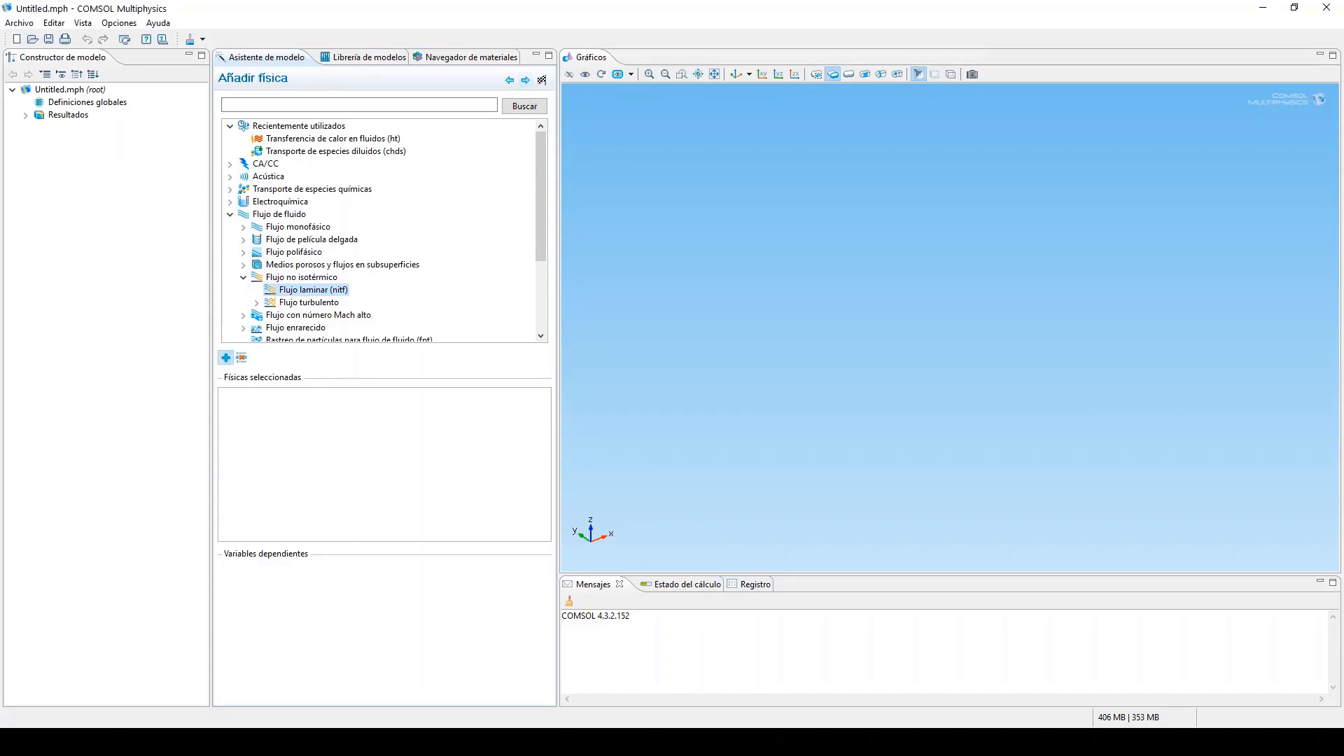
Step: Add the non-isothermal laminar flow physics (nitf) and finish the model setup with a time-dependent (Temporal) study
left_click(225, 358)
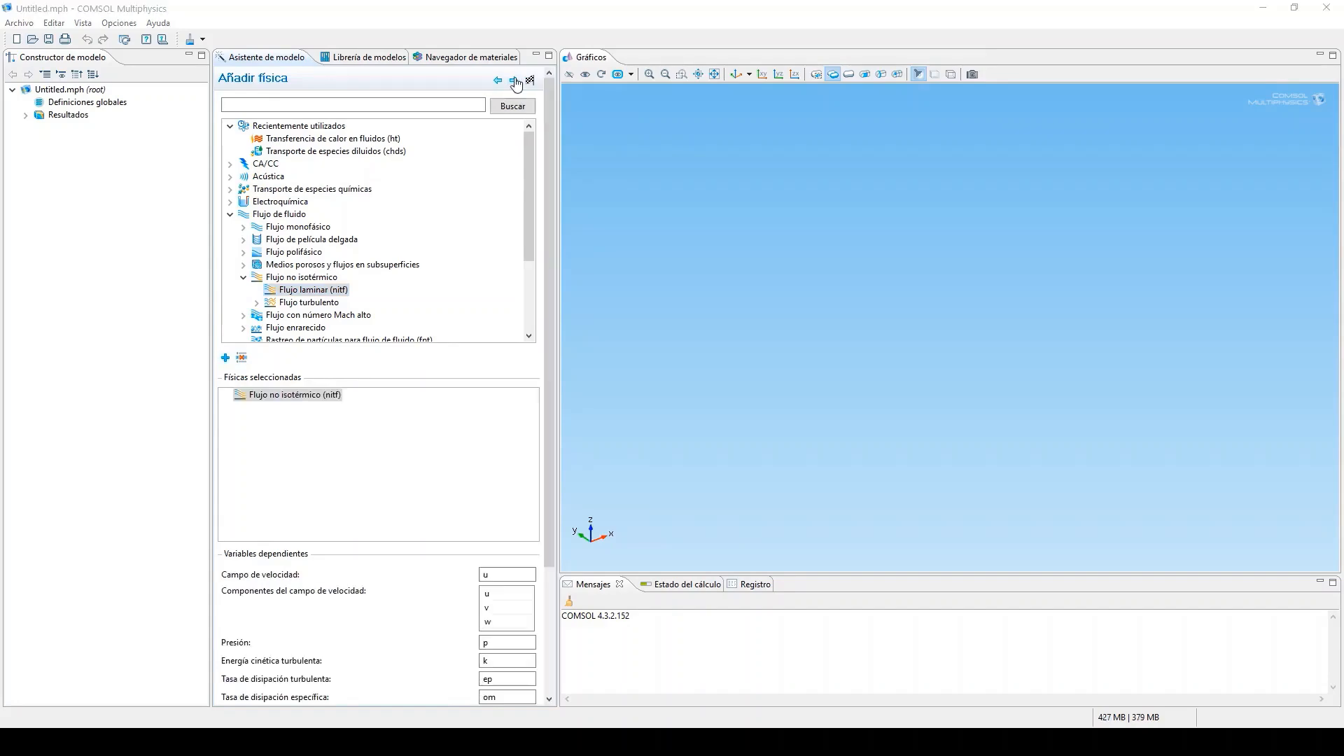
left_click(521, 80)
left_click(280, 145)
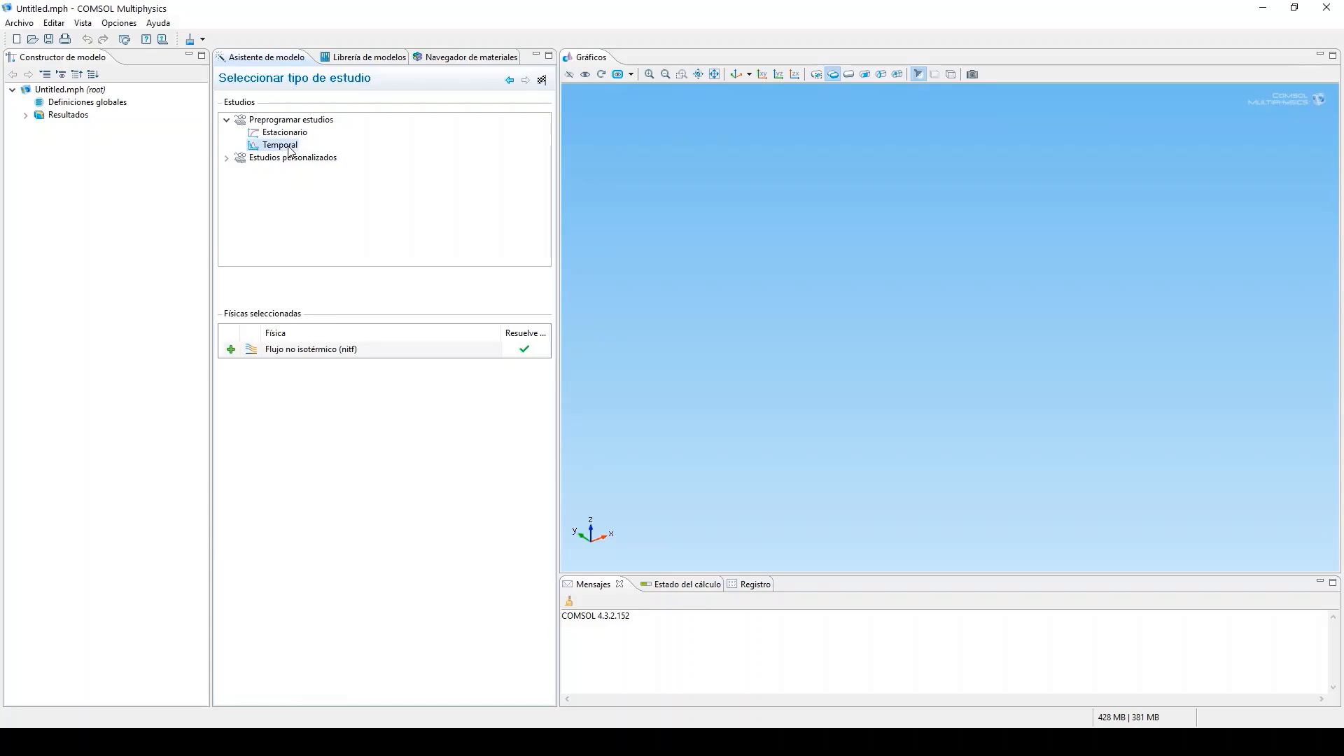
left_click(539, 82)
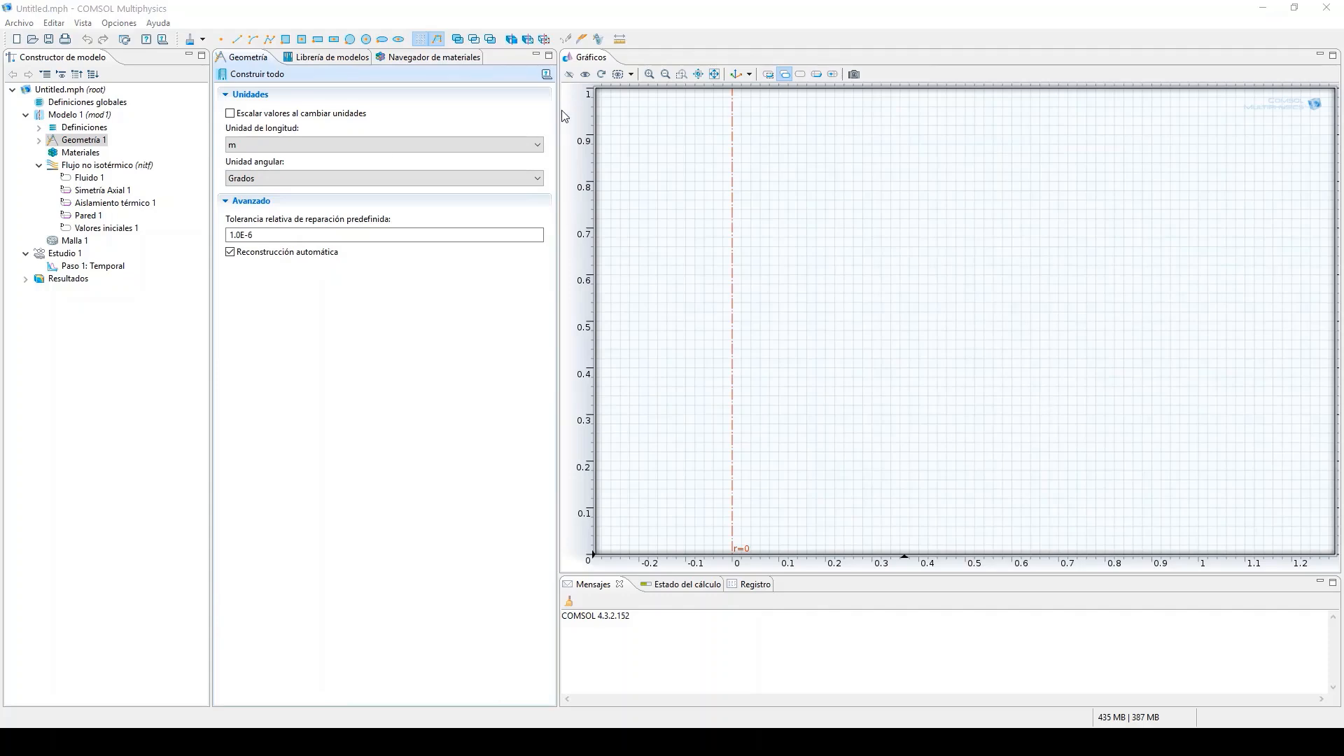
Step: Set the geometry's length unit to cm and add a Bézier polygon to Geometría 1
left_click(368, 145)
left_click(294, 231)
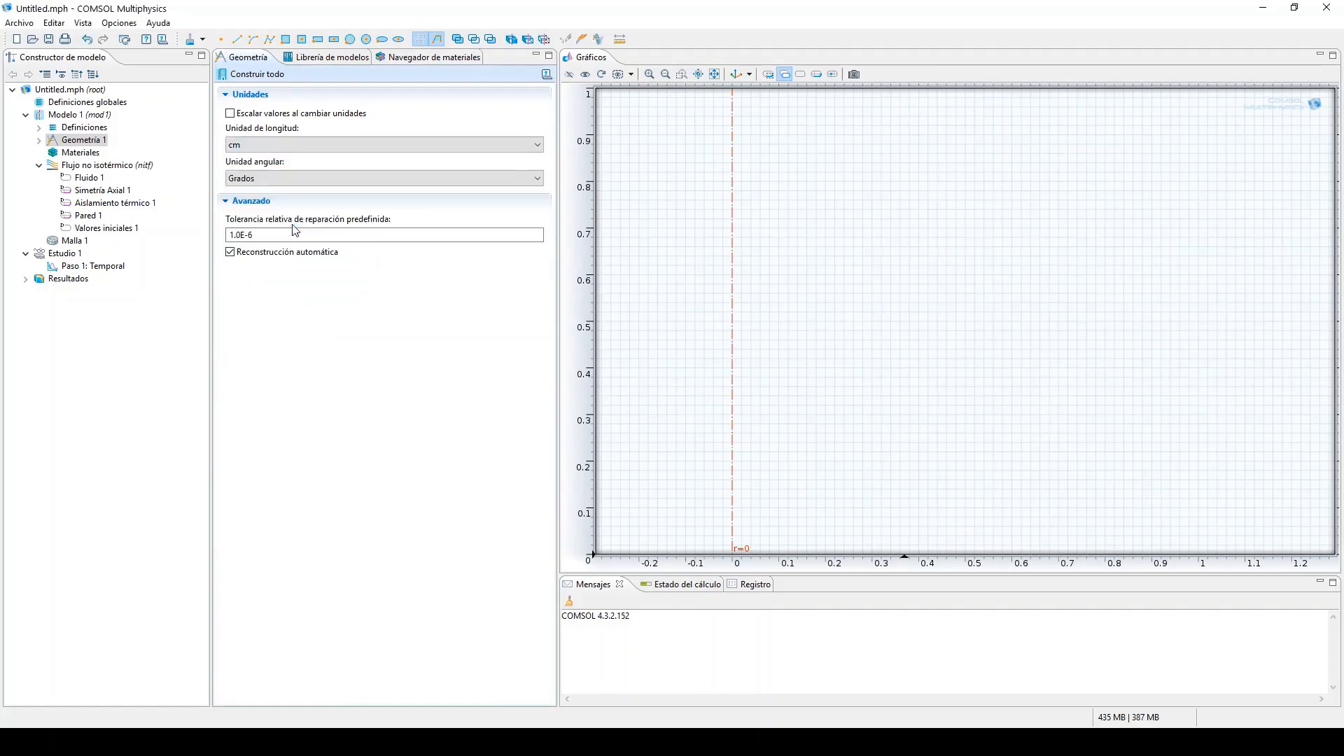
left_click(39, 140)
right_click(85, 147)
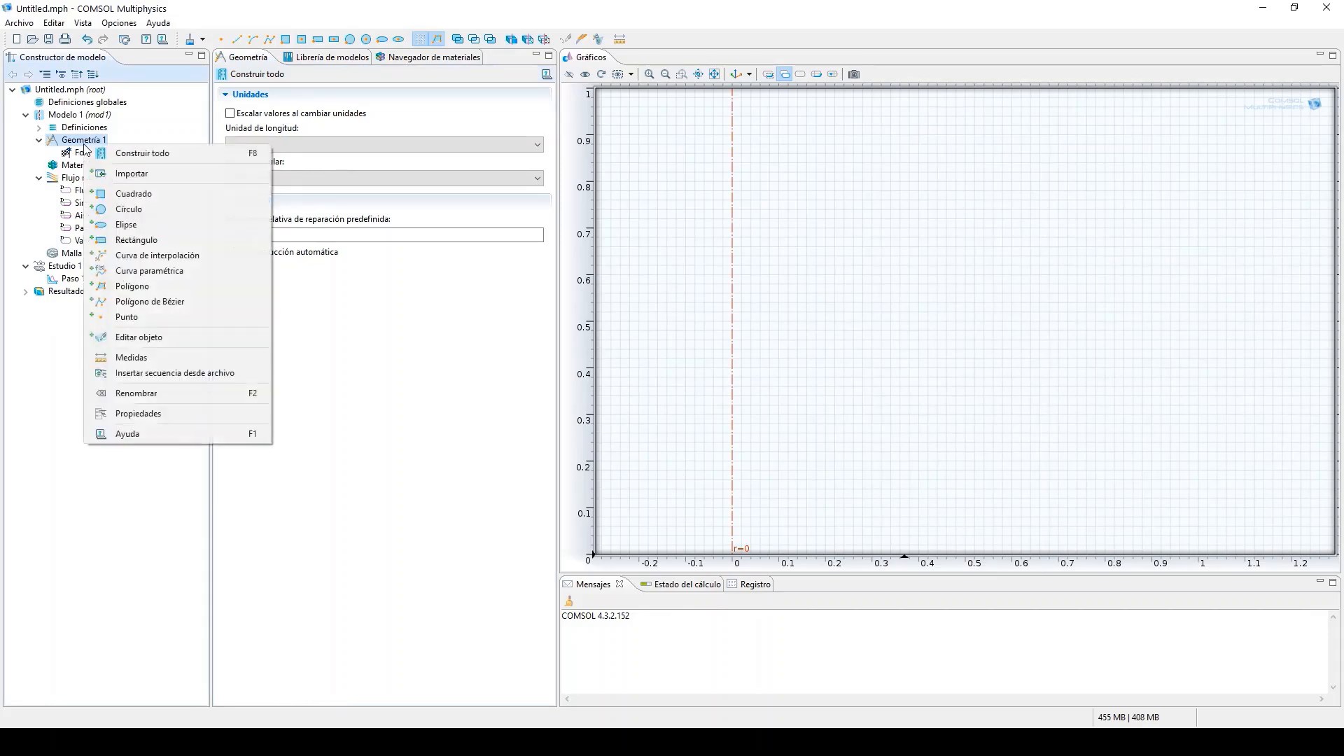
left_click(179, 307)
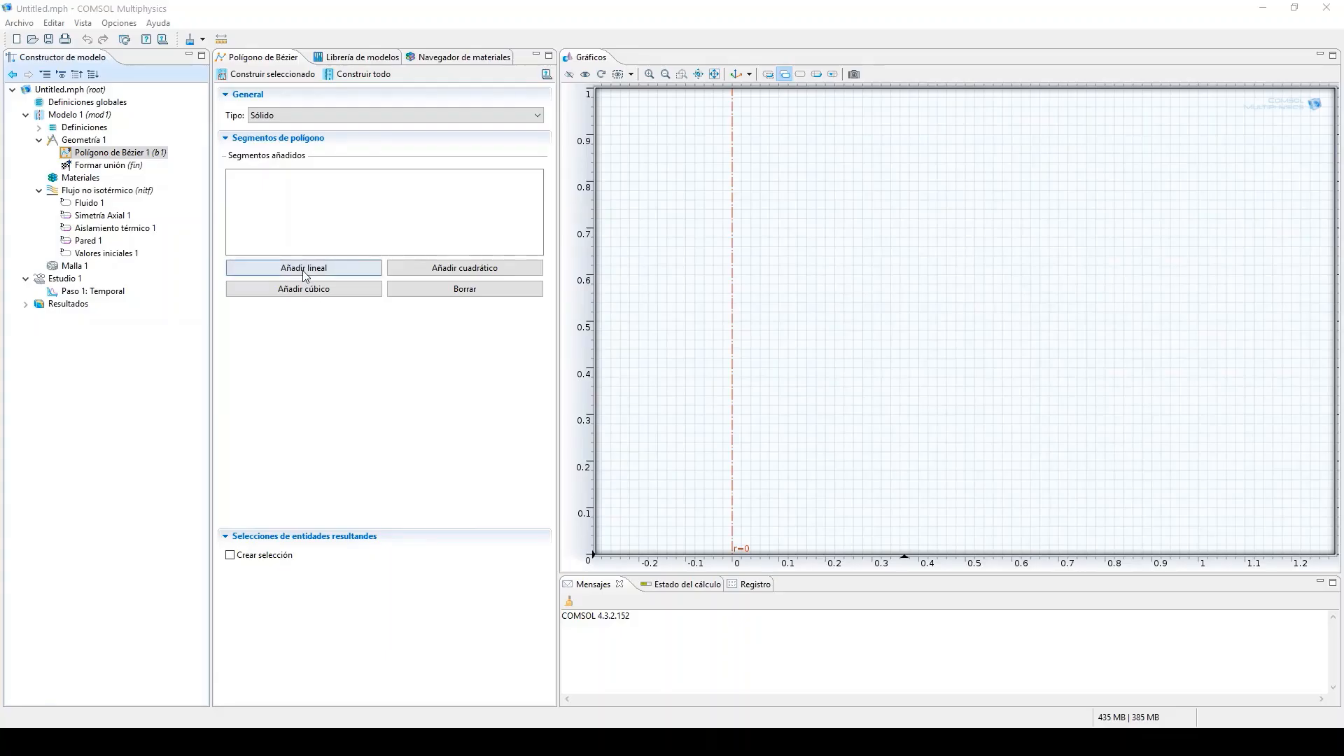
Step: Add a linear segment from (0, 0) to (2.3, 0) cm to the Bézier polygon and build it
left_click(304, 272)
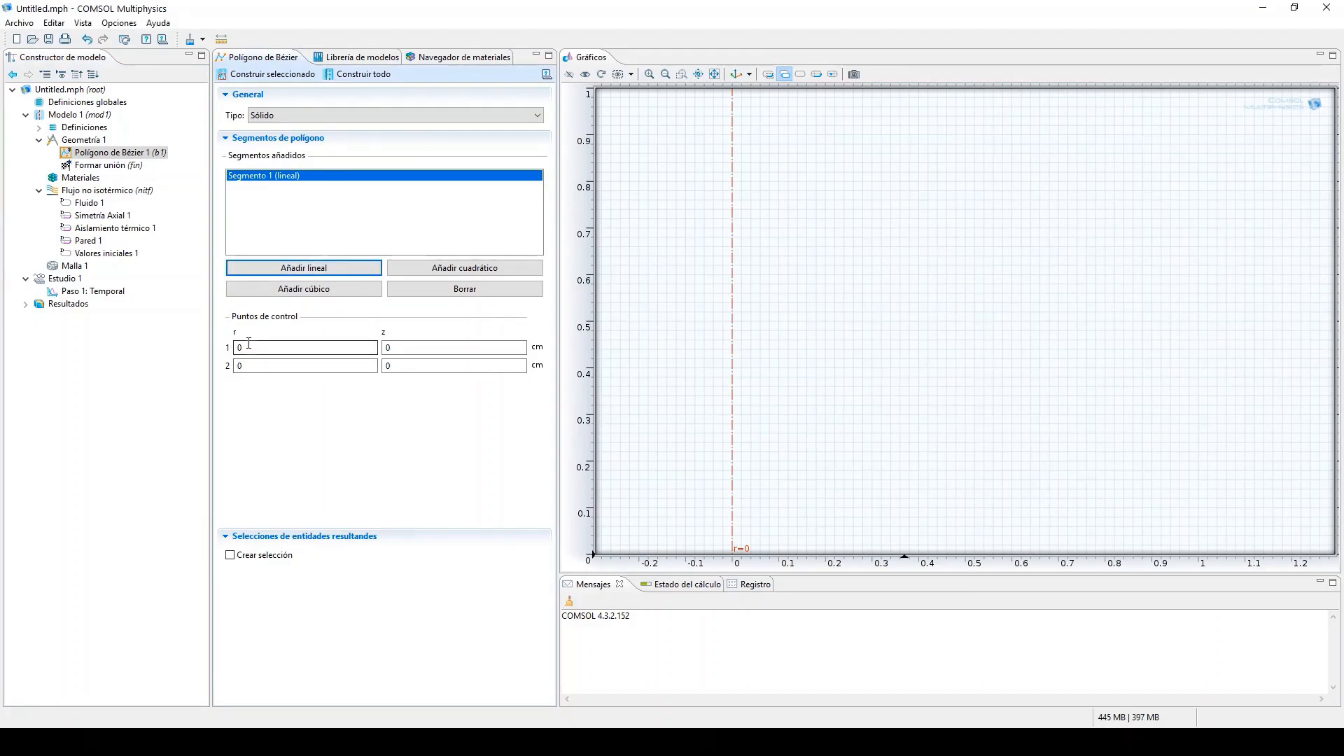
left_click(249, 344)
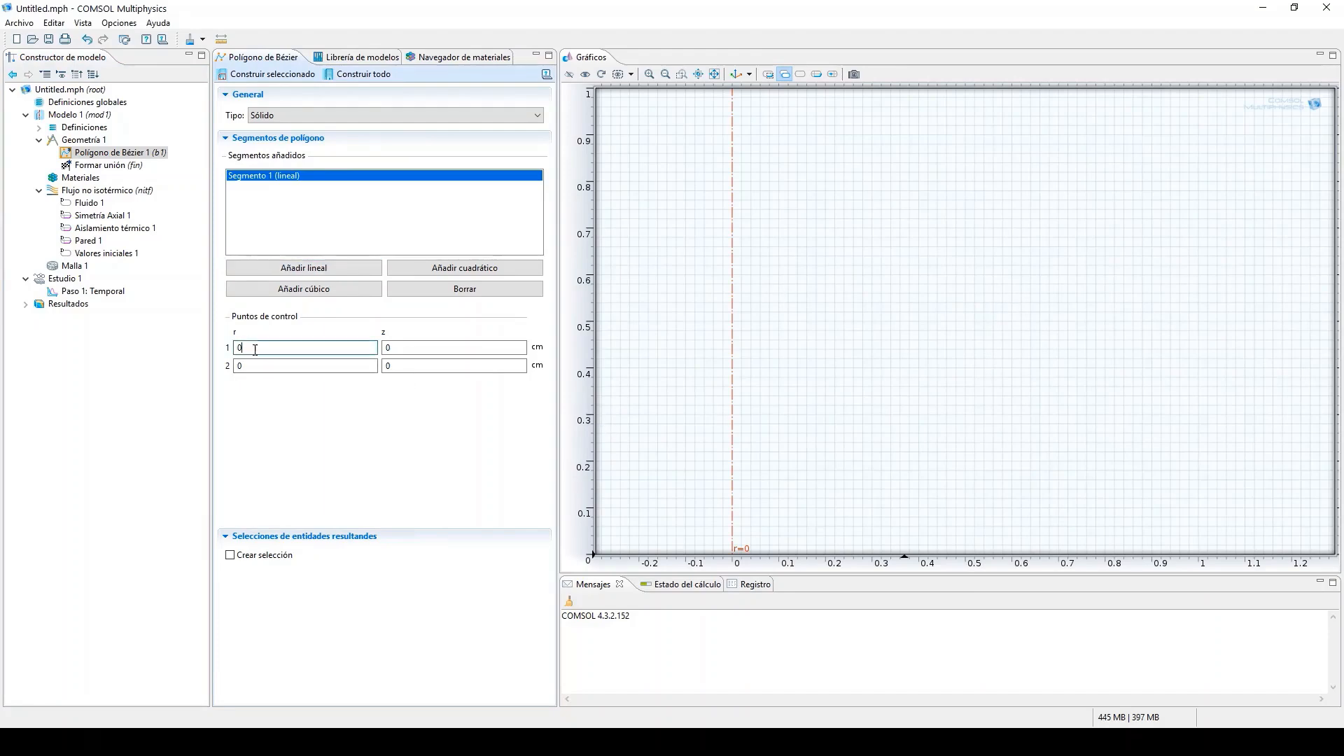
left_click(260, 365)
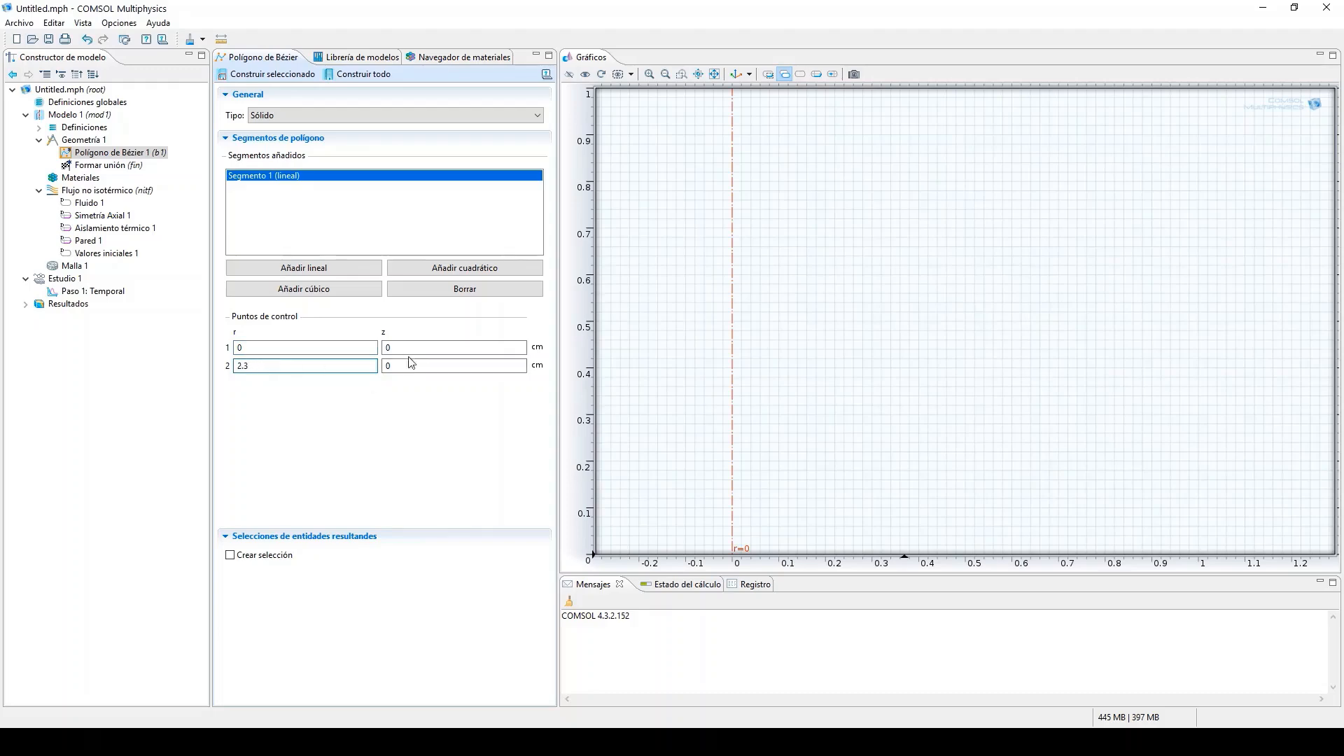
left_click(350, 75)
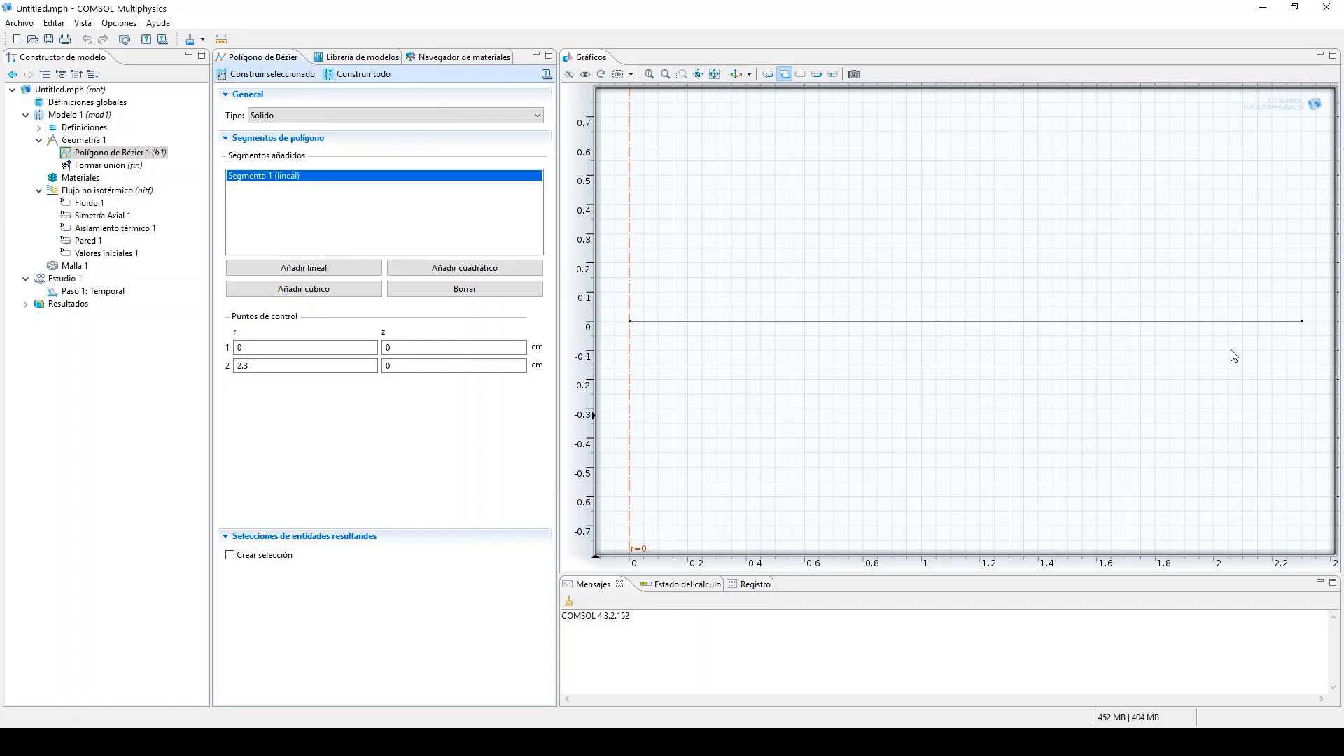
Step: Add a quadratic segment from (2.3, 0) with control points (3.3, 1.3) and (3, 3) cm, and build the geometry
left_click(412, 274)
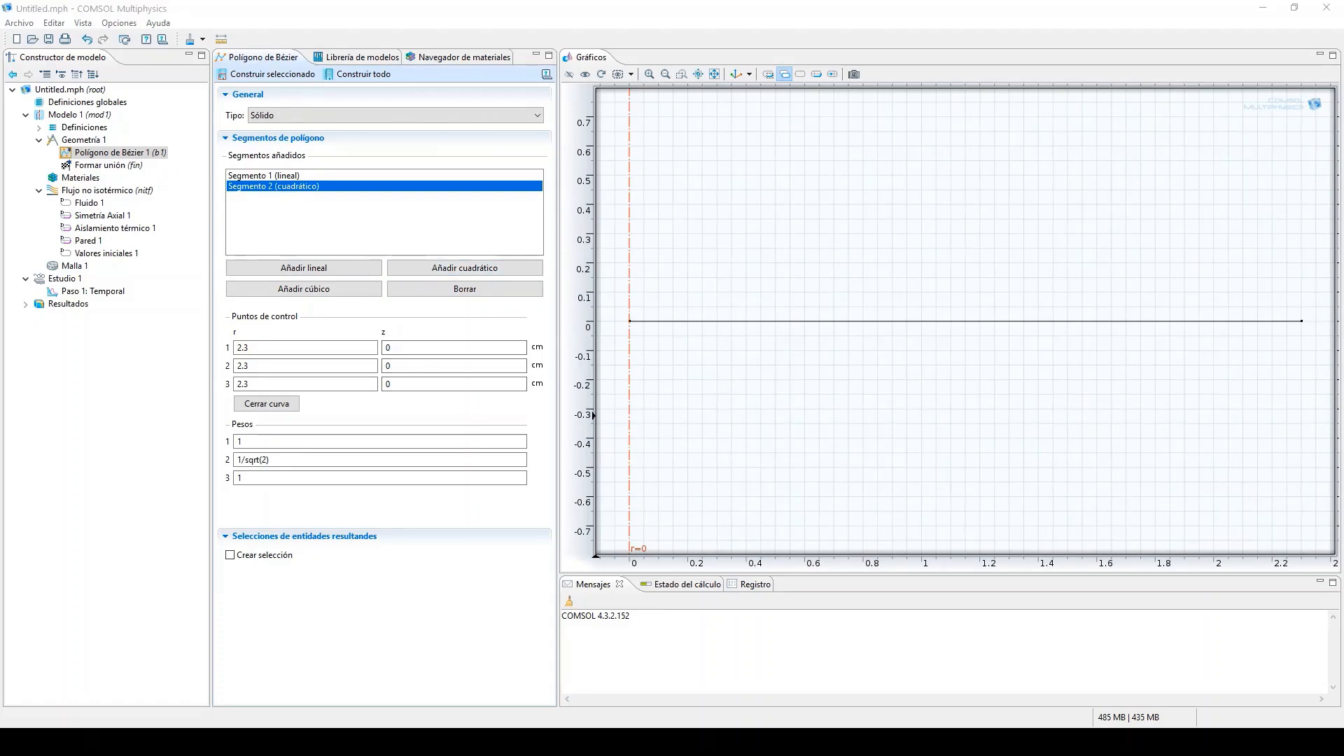
left_click(430, 351)
left_click_drag(264, 364, 214, 366)
type("3.3")
key("Tab")
type("1.3")
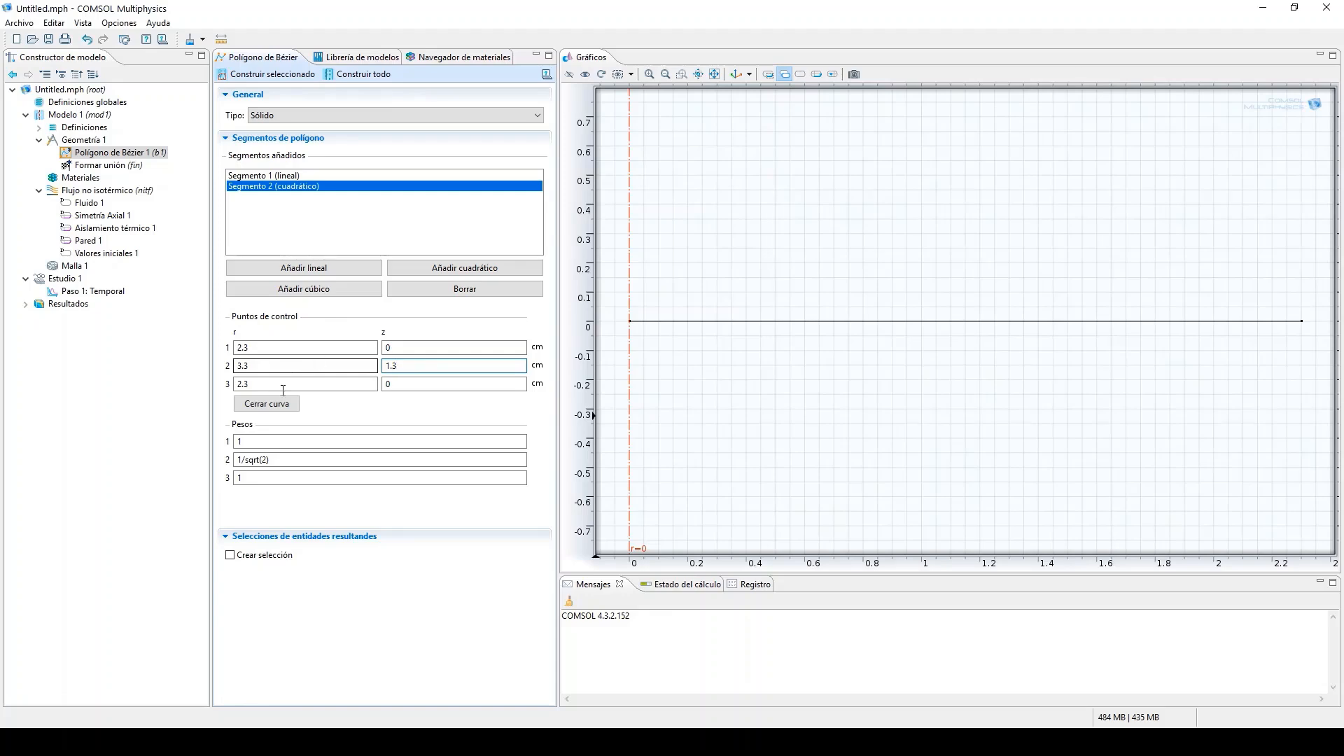
key("Tab")
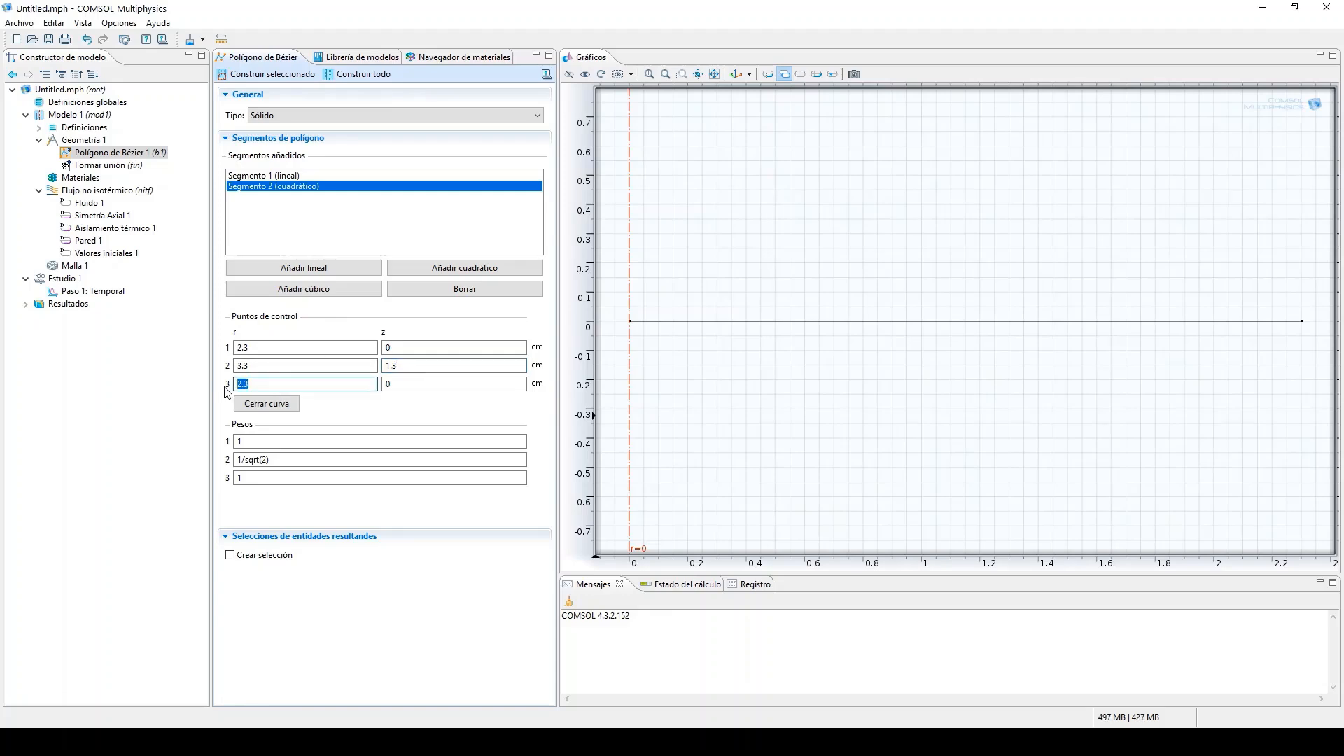
type("3")
key("Tab")
type("3")
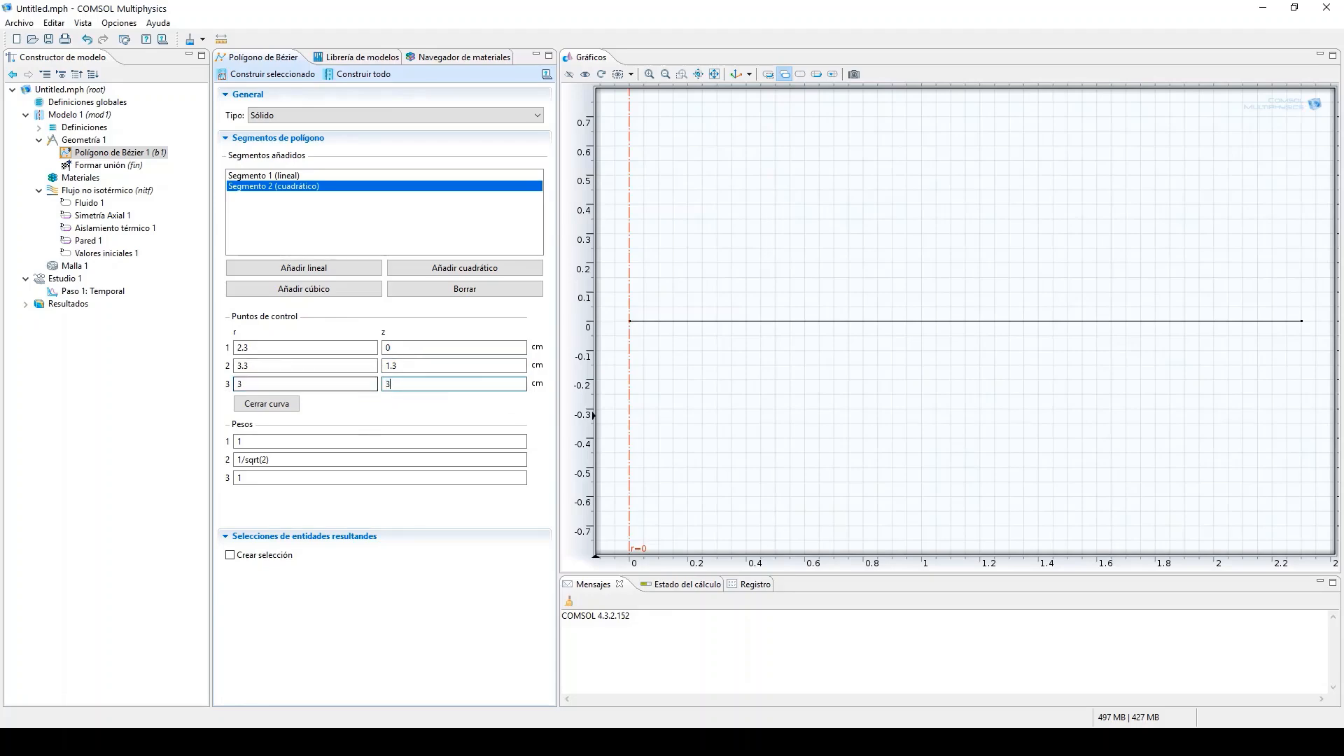
left_click(364, 76)
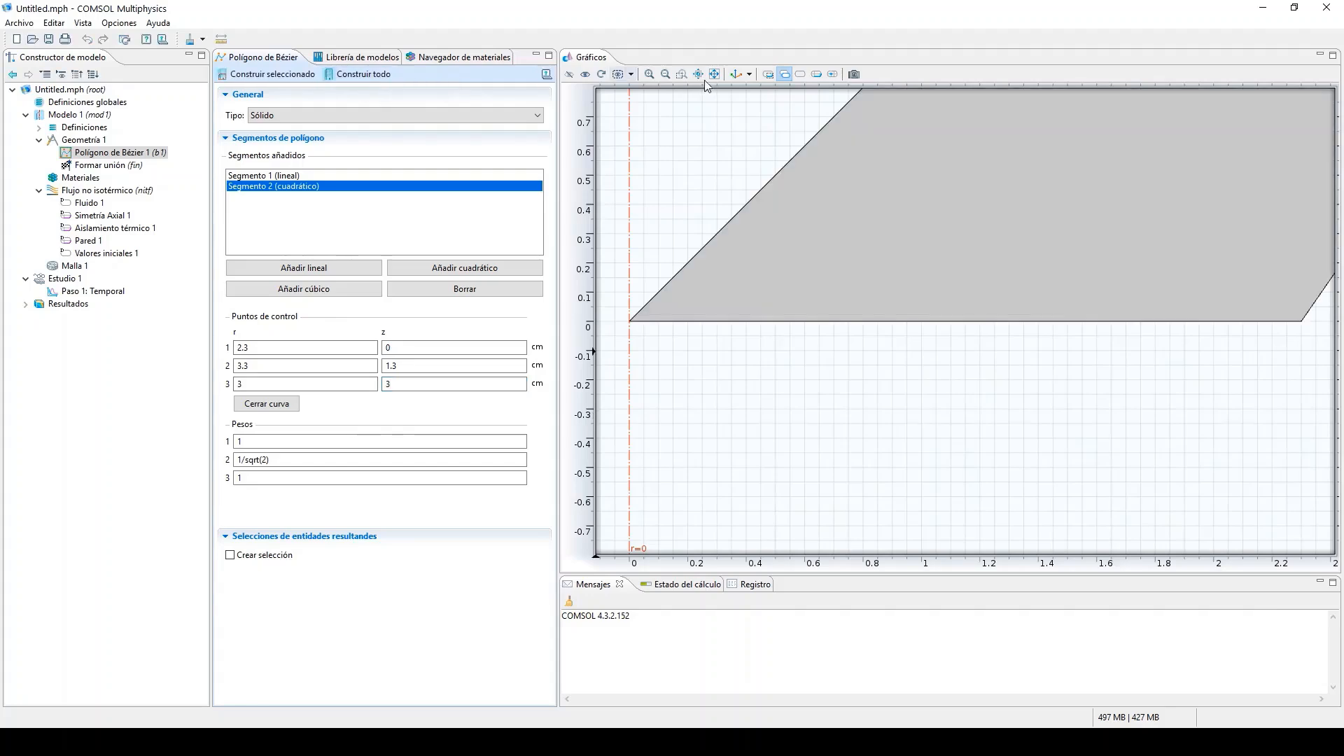
left_click(711, 77)
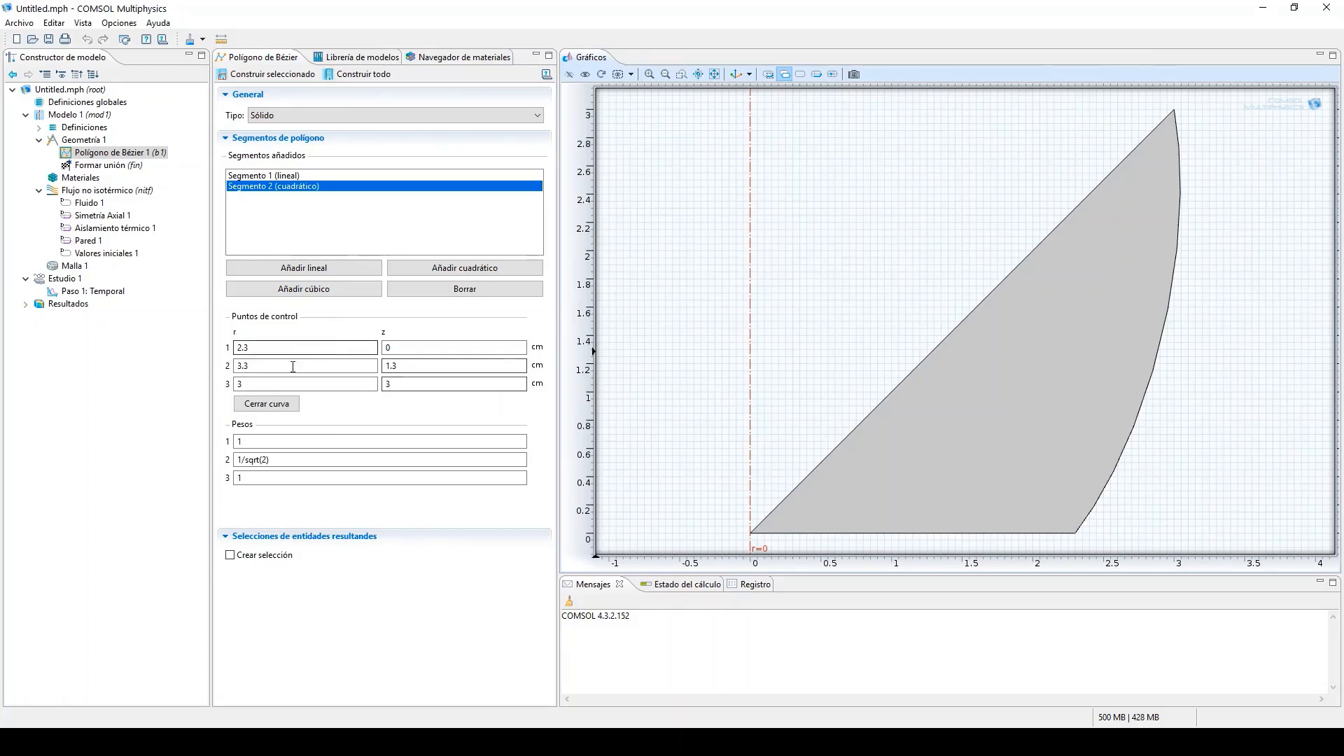
Step: Try r = 4.3 cm for the quadratic segment's second control point, rebuild, and restore it to 3.3 cm
left_click(240, 365)
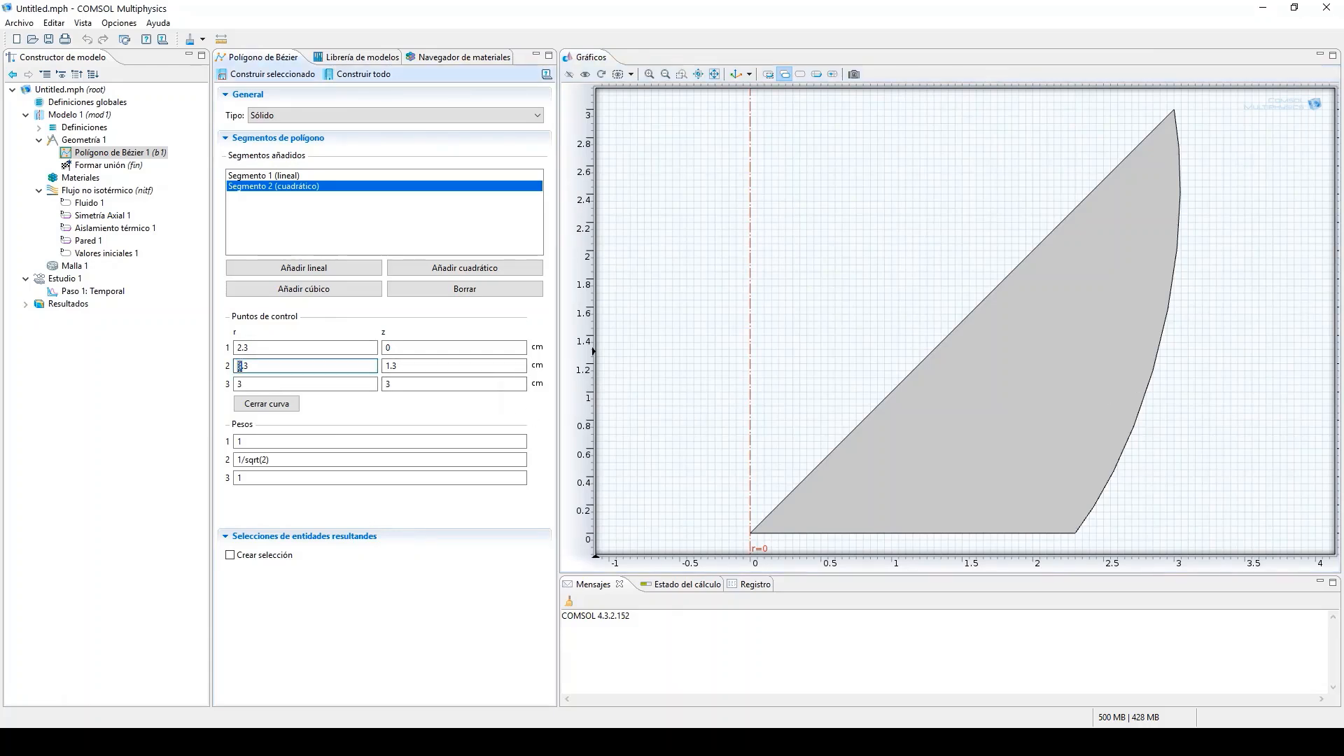
key("Delete")
type("4")
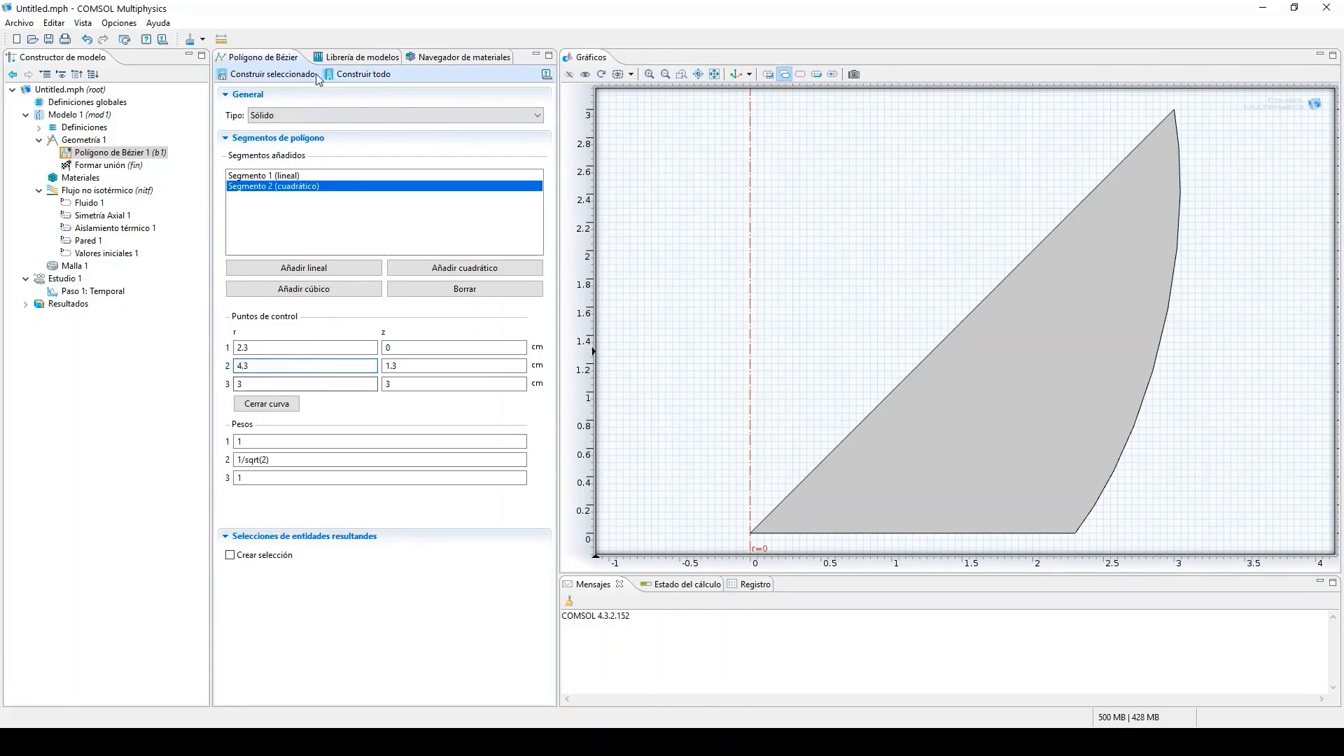
left_click(361, 74)
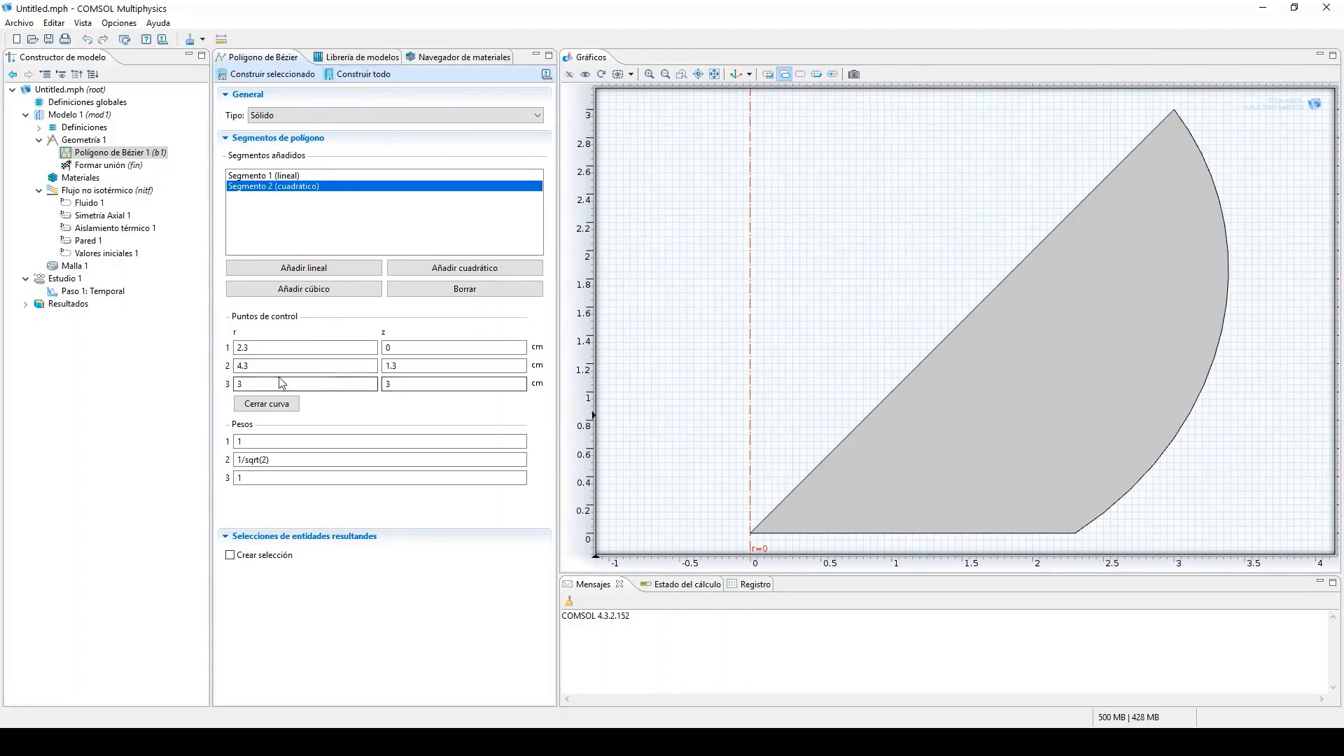
left_click_drag(244, 367, 232, 367)
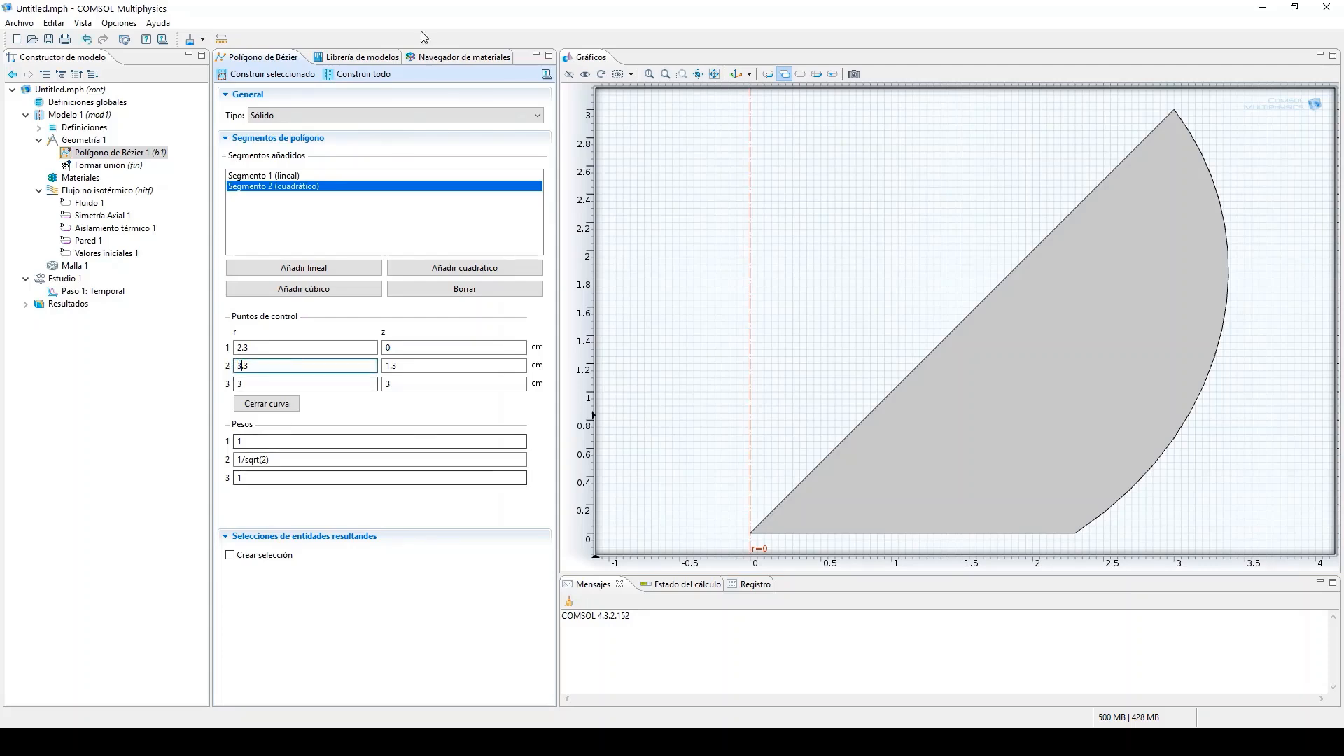
left_click(365, 75)
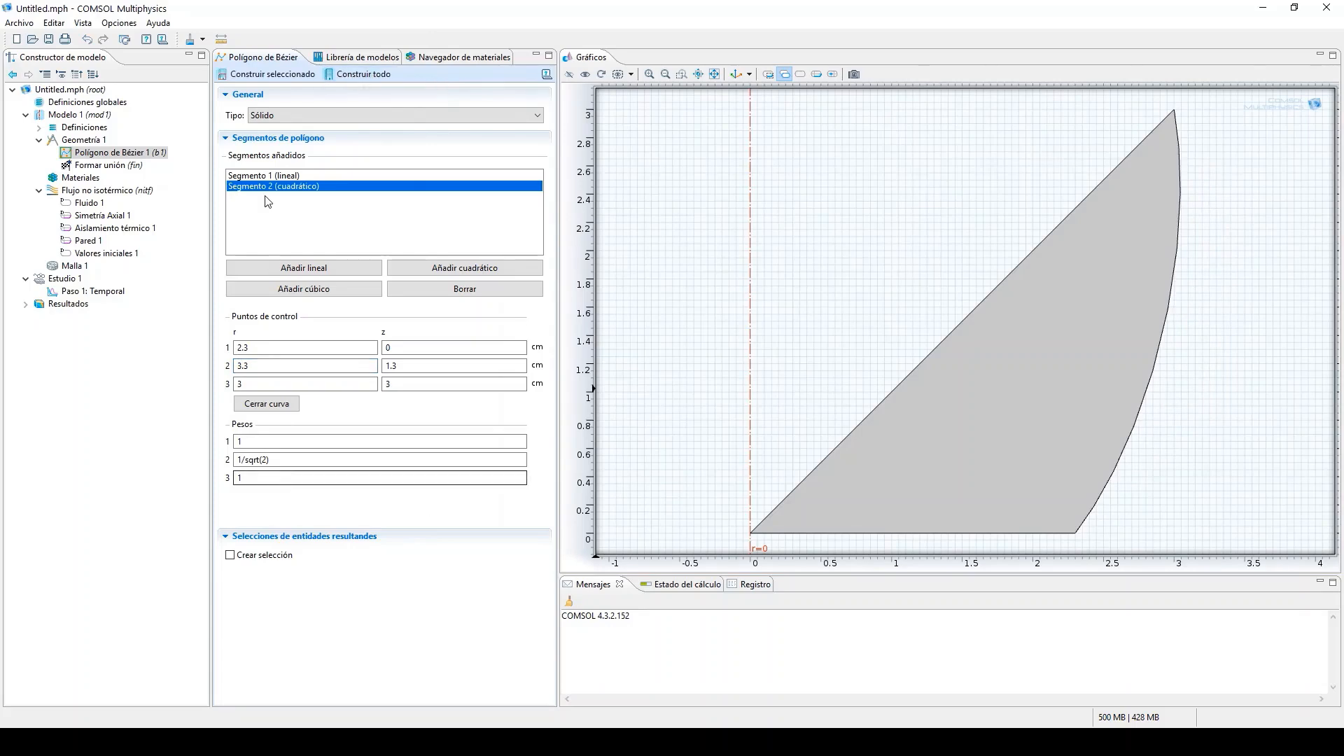
Step: Add a second quadratic segment from (3, 3) with control points (2.4, 4) and (2.7, 5) cm, and build the geometry
left_click(504, 268)
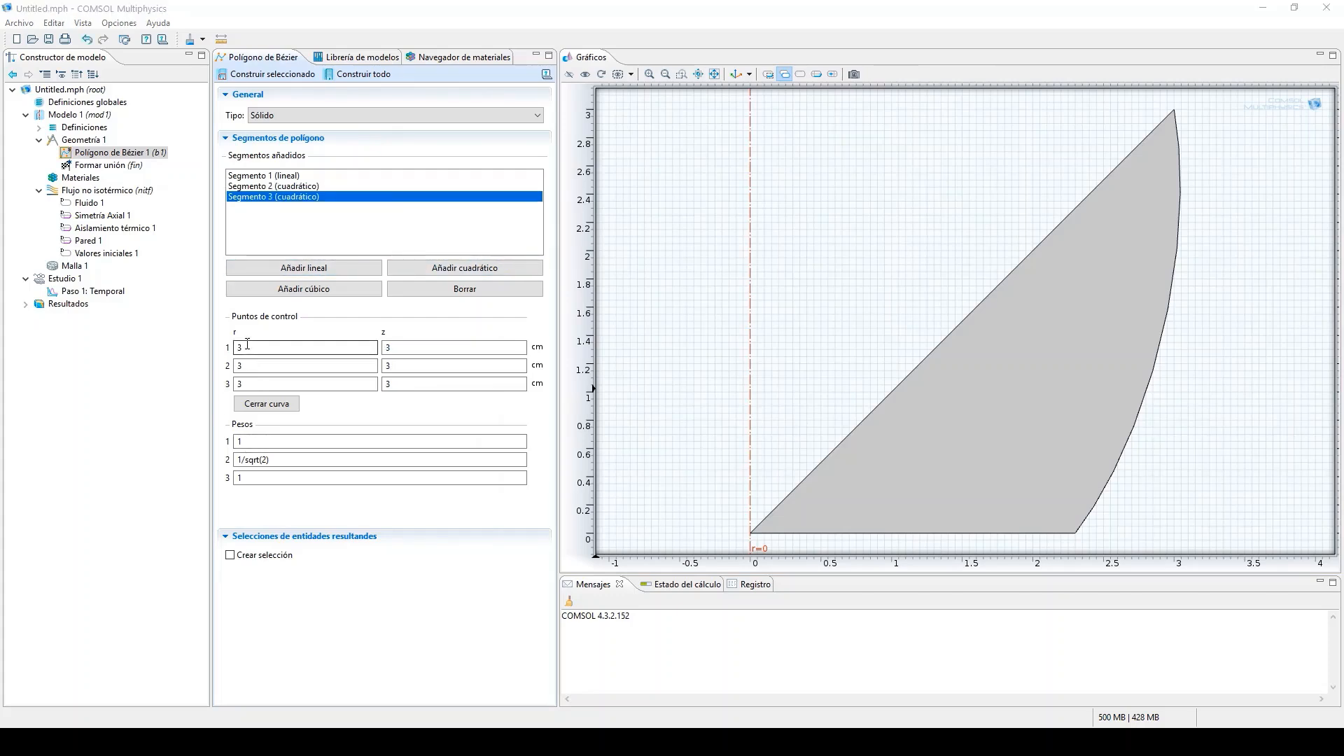
left_click(309, 370)
double_click(309, 370)
type("2.4")
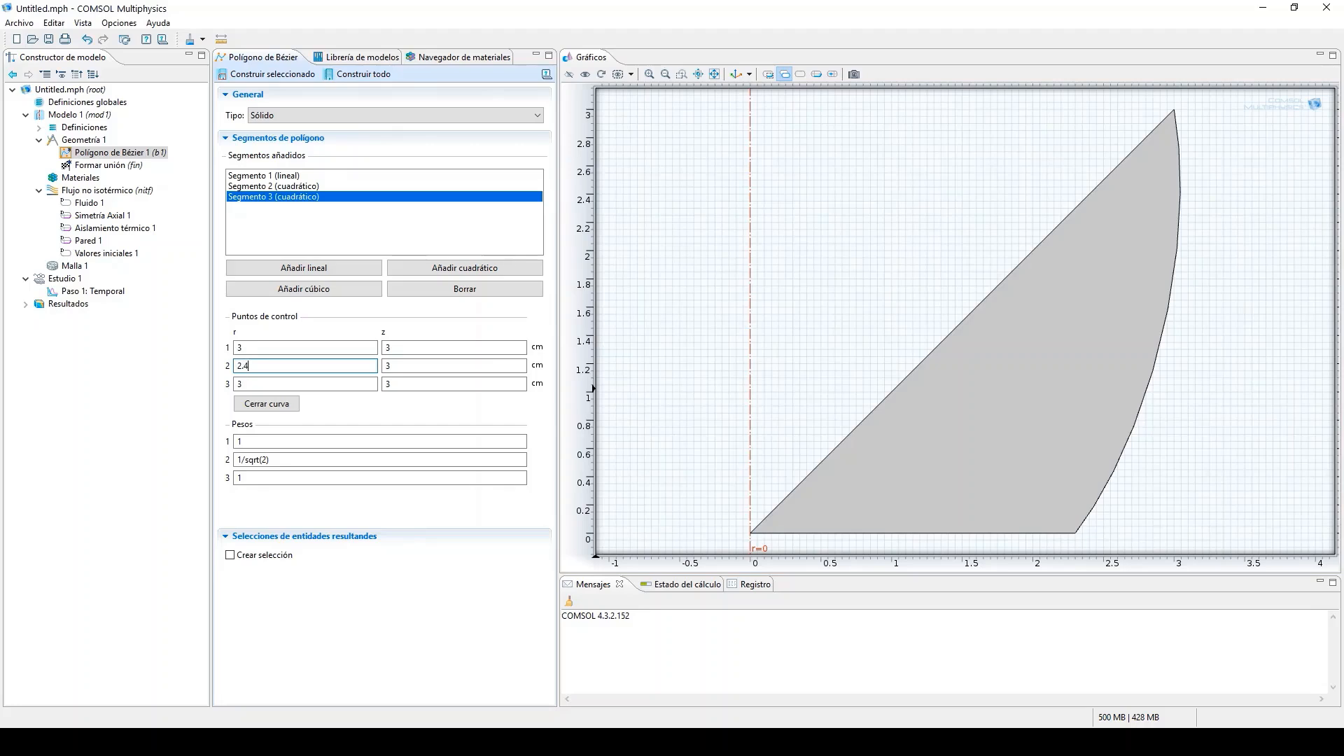
key("Tab")
type("4")
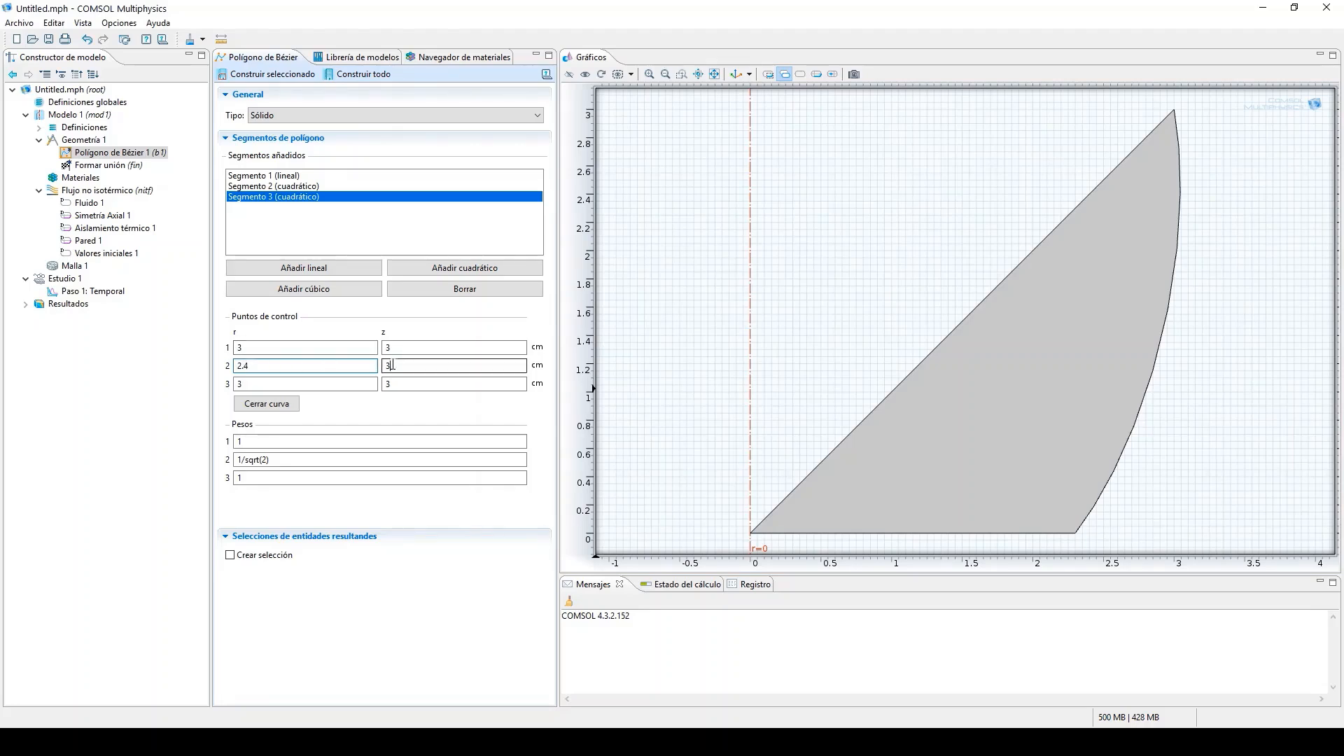
key("Tab")
type("2.7")
key("Tab")
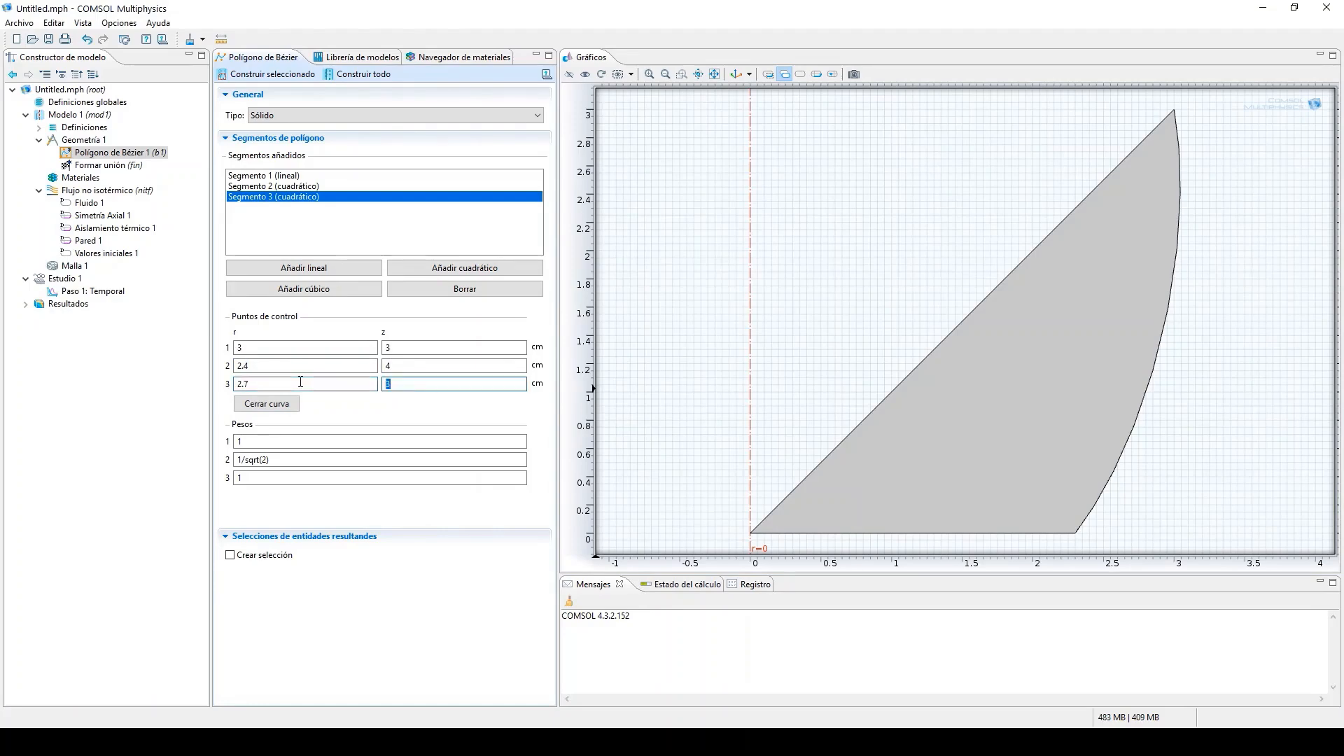
left_click(371, 76)
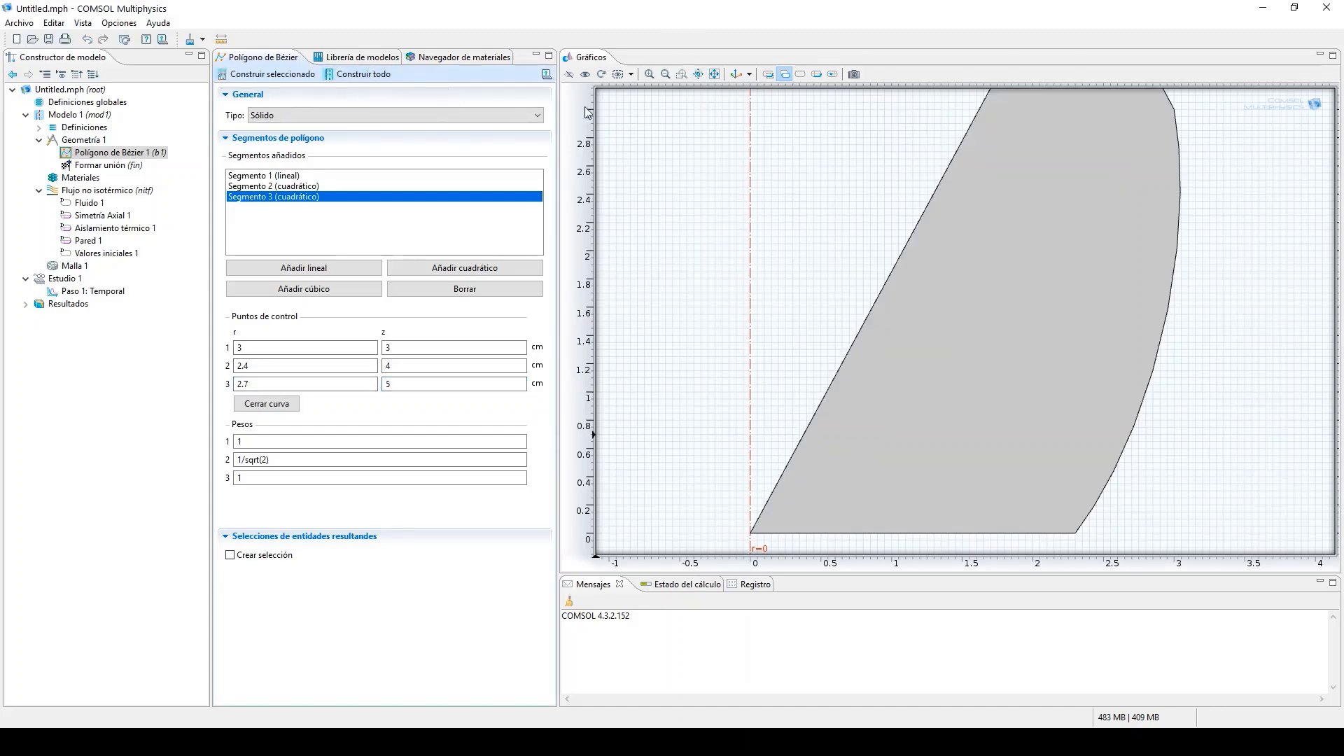
left_click(714, 75)
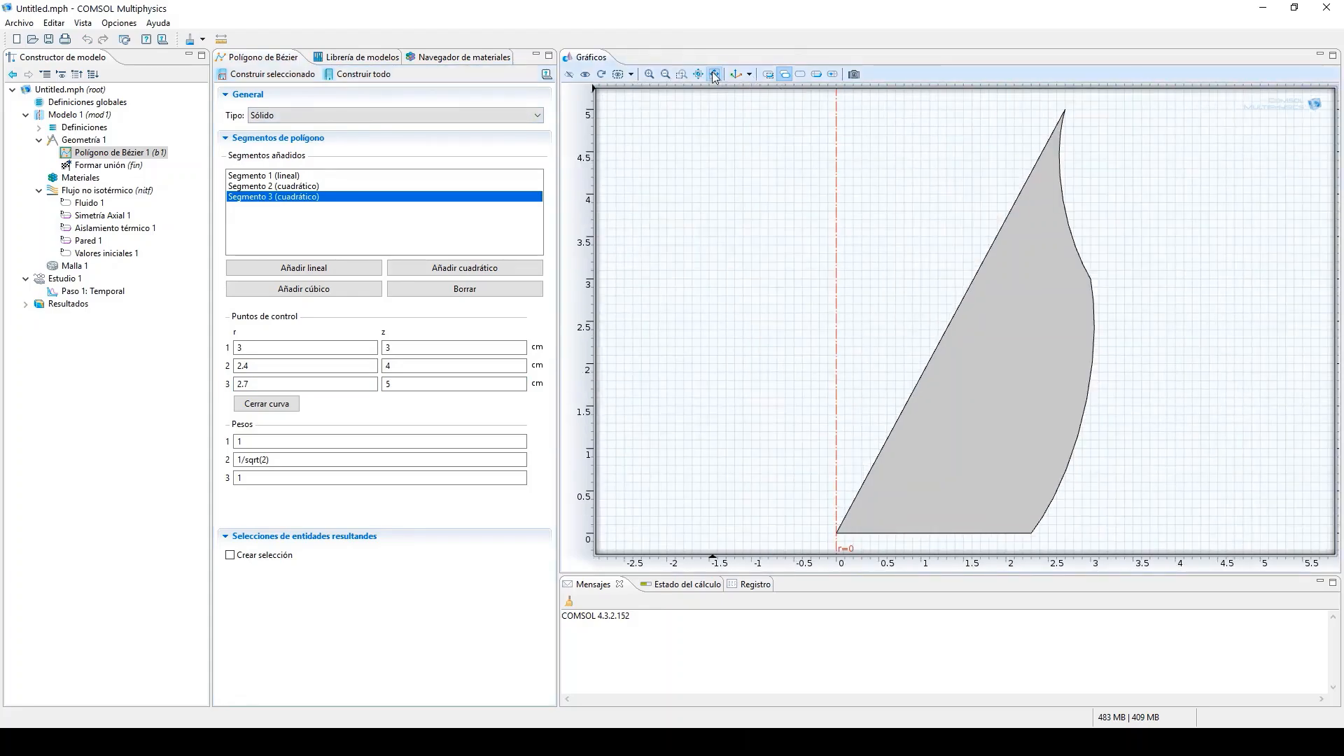
Step: Add a linear segment from (2.7, 5) to (2.9, 6.5) cm and build the geometry
left_click(357, 266)
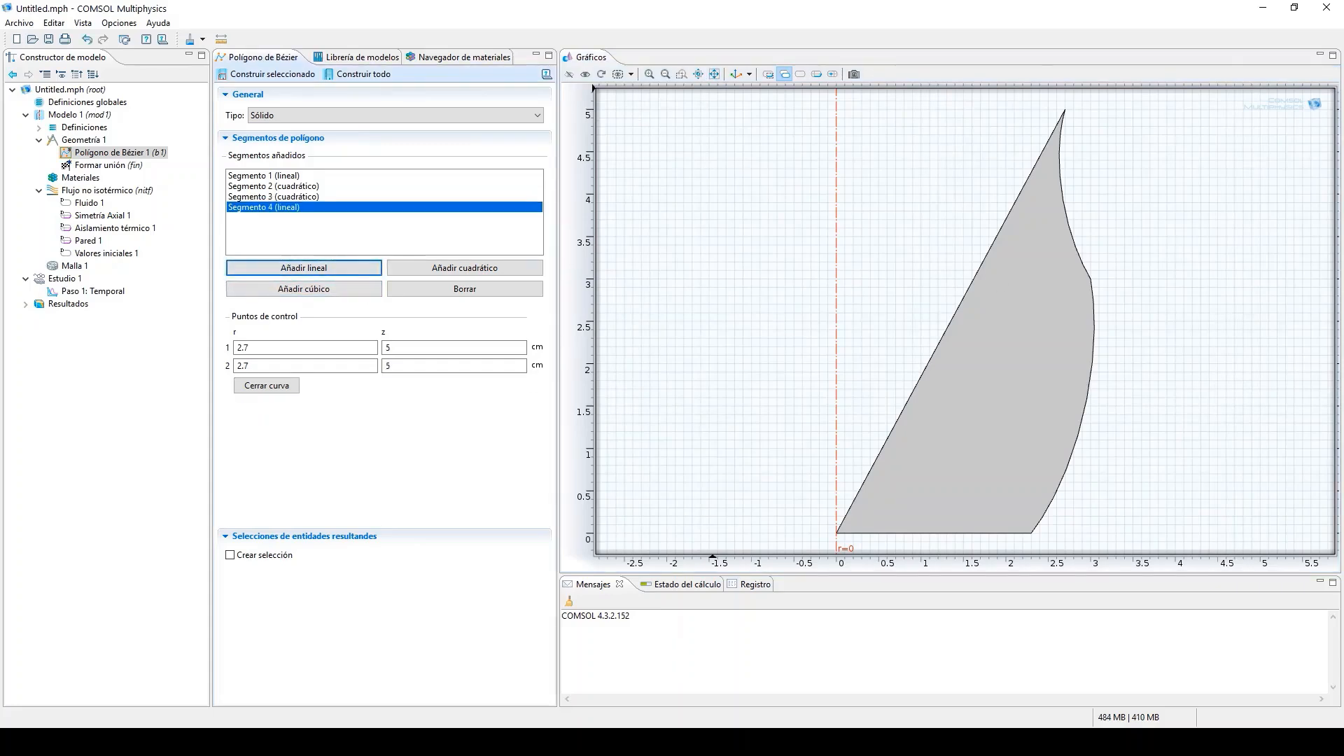
left_click(276, 360)
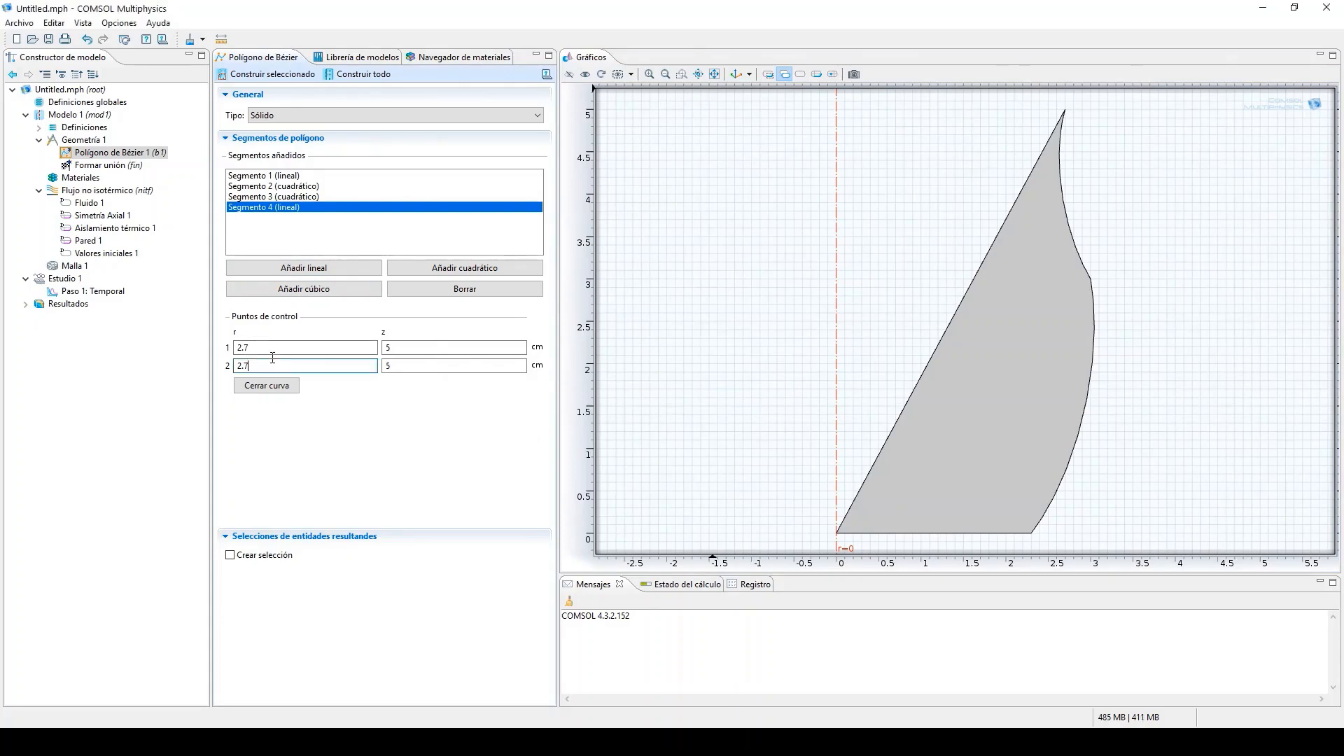
key("Tab")
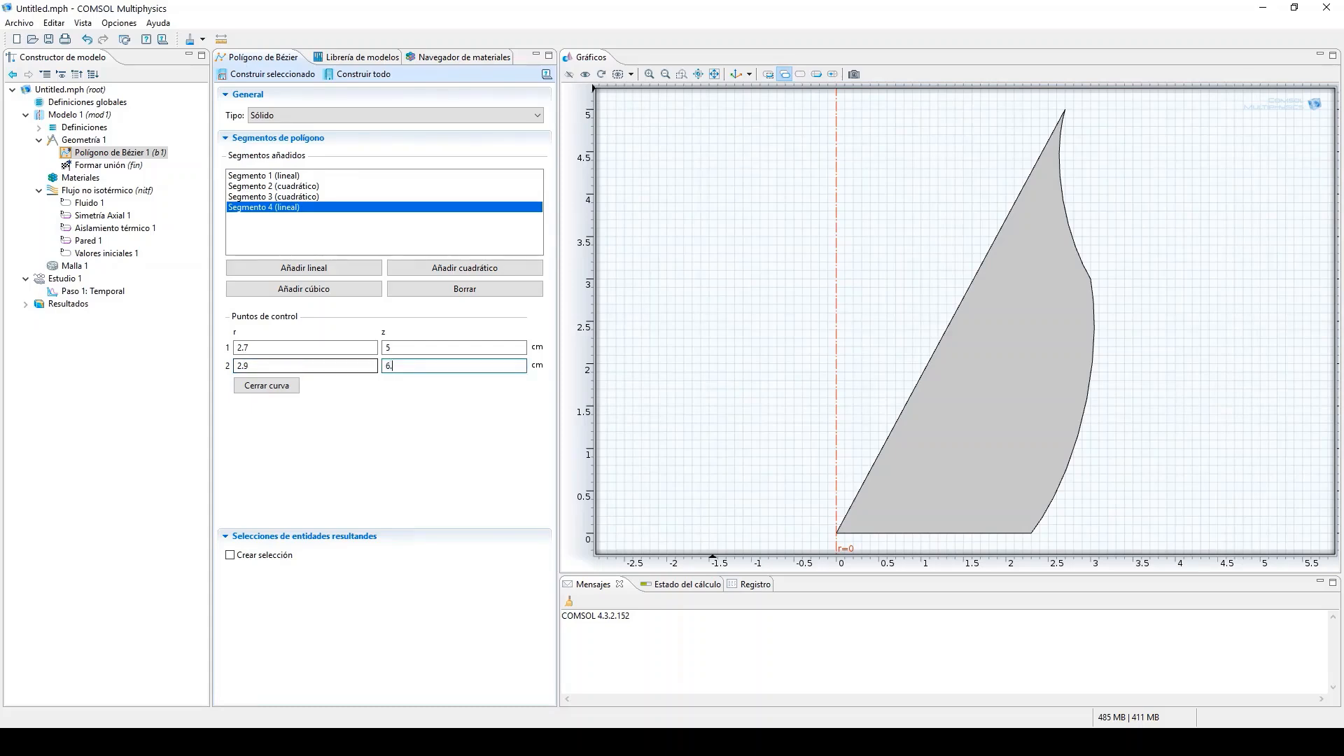
type("6.5")
left_click(370, 75)
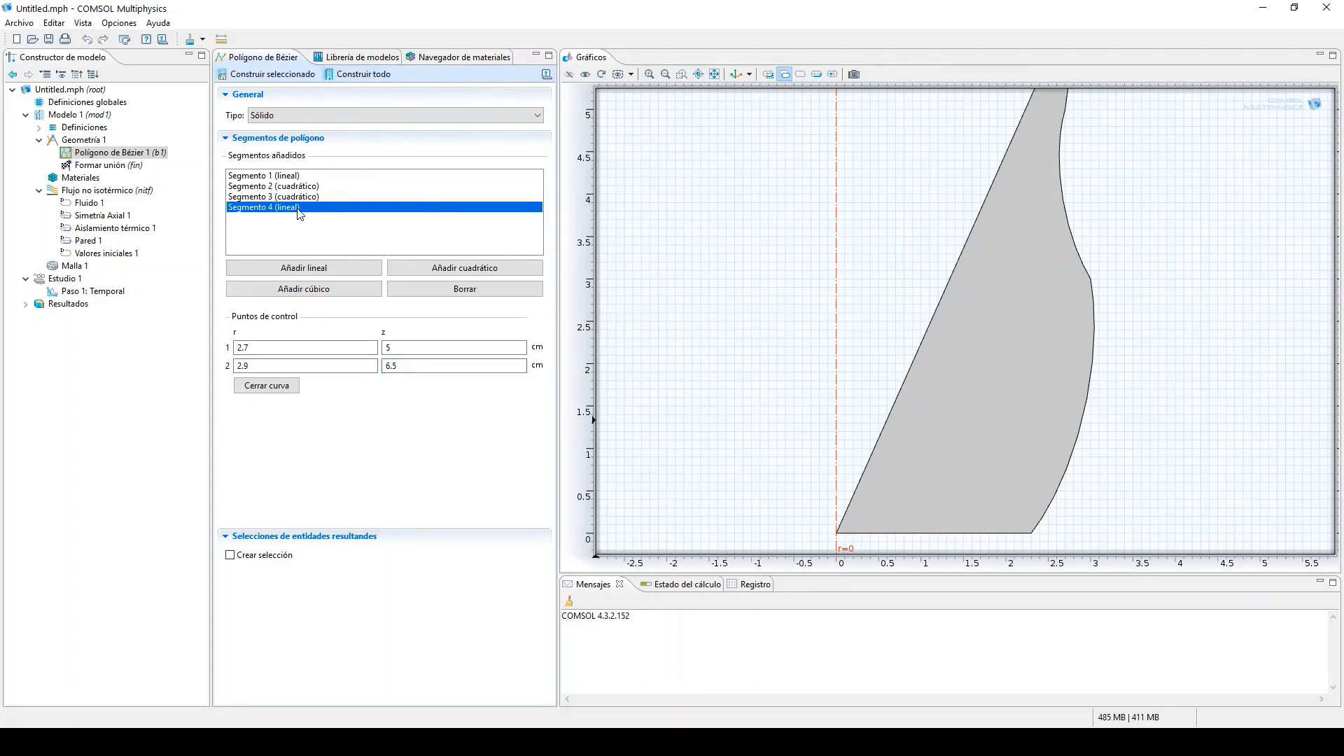
Step: Add another linear segment from (2.9, 6.5) to (2.8, 9) cm and build the geometry
left_click(305, 268)
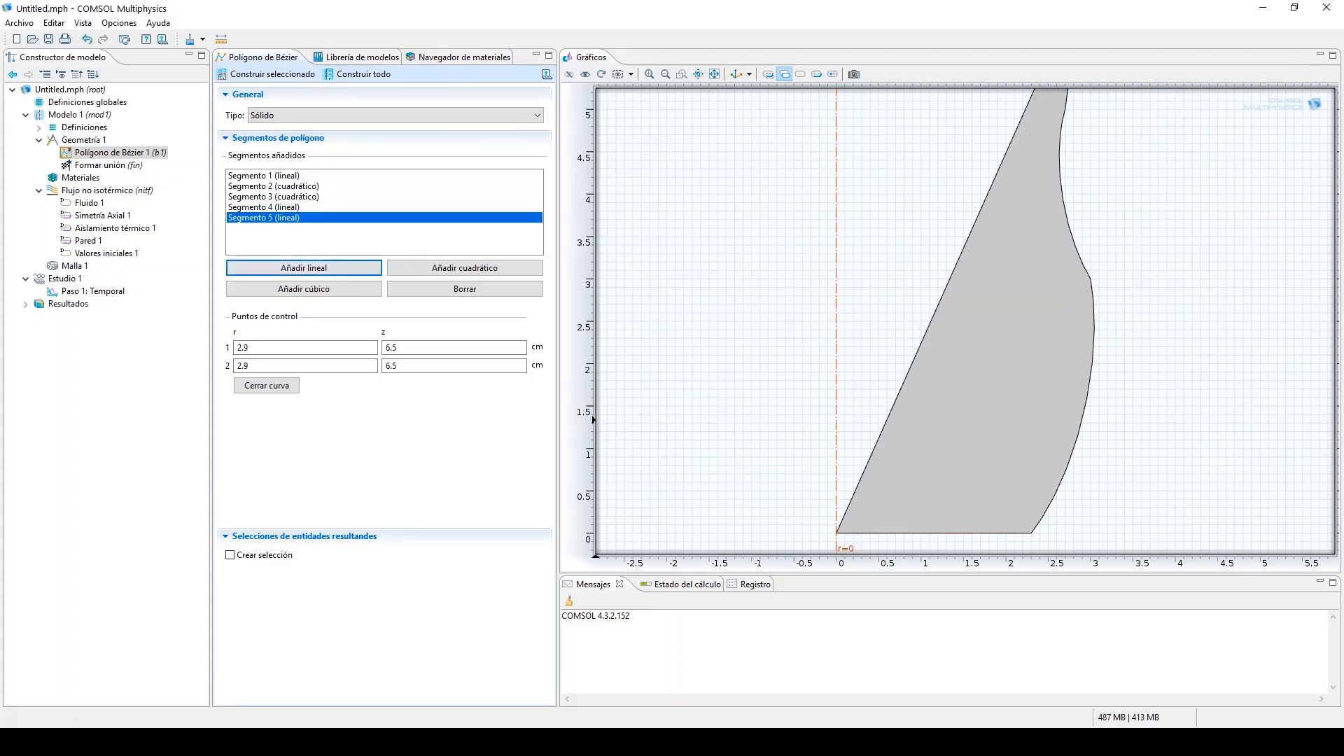
left_click(392, 347)
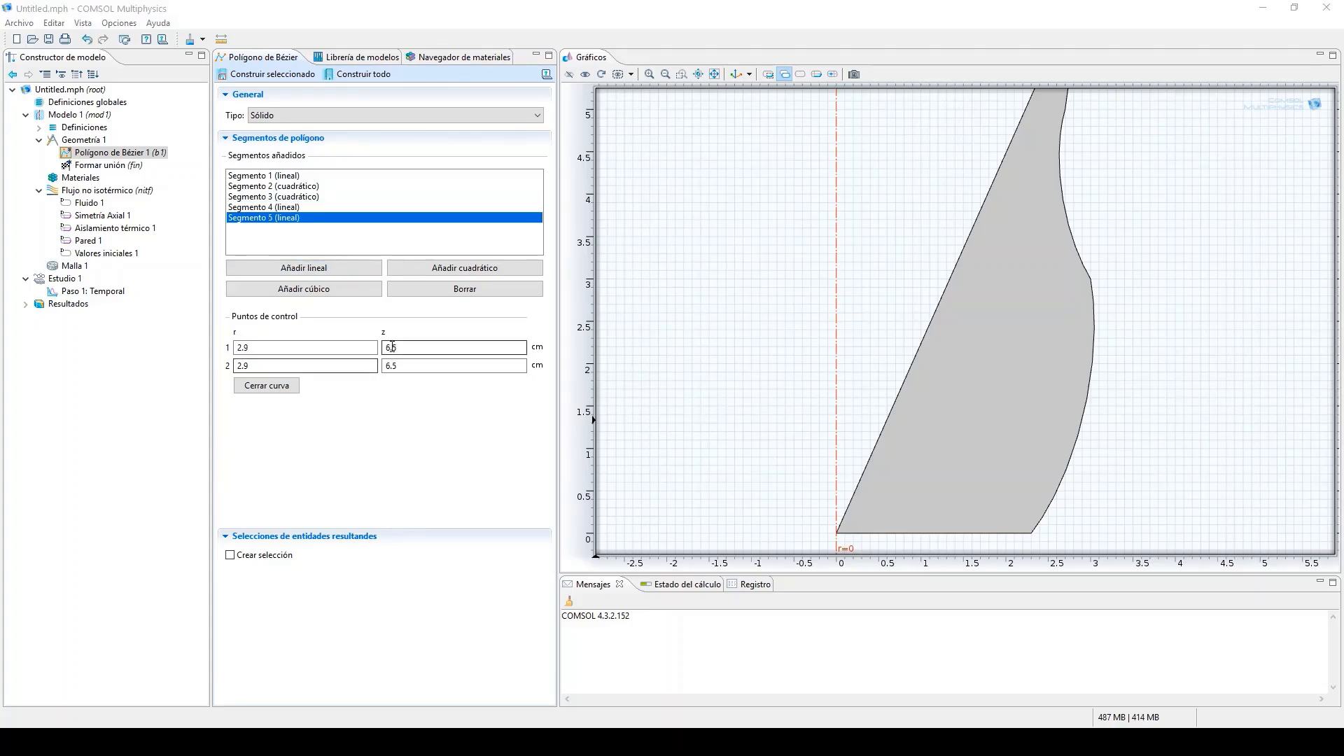
left_click(339, 364)
key("BackSpace")
type("8")
double_click(421, 367)
type("9")
left_click(365, 75)
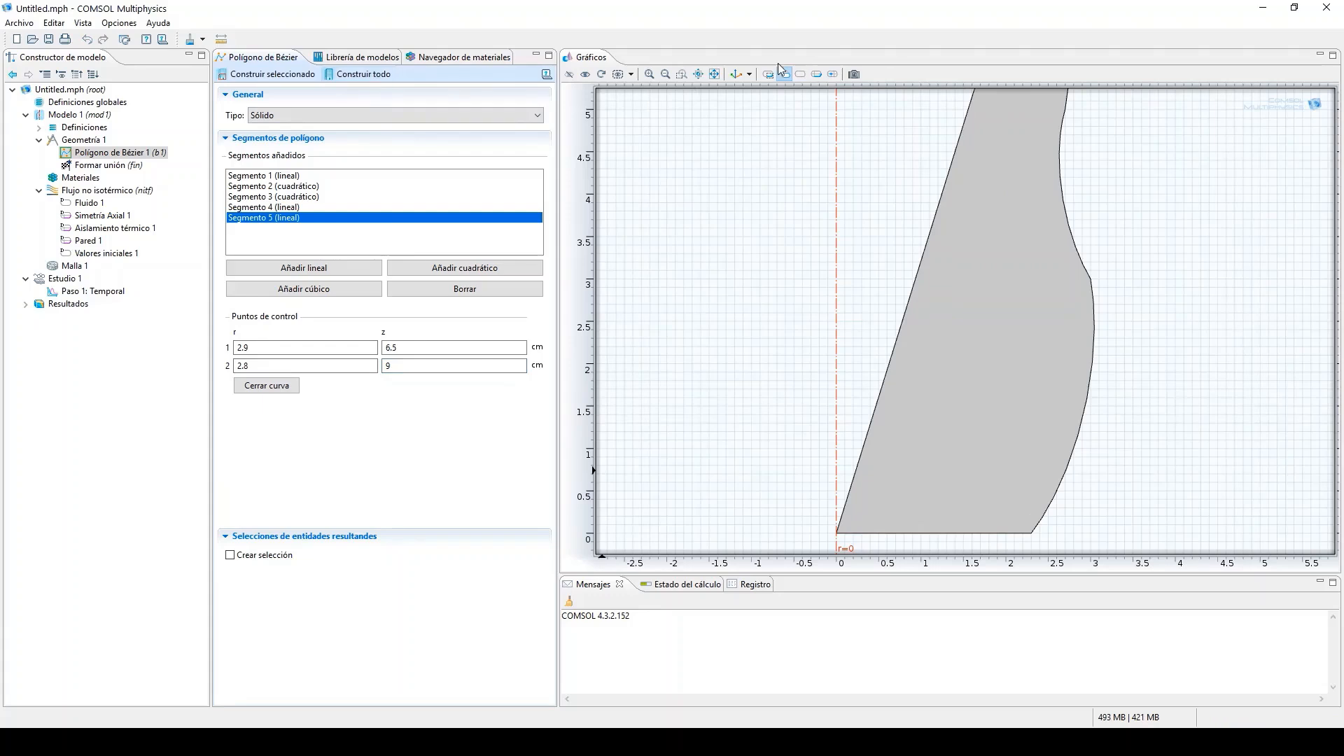
left_click(715, 74)
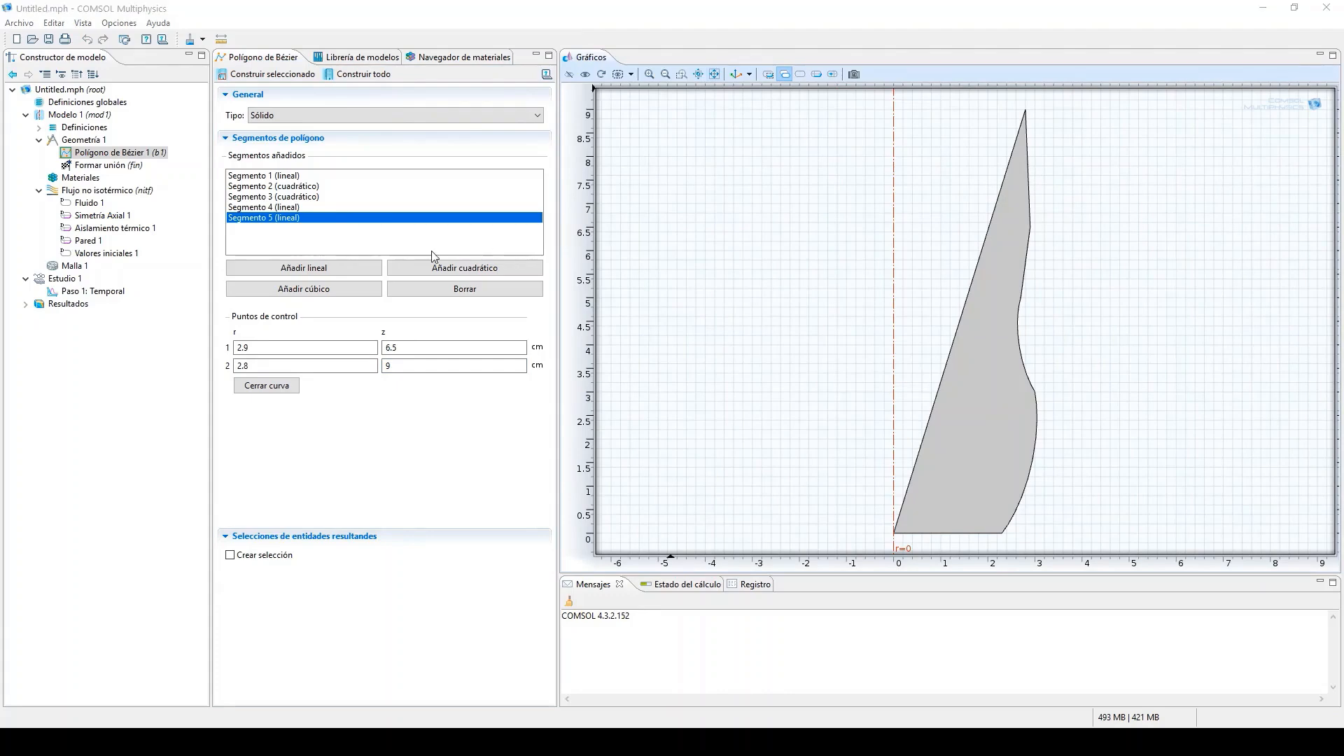
Step: Add a quadratic segment from (2.8, 9) with control points (2.7, 10) and (1.5, 12) cm, and build the geometry
left_click(433, 274)
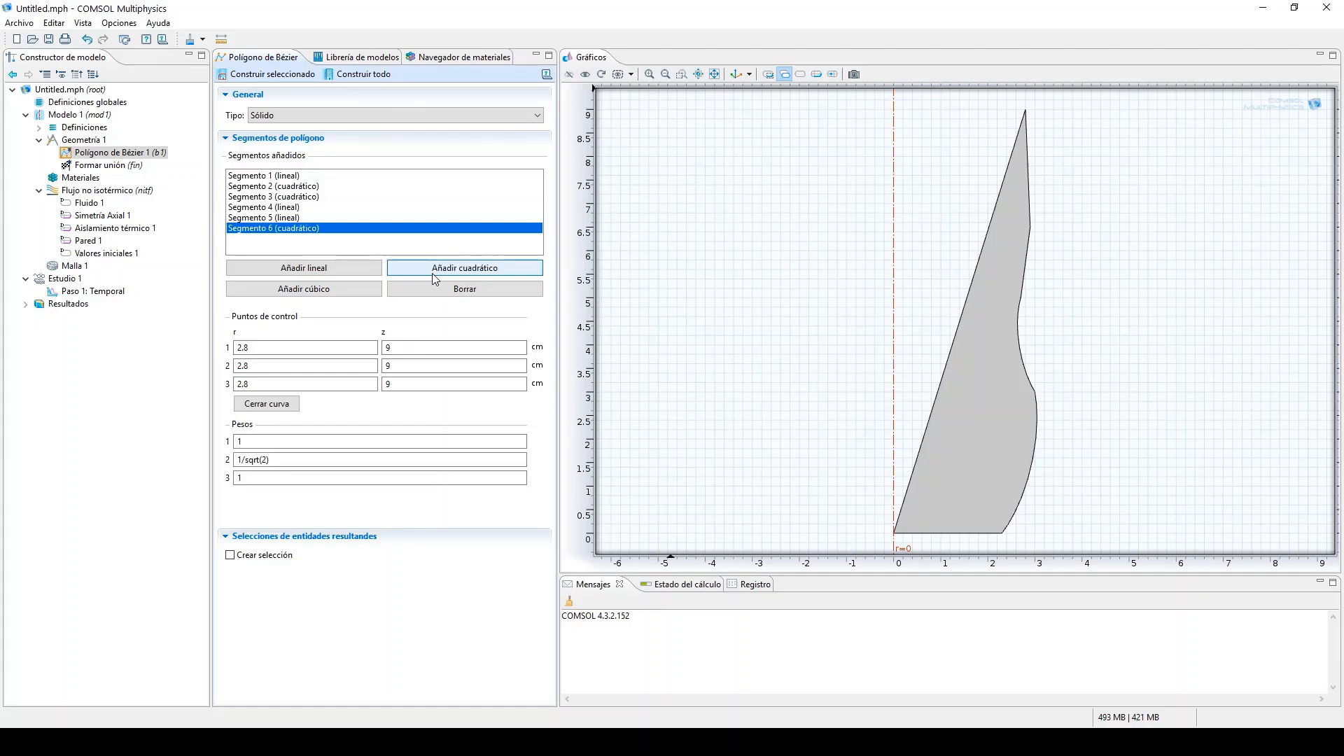
left_click(330, 367)
double_click(385, 366)
type("10")
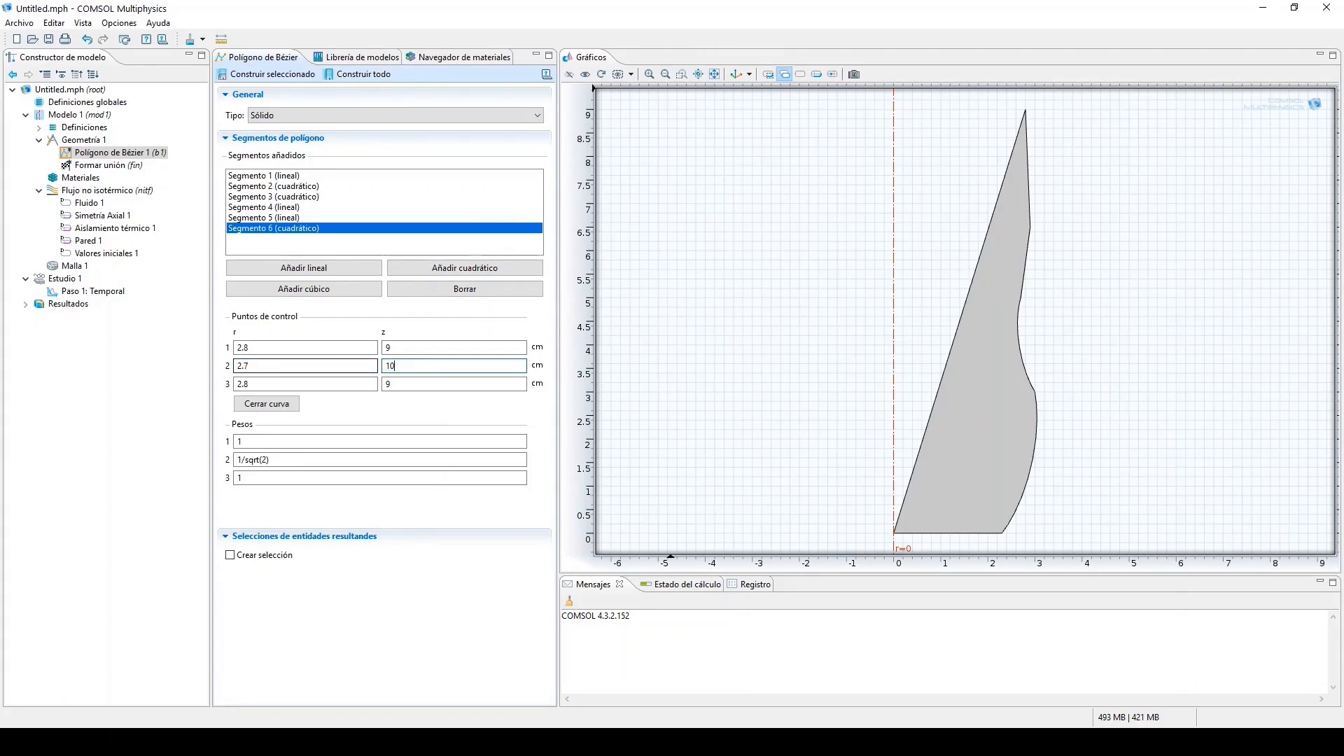
double_click(241, 385)
type("1.5")
double_click(397, 389)
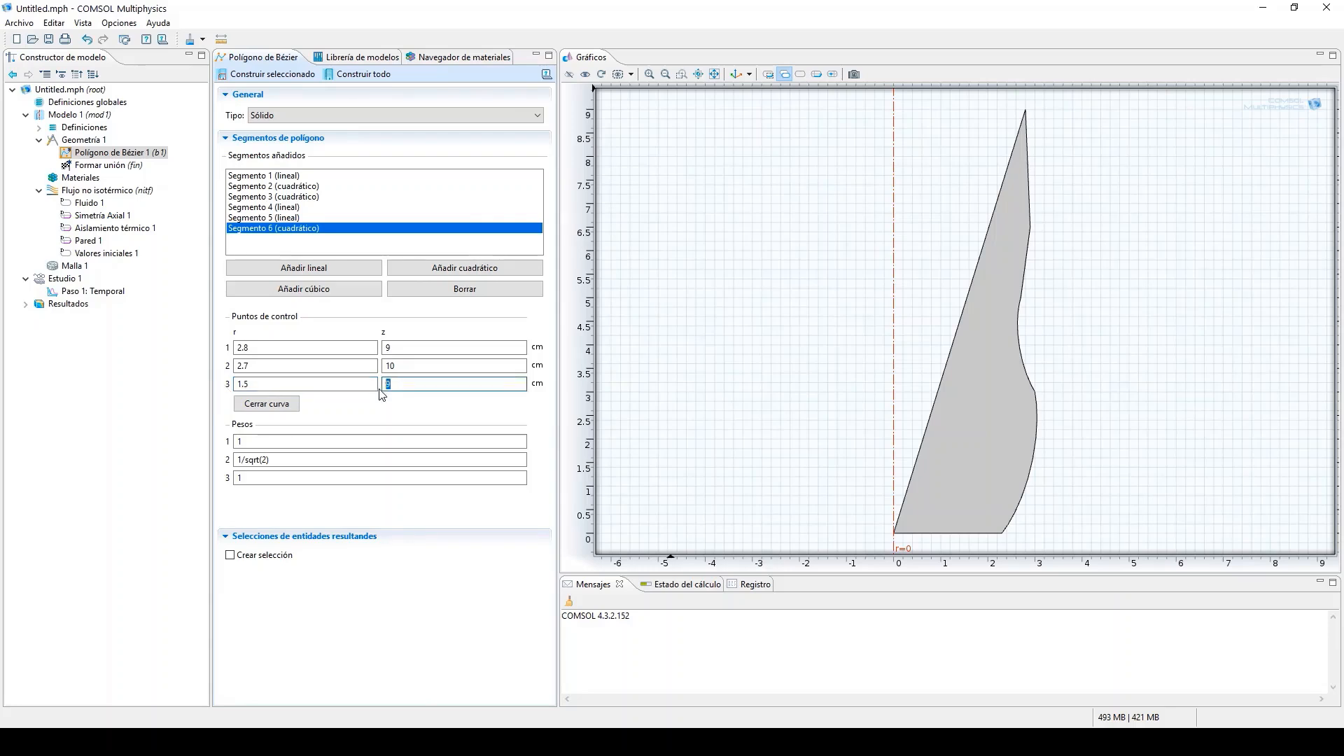
type("12")
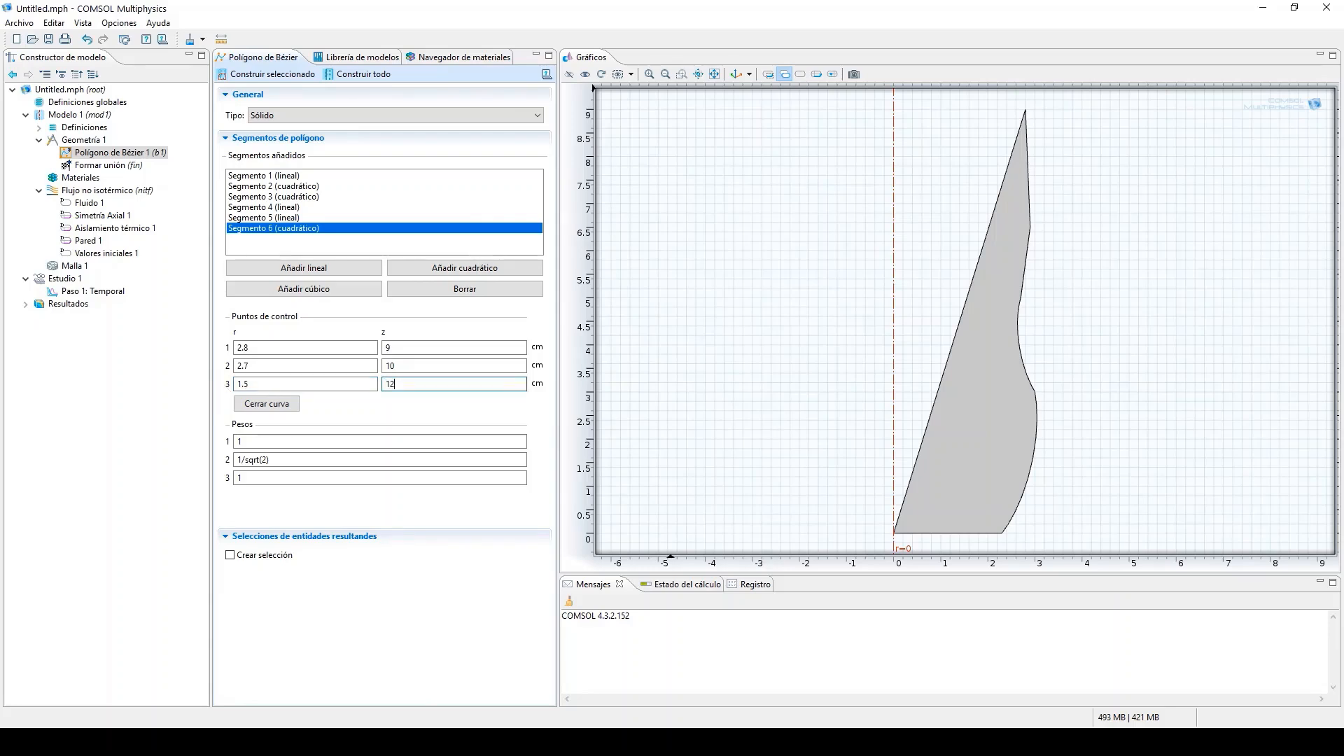
left_click(360, 74)
left_click(715, 74)
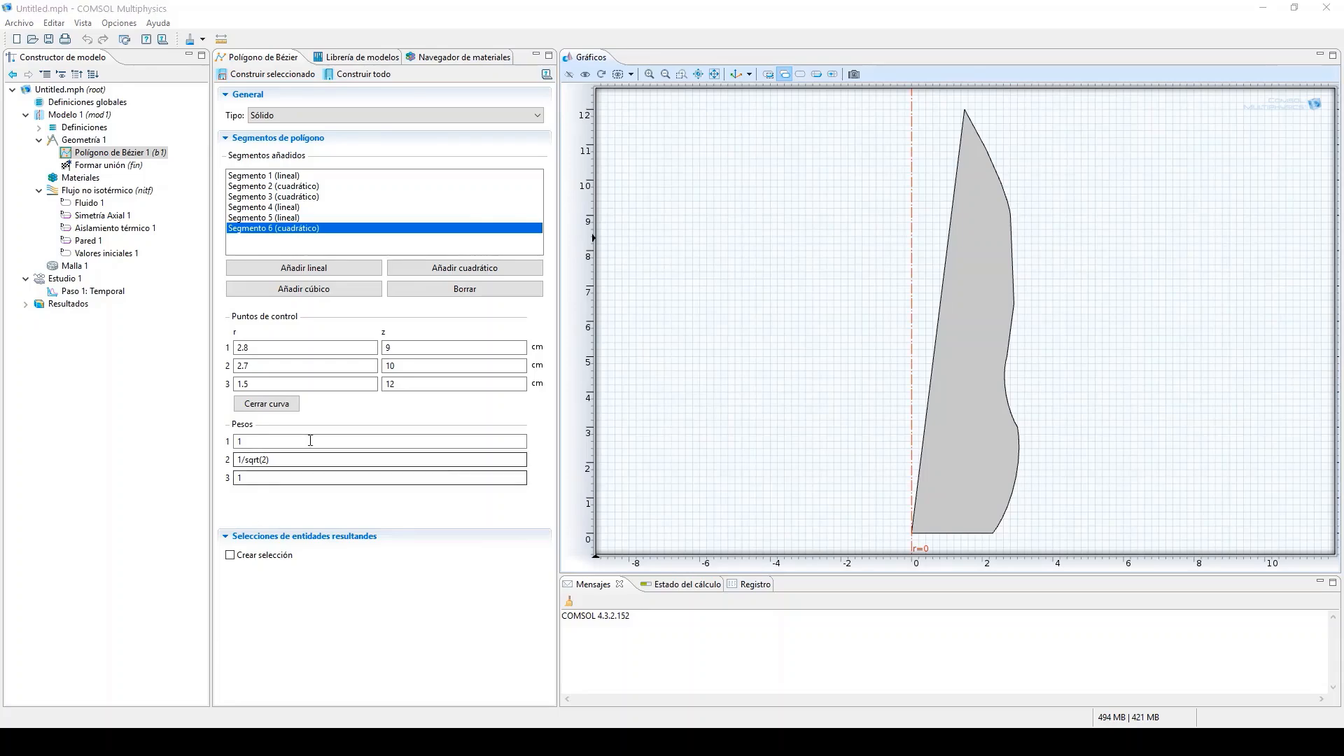
Step: Add a quadratic segment from (1.5, 12) with control points (1.1, 12.5) and (1.1, 13.5) cm, and build the geometry
left_click(474, 271)
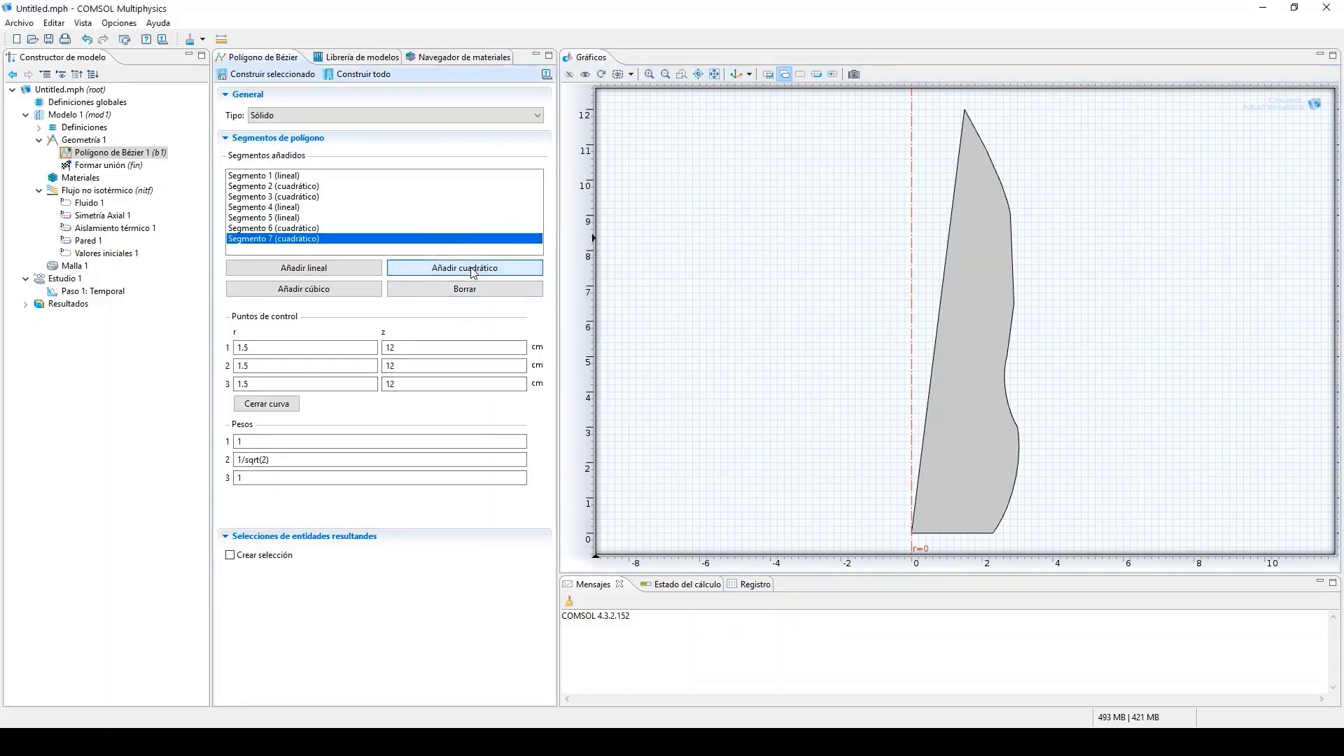
left_click(353, 364)
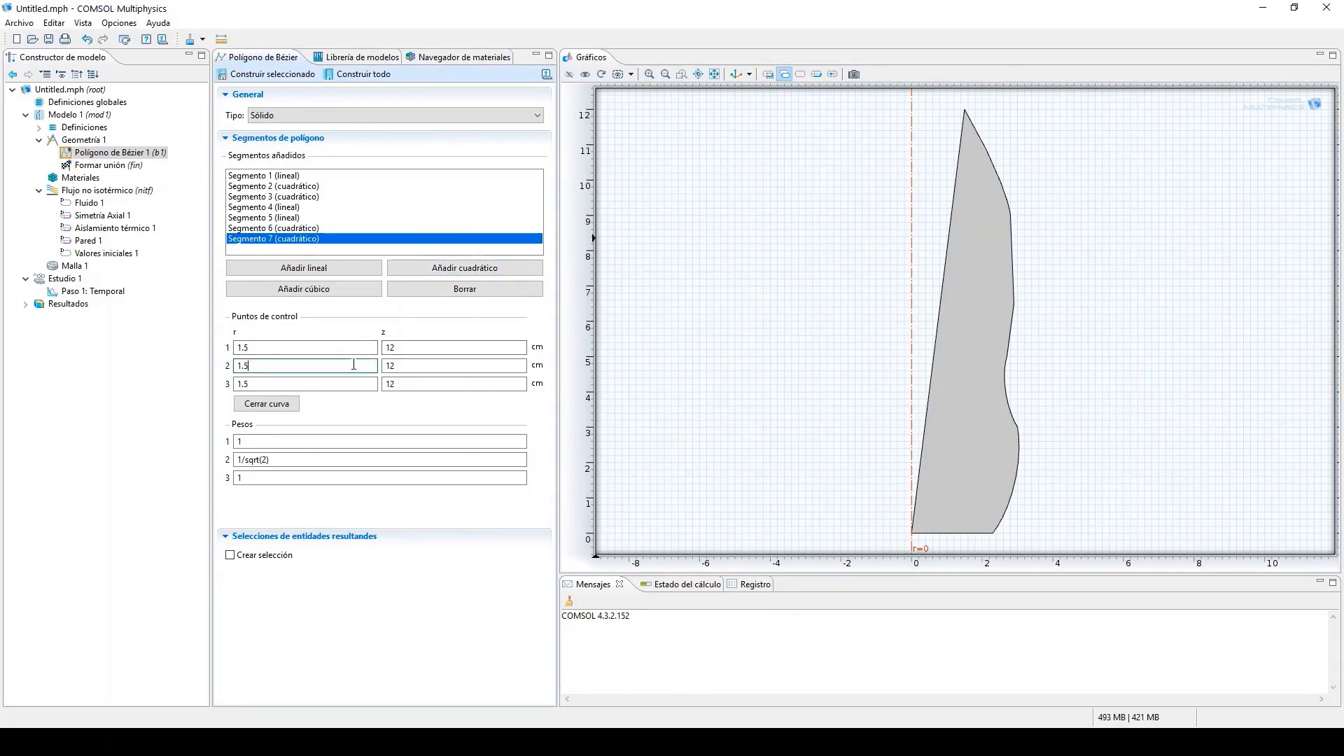
type("1")
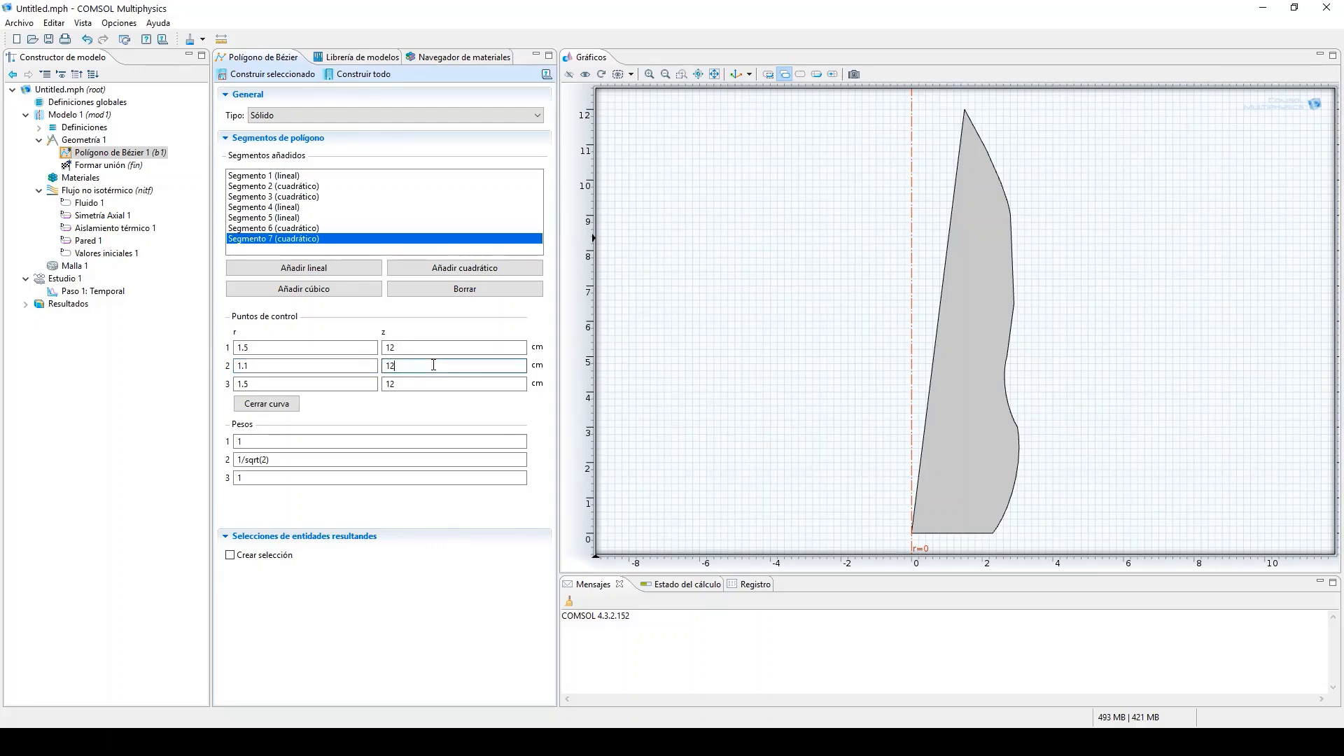
type(".5")
left_click(341, 385)
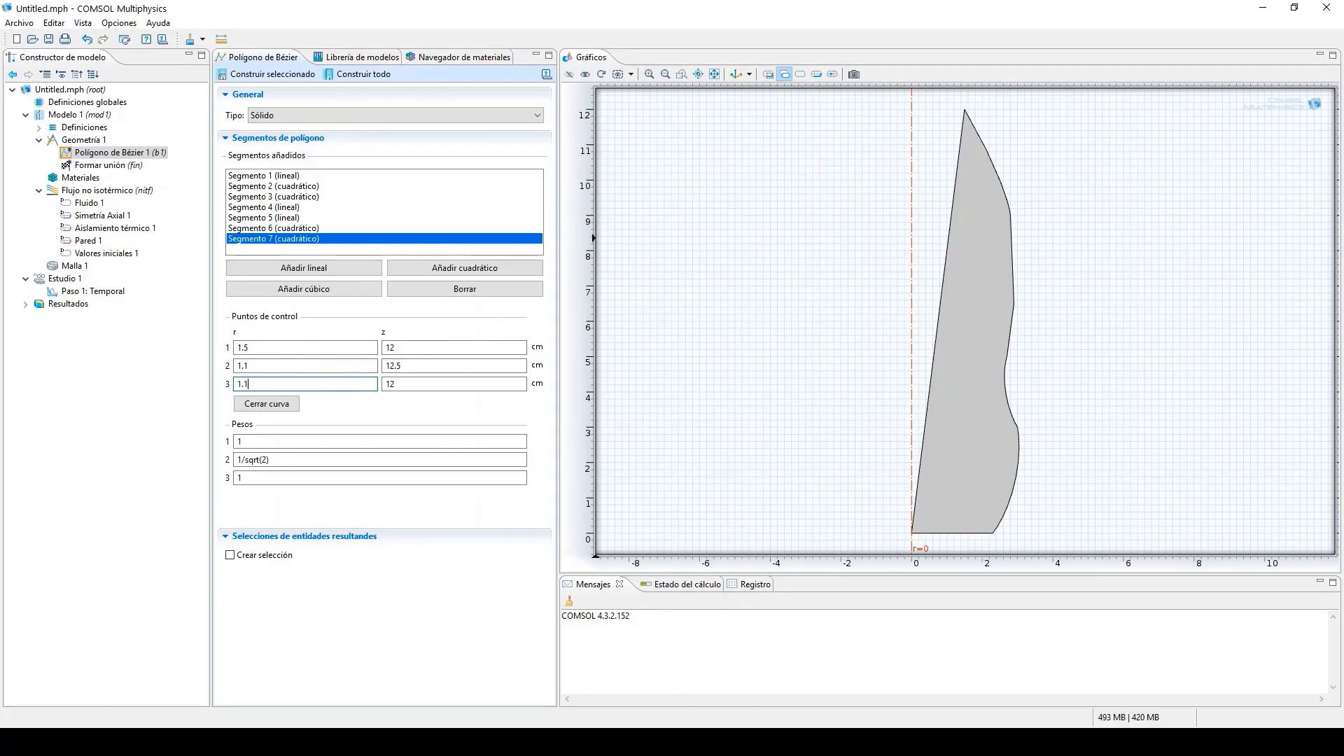
double_click(401, 387)
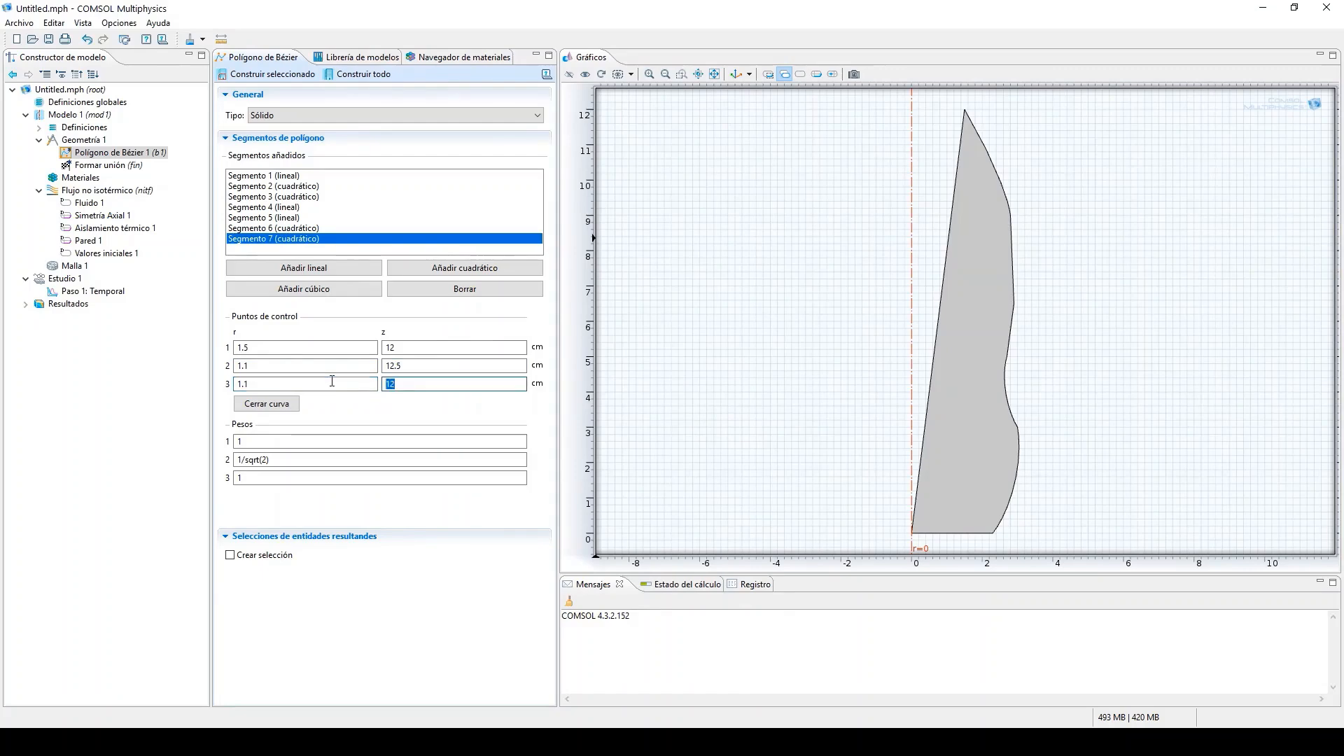
type("13.5")
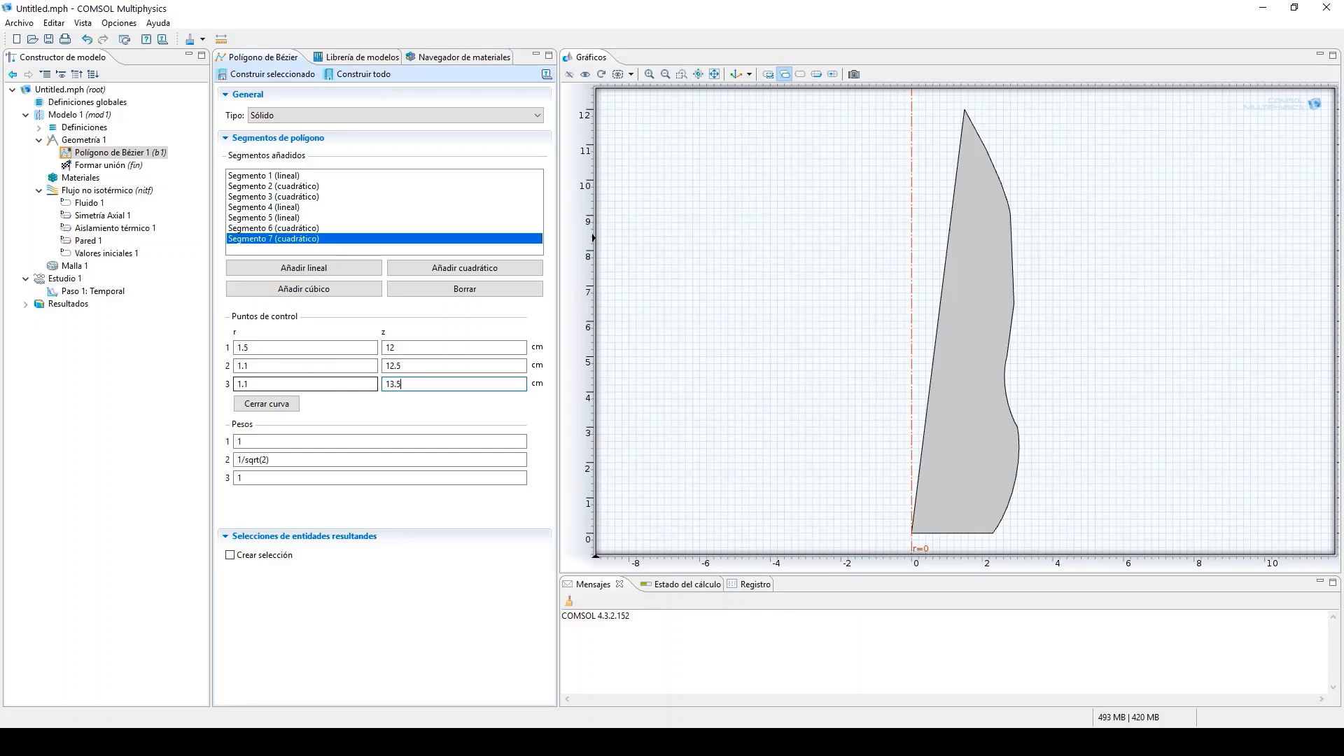
left_click(363, 76)
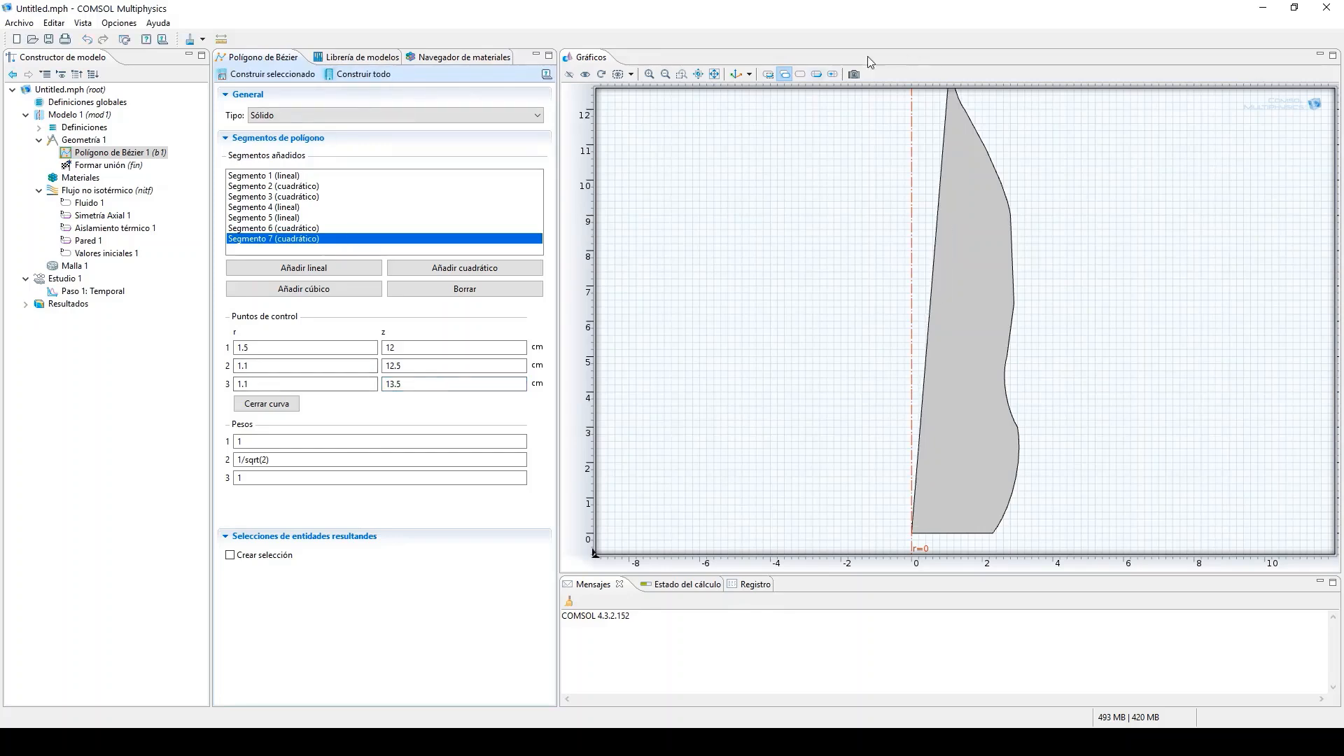
left_click(715, 75)
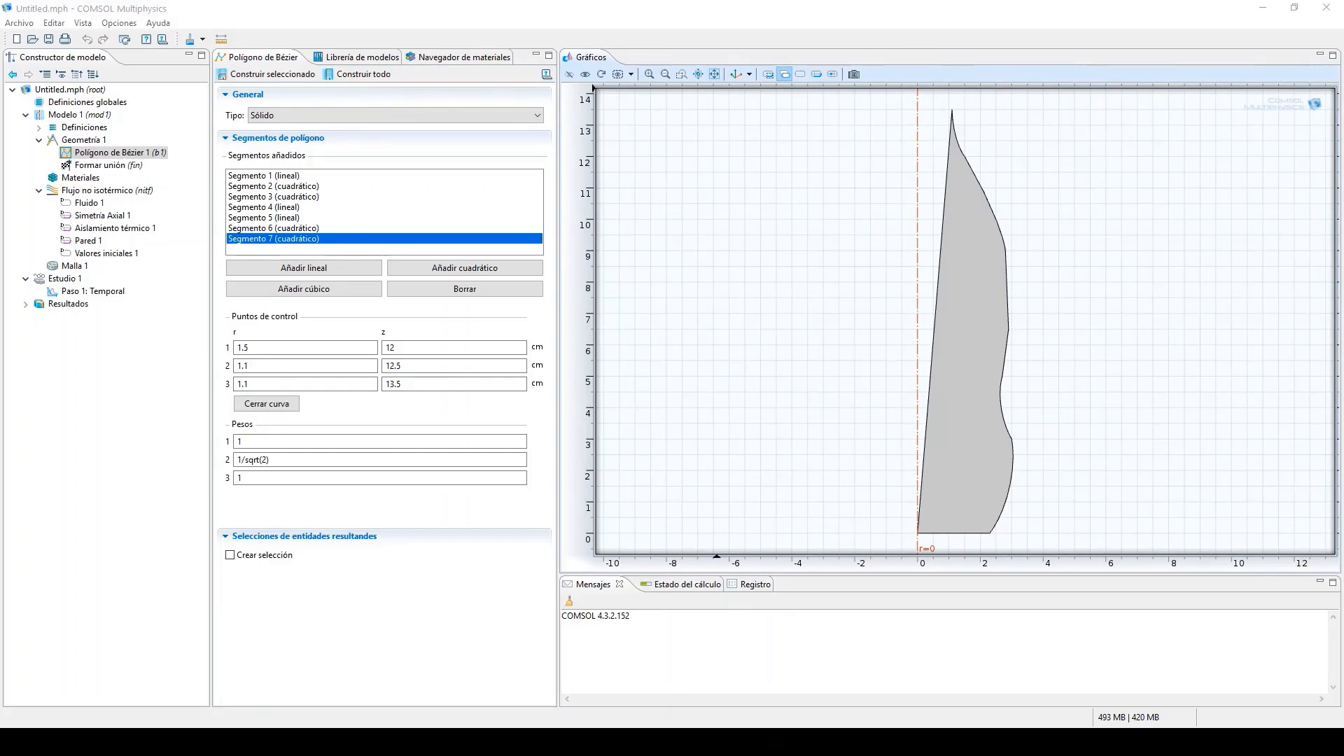
Step: Add a quadratic segment from (1.1, 13.5) with control points (1.5, 13.7) and (1, 14.5) cm, and build the geometry
left_click(447, 270)
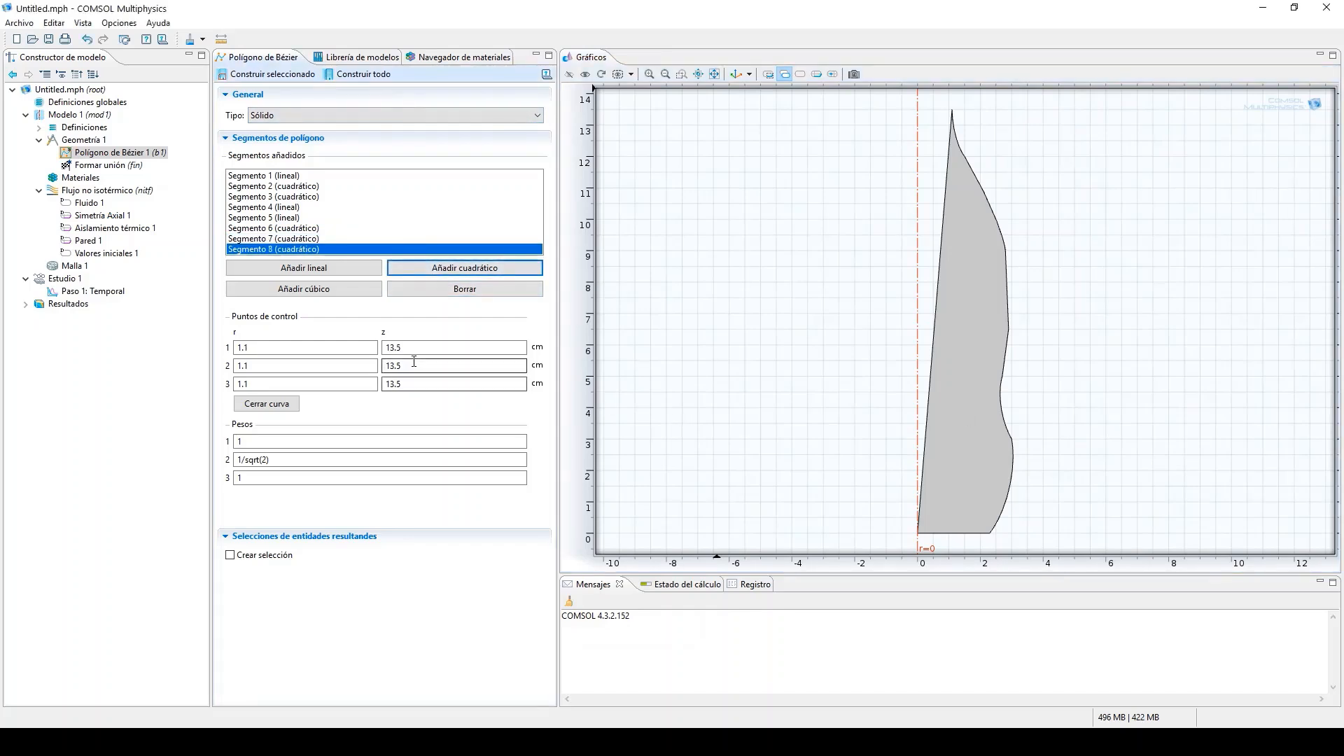
left_click(312, 365)
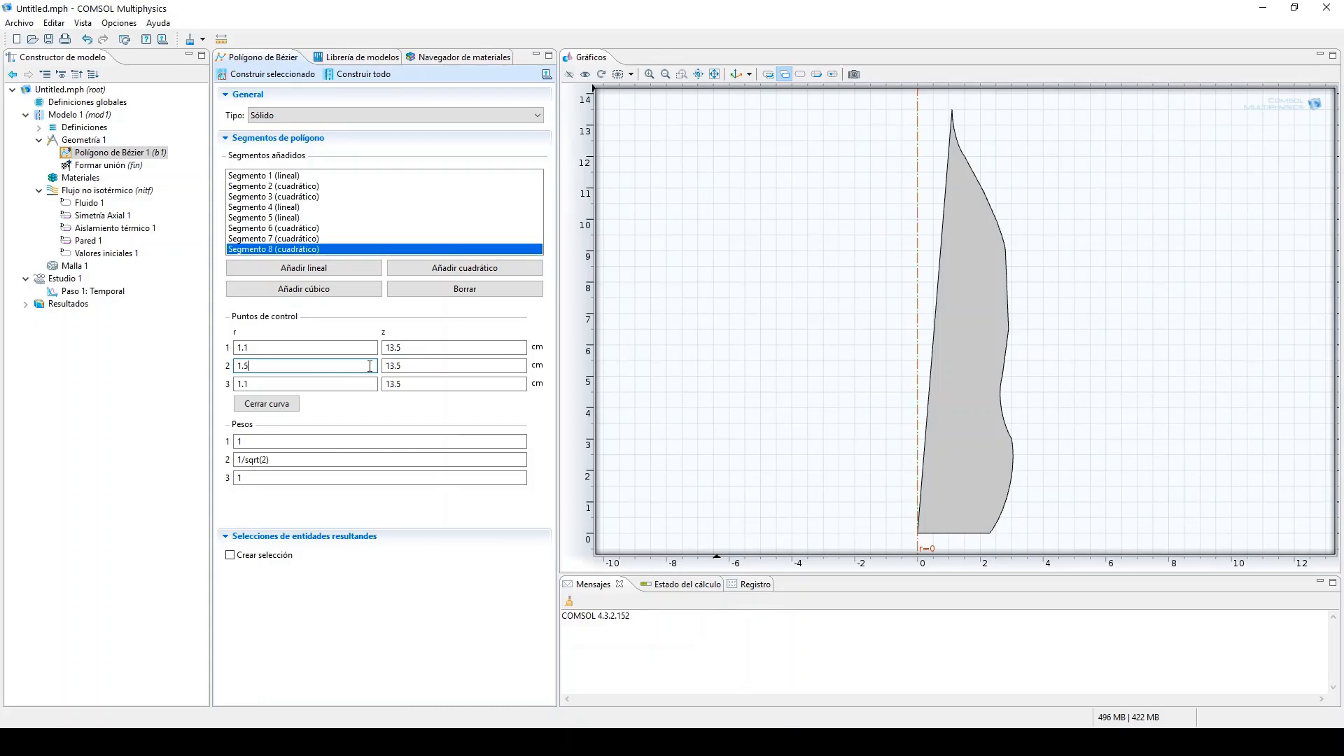
left_click(481, 366)
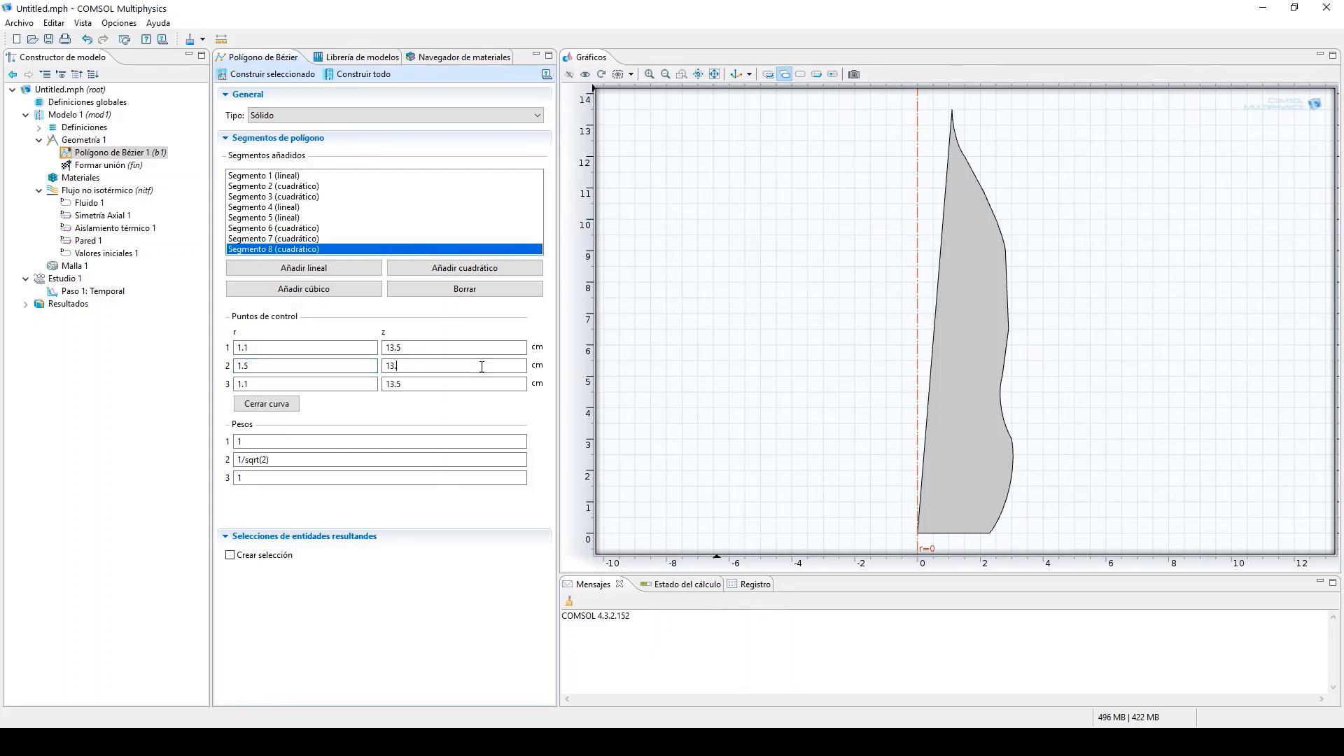
left_click(284, 387)
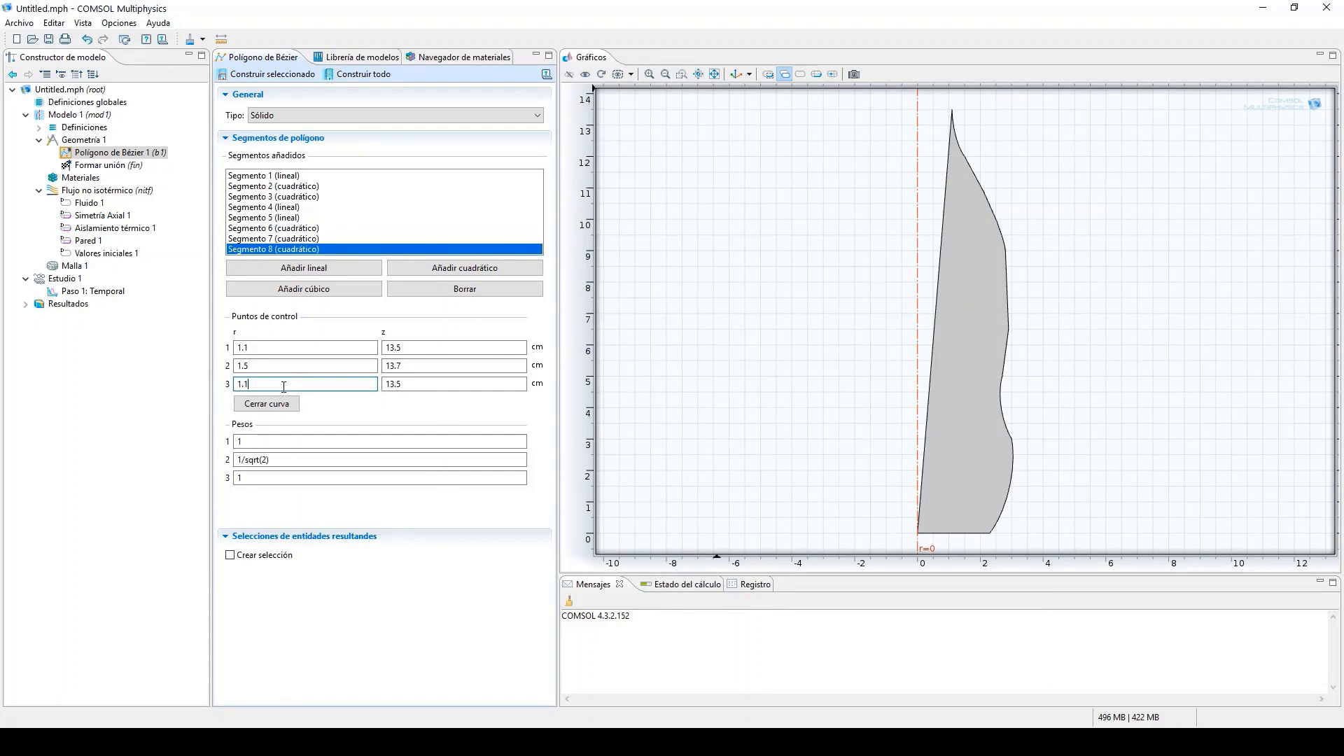
left_click(393, 384)
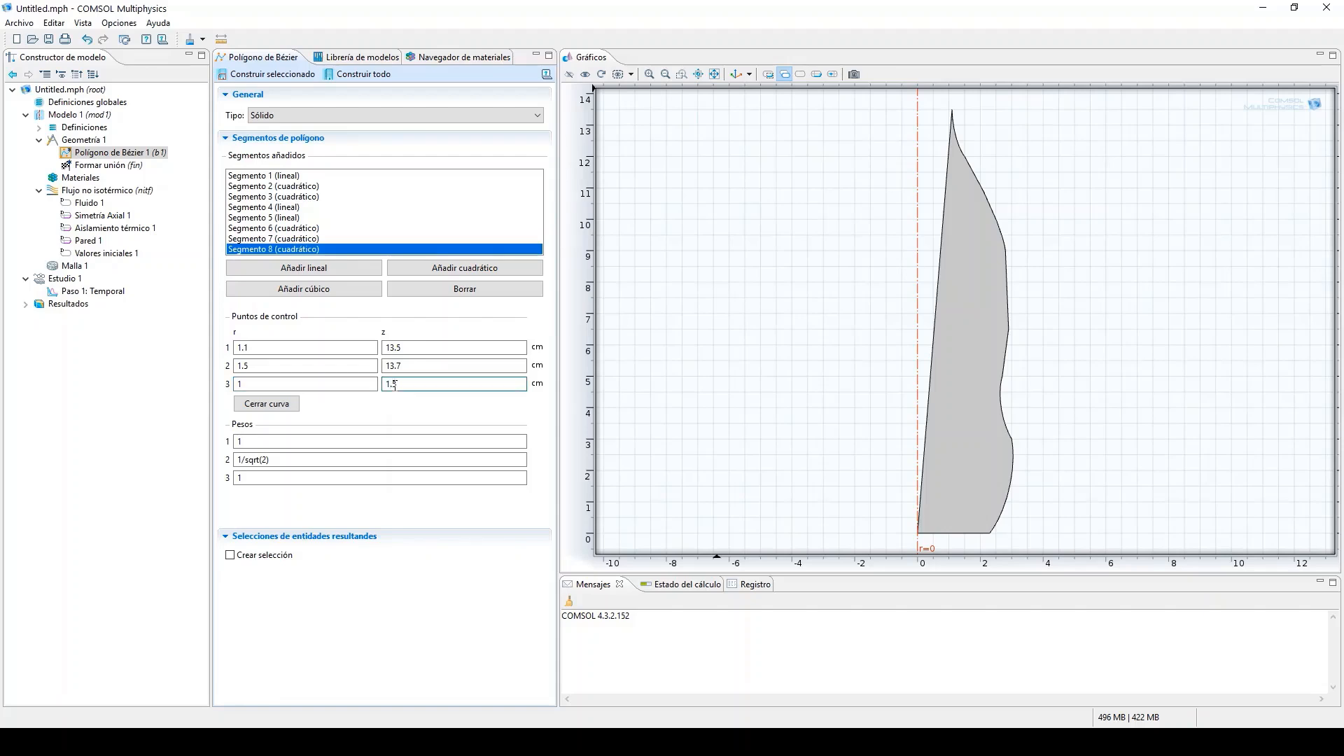
type("4")
left_click(345, 77)
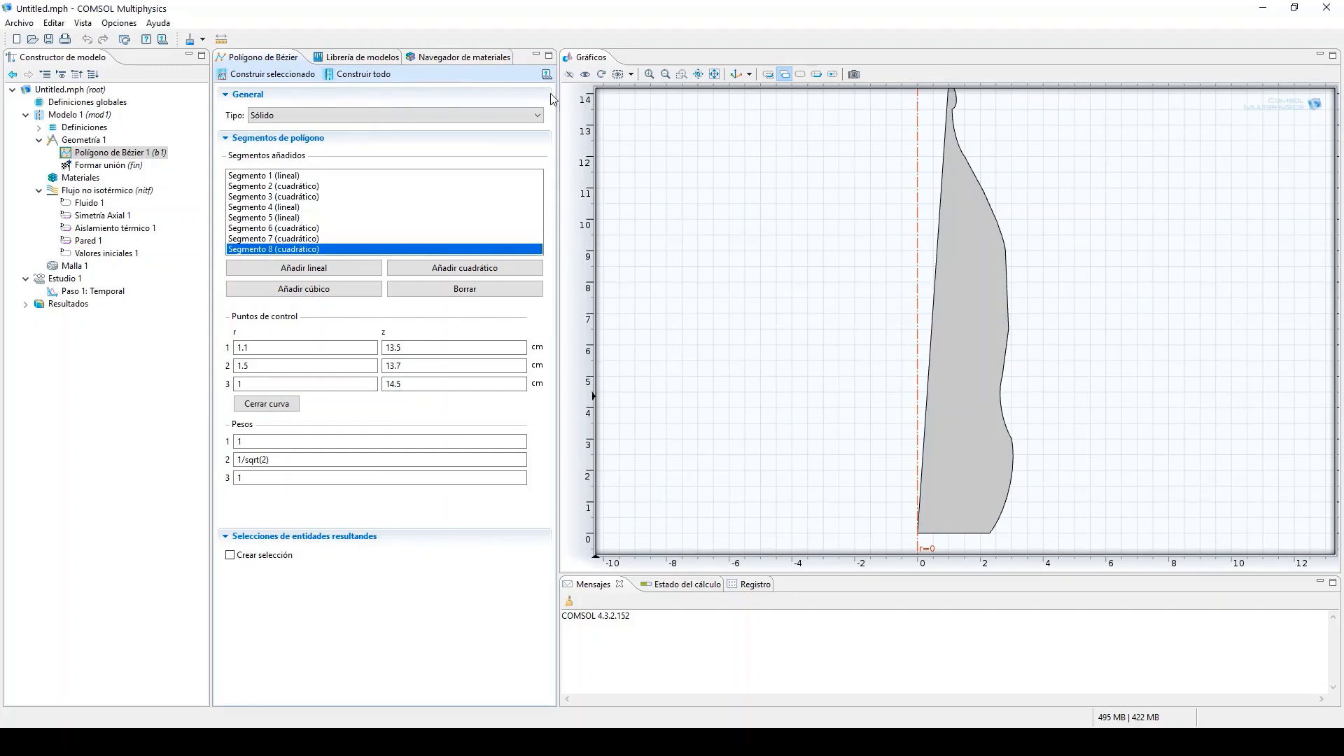
left_click(715, 74)
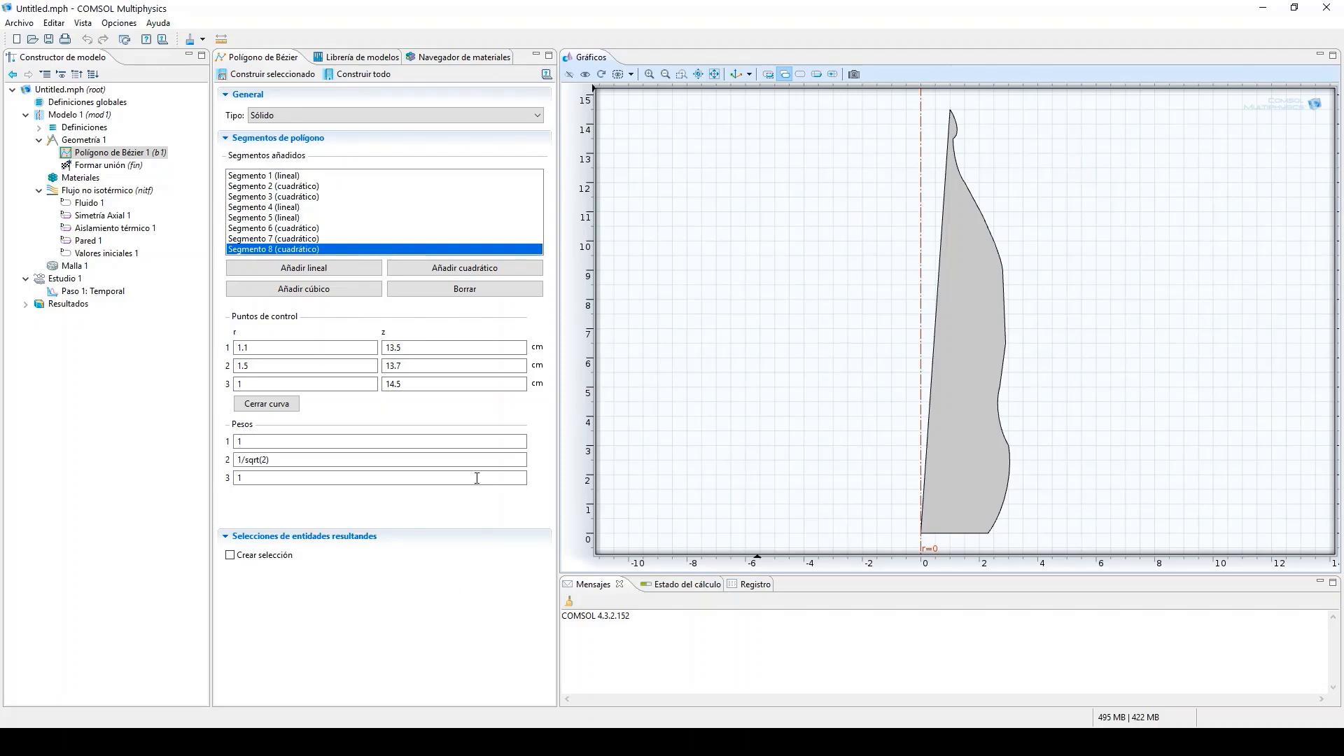
Step: Add a linear segment from (1, 14.5) to (0, 14.5) cm on the symmetry axis and build the geometry
left_click(293, 268)
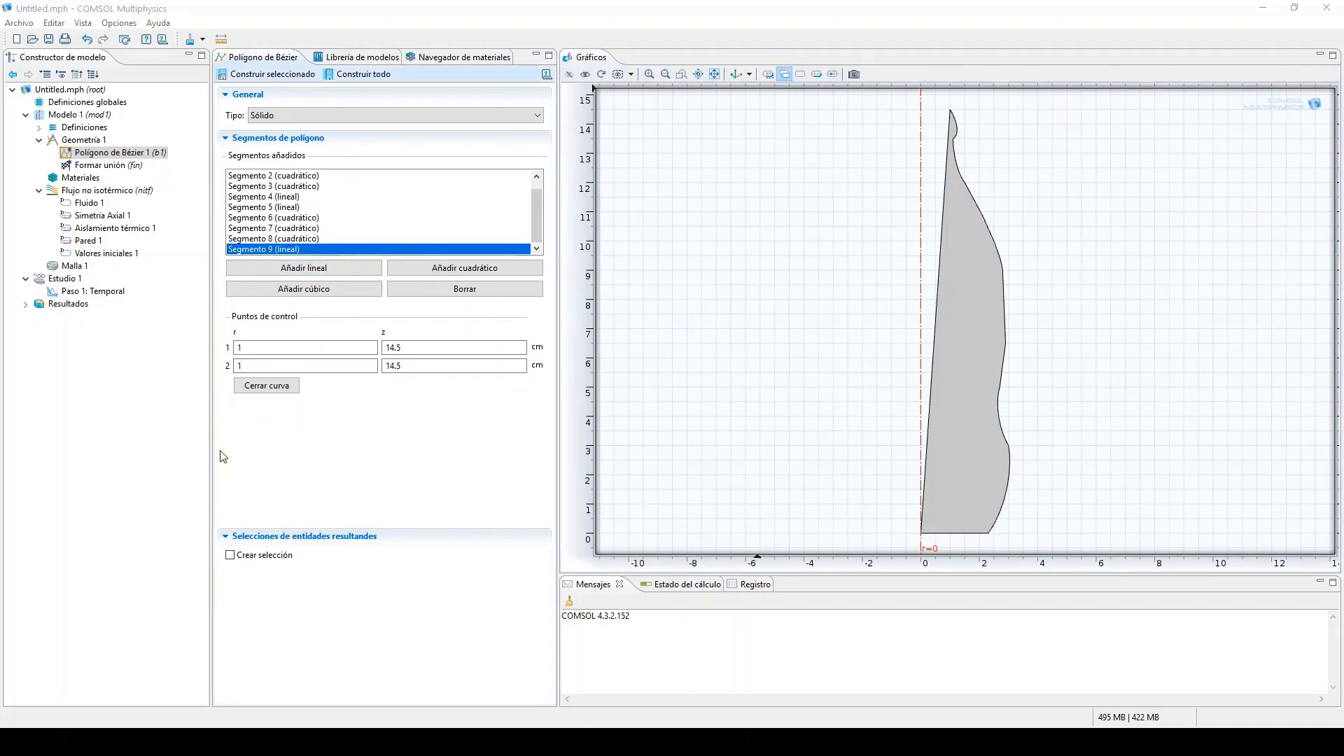
double_click(273, 363)
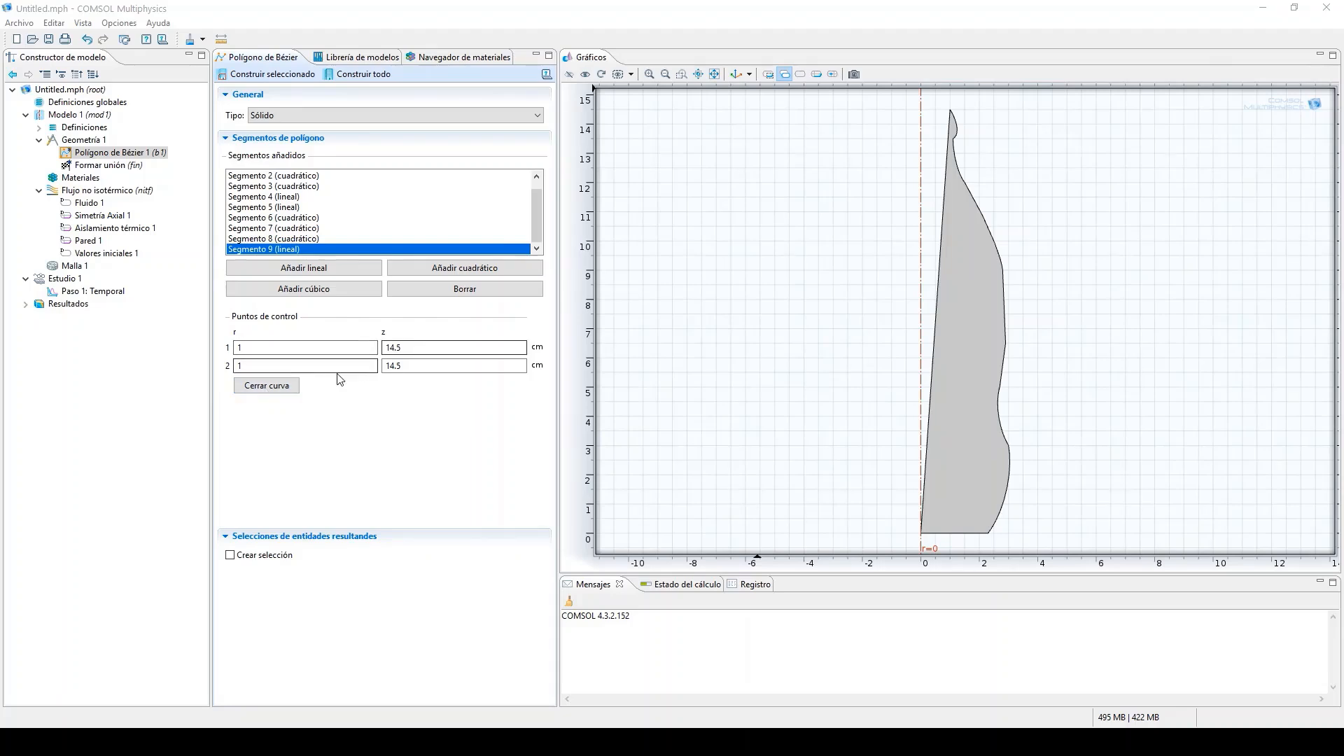
type("0")
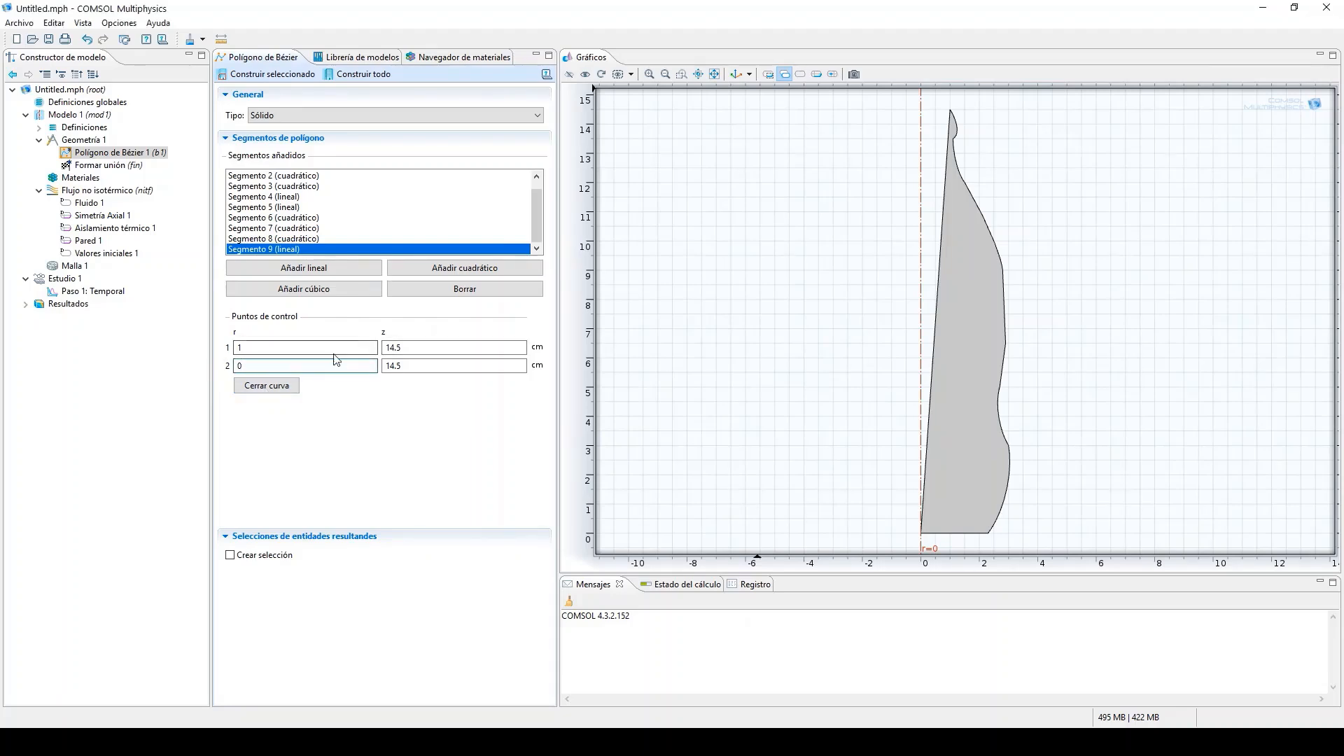
left_click(376, 76)
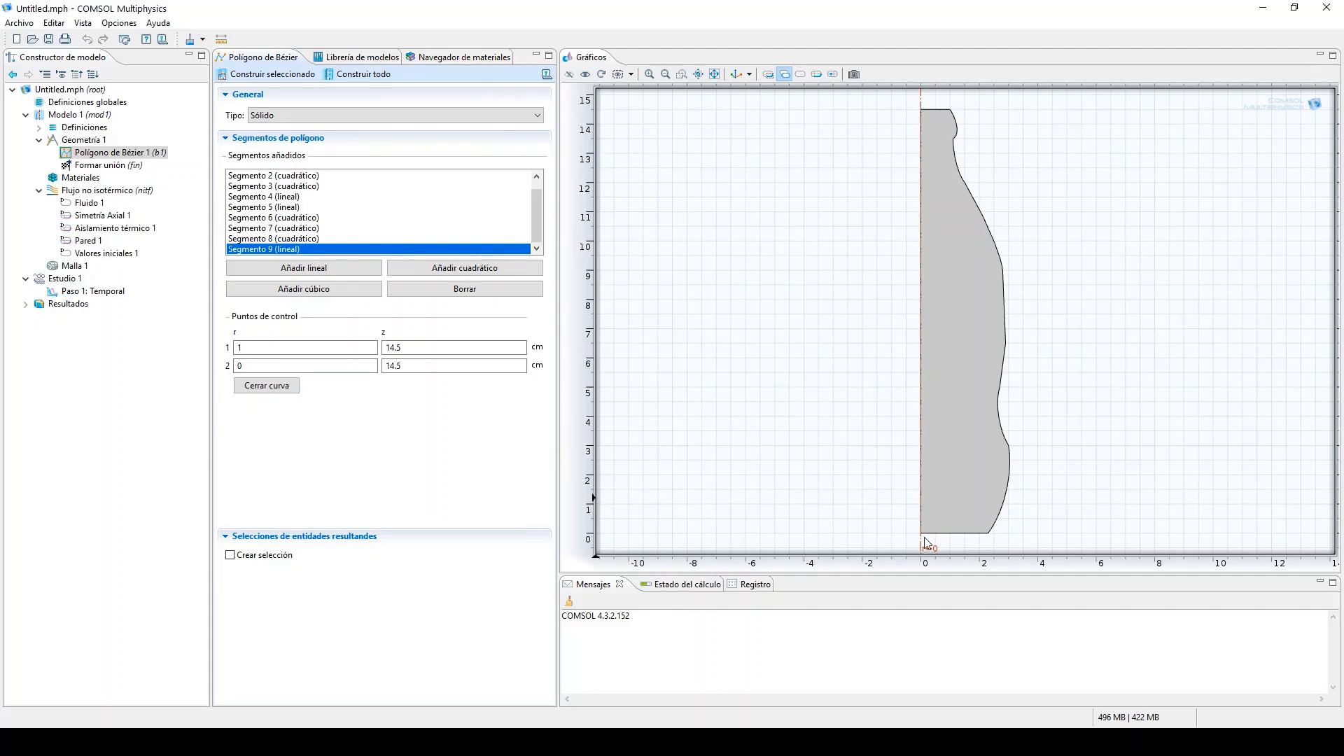
Step: Add a linear segment along the axis from (0, 14.5) to (0, 0) cm and close the curve
left_click(336, 271)
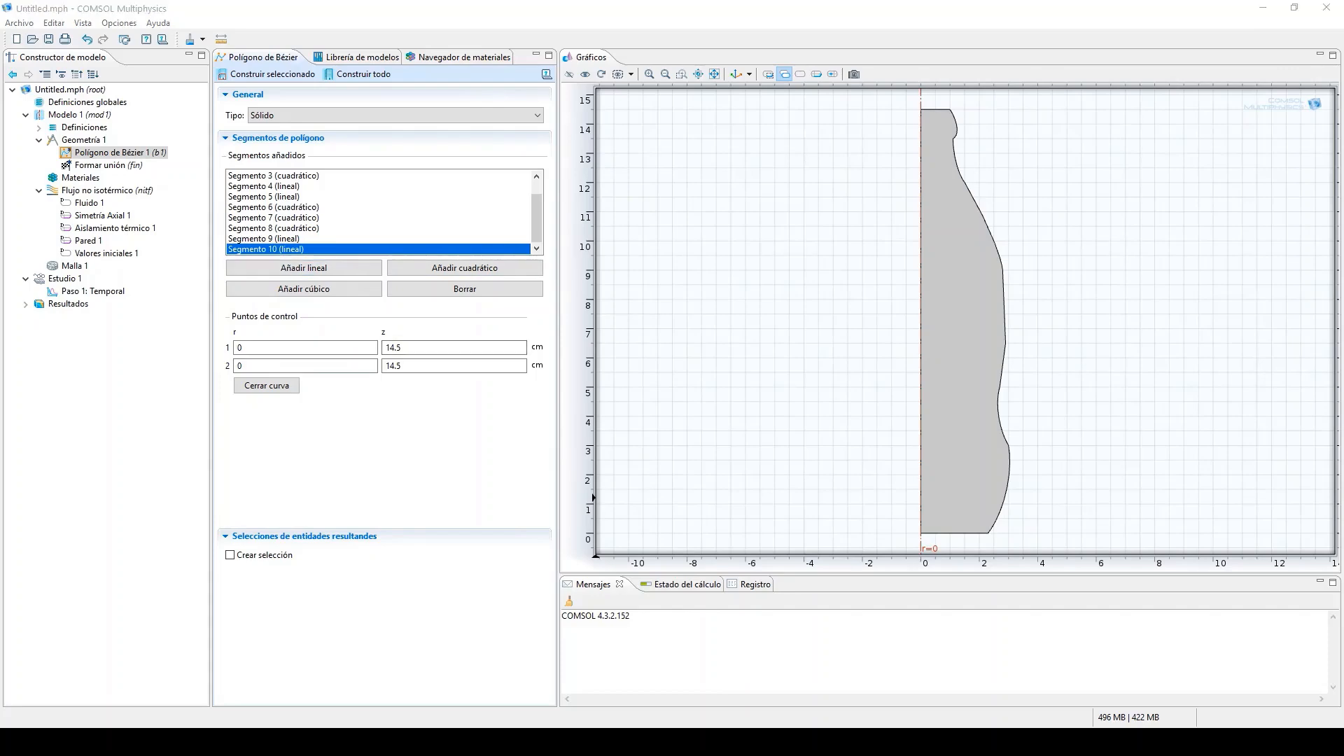
left_click(387, 364)
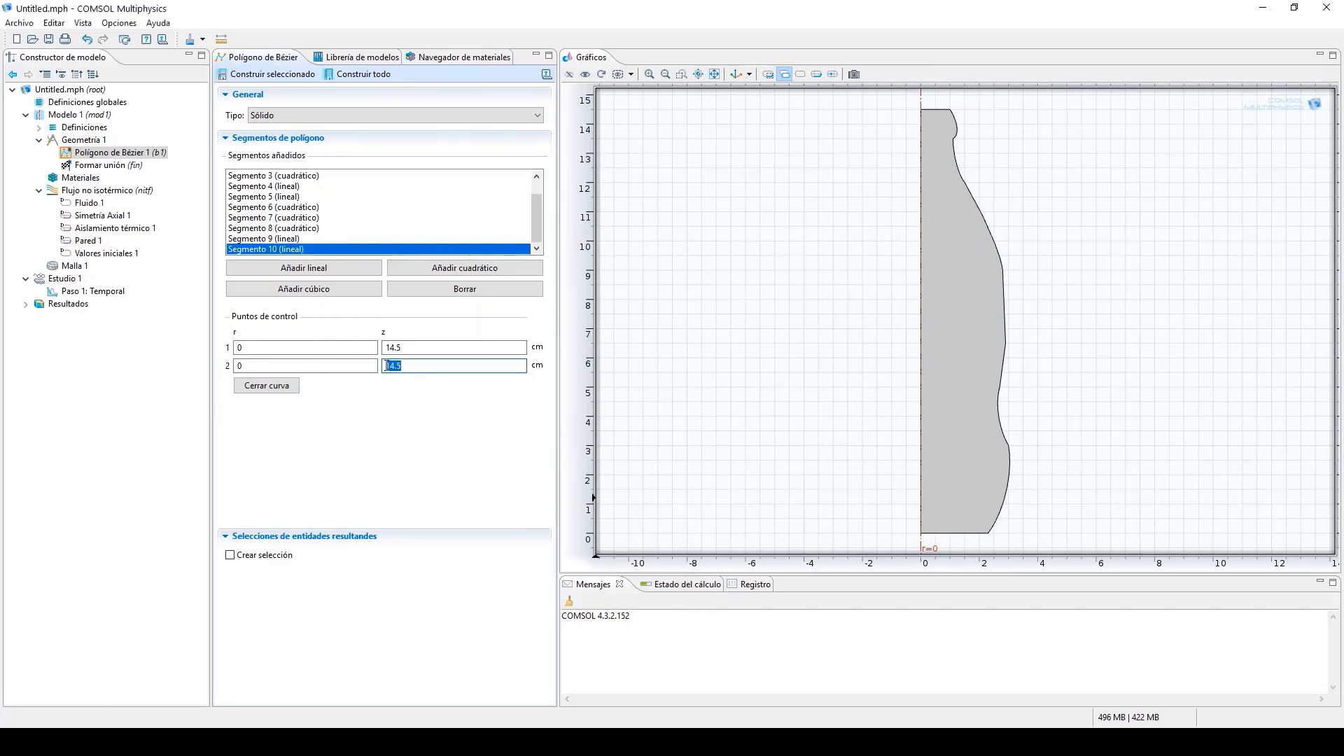
type("0")
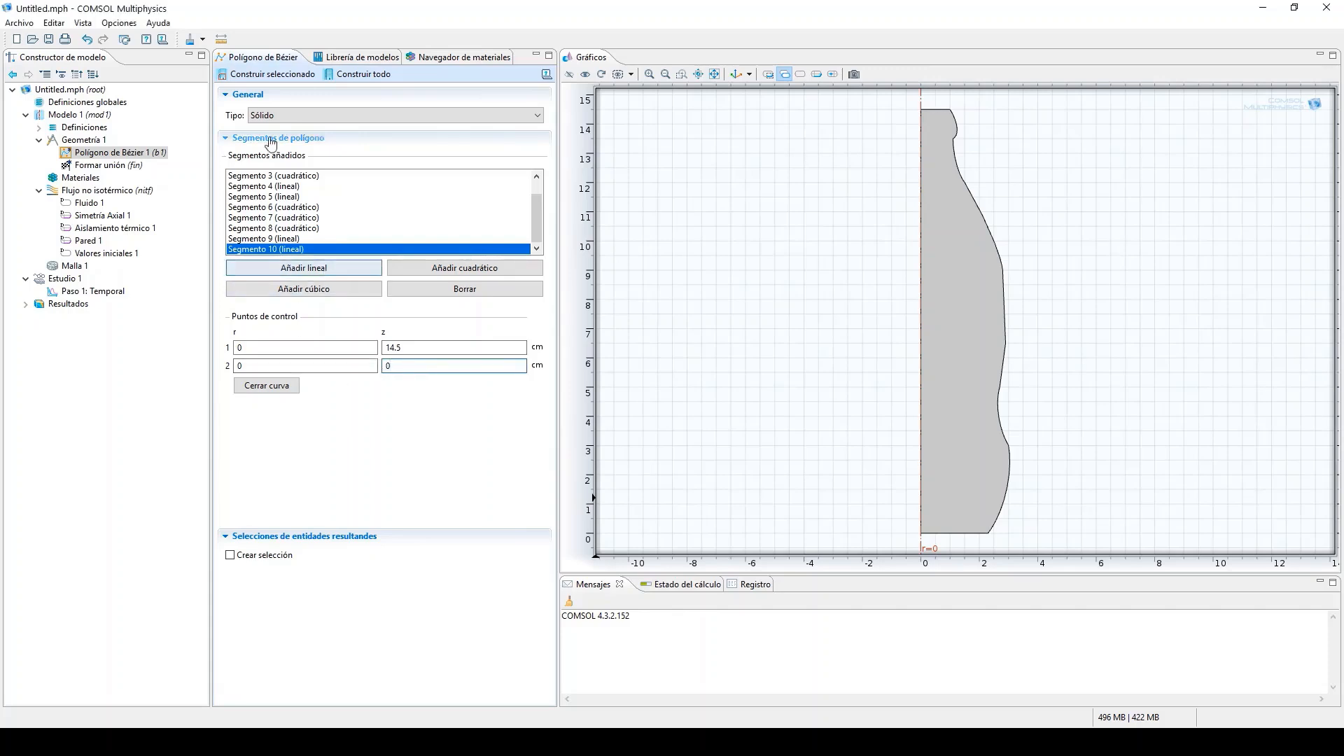
left_click(257, 390)
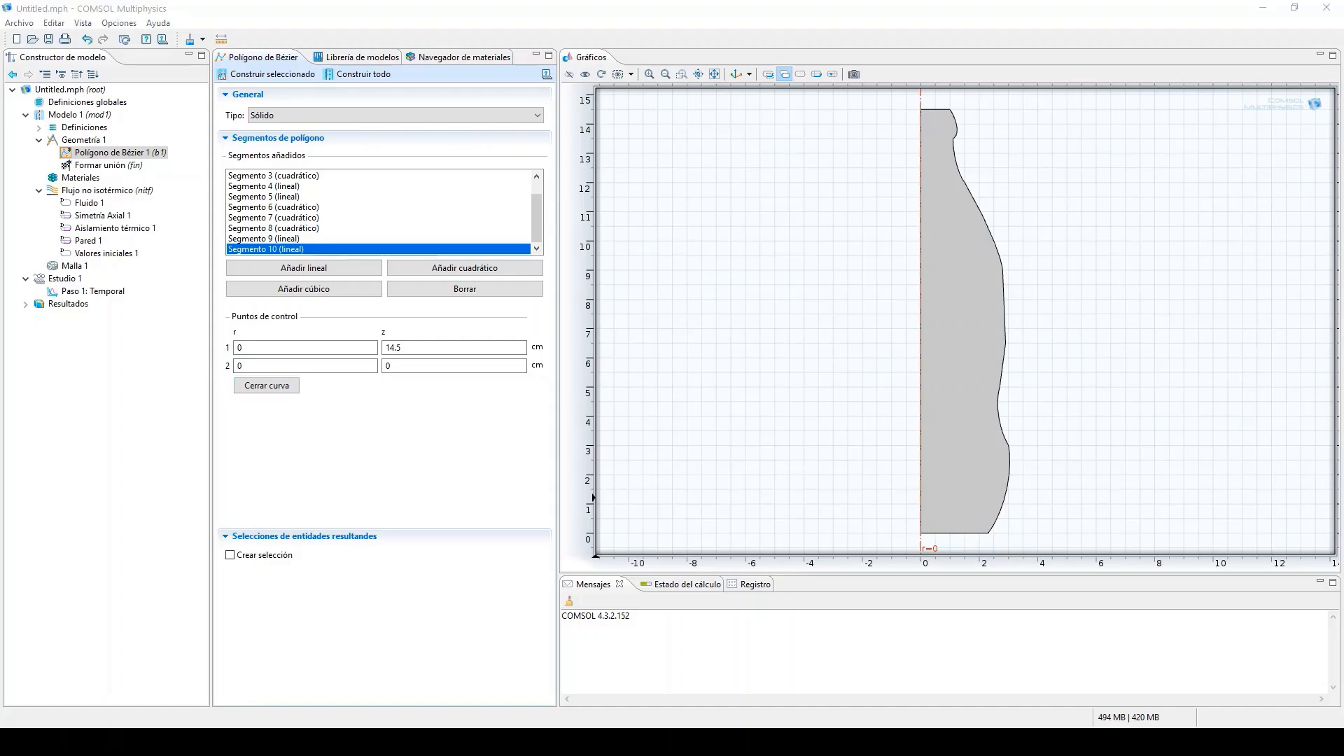
Step: Add Water, liquid from the recent materials in the material browser to the model and select its domain 1
left_click(75, 179)
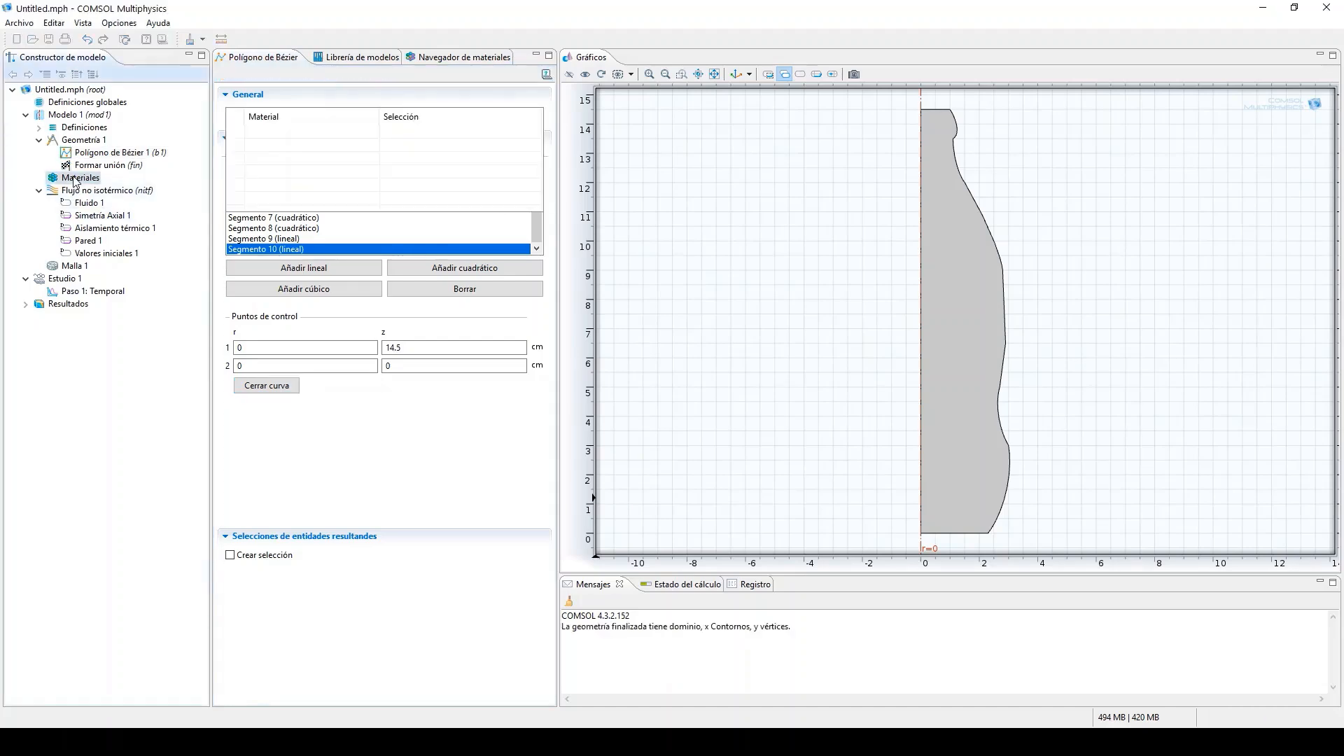
right_click(75, 181)
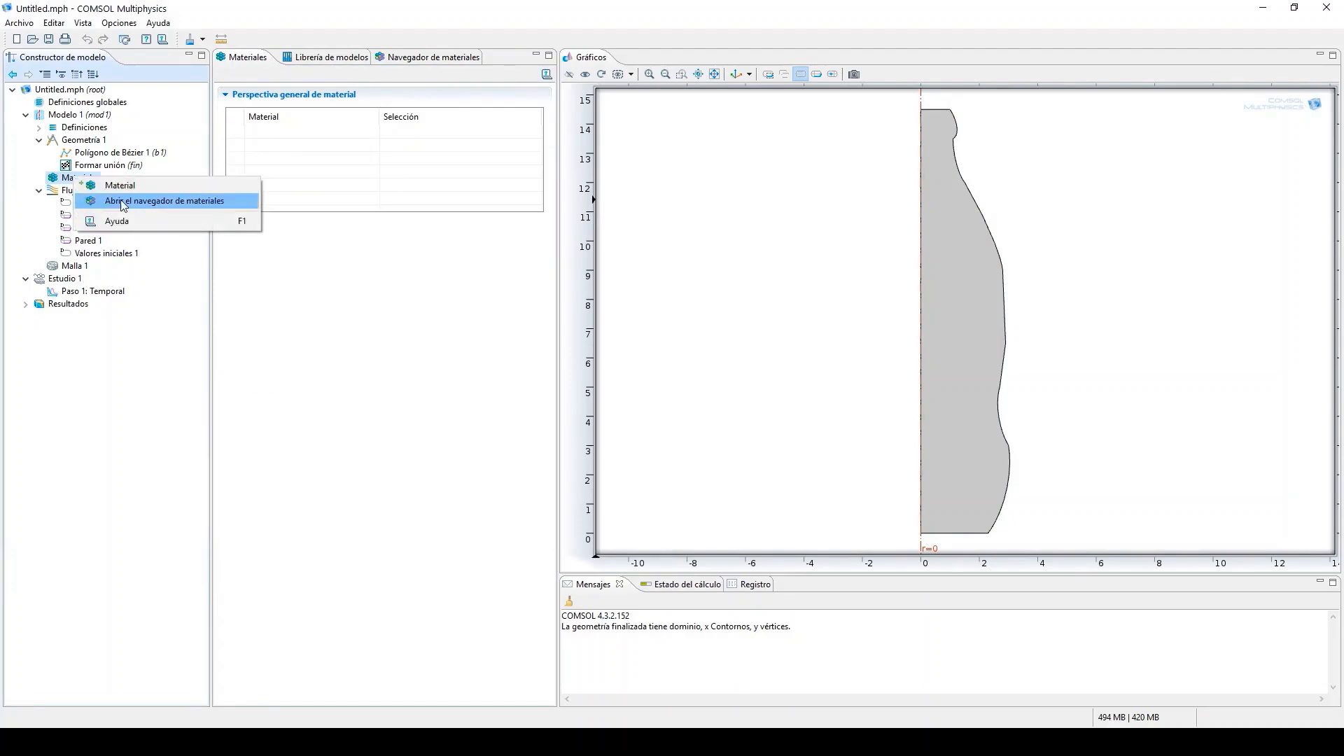
left_click(162, 201)
left_click(230, 133)
left_click(292, 171)
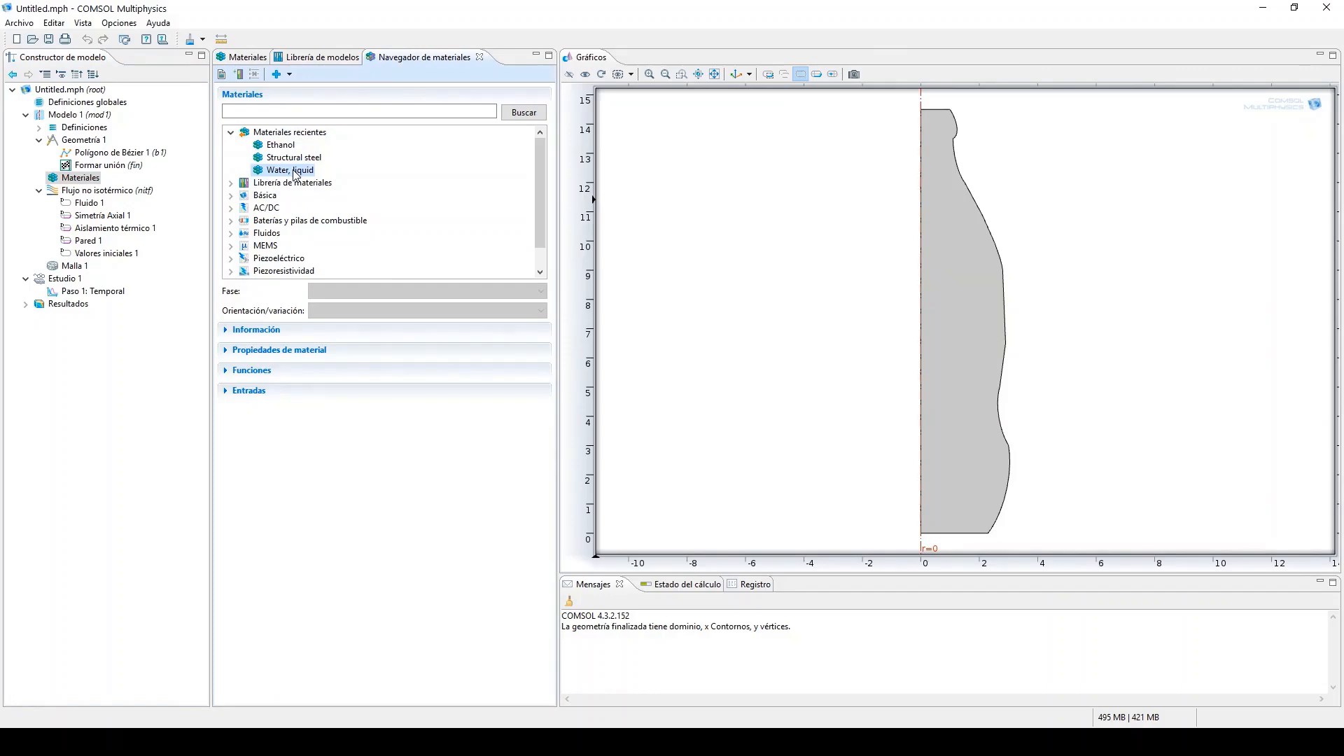
left_click(276, 75)
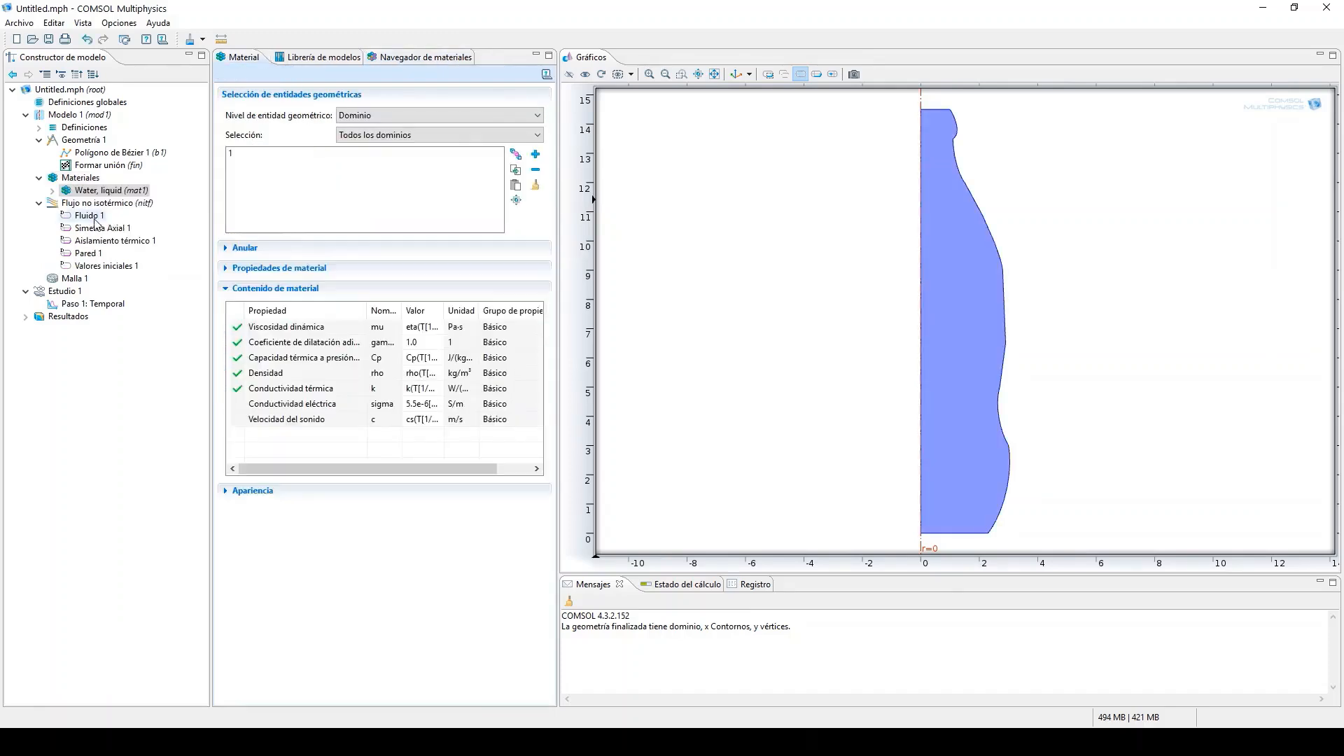
left_click(273, 154)
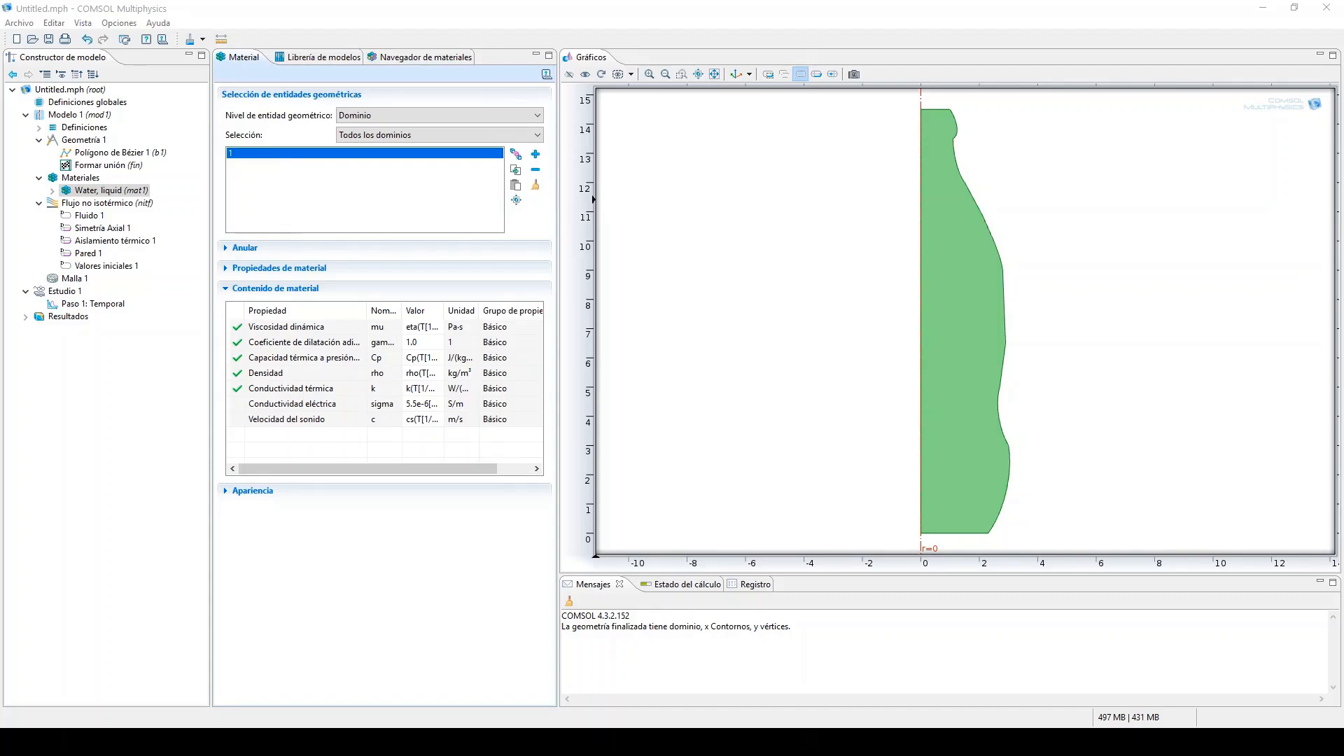
Step: Enable the option to neglect inertia (Stokes flow) in the physical model of the non-isothermal flow interface
left_click(82, 204)
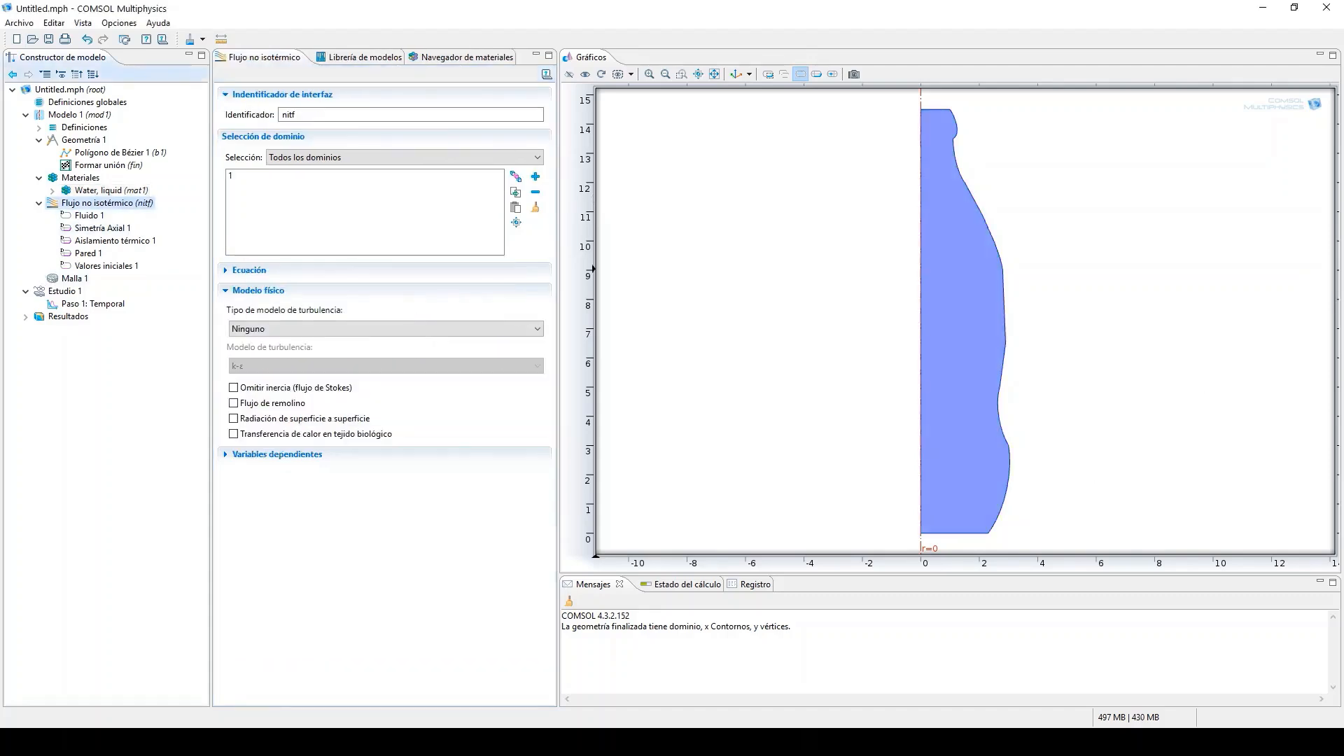
left_click(328, 390)
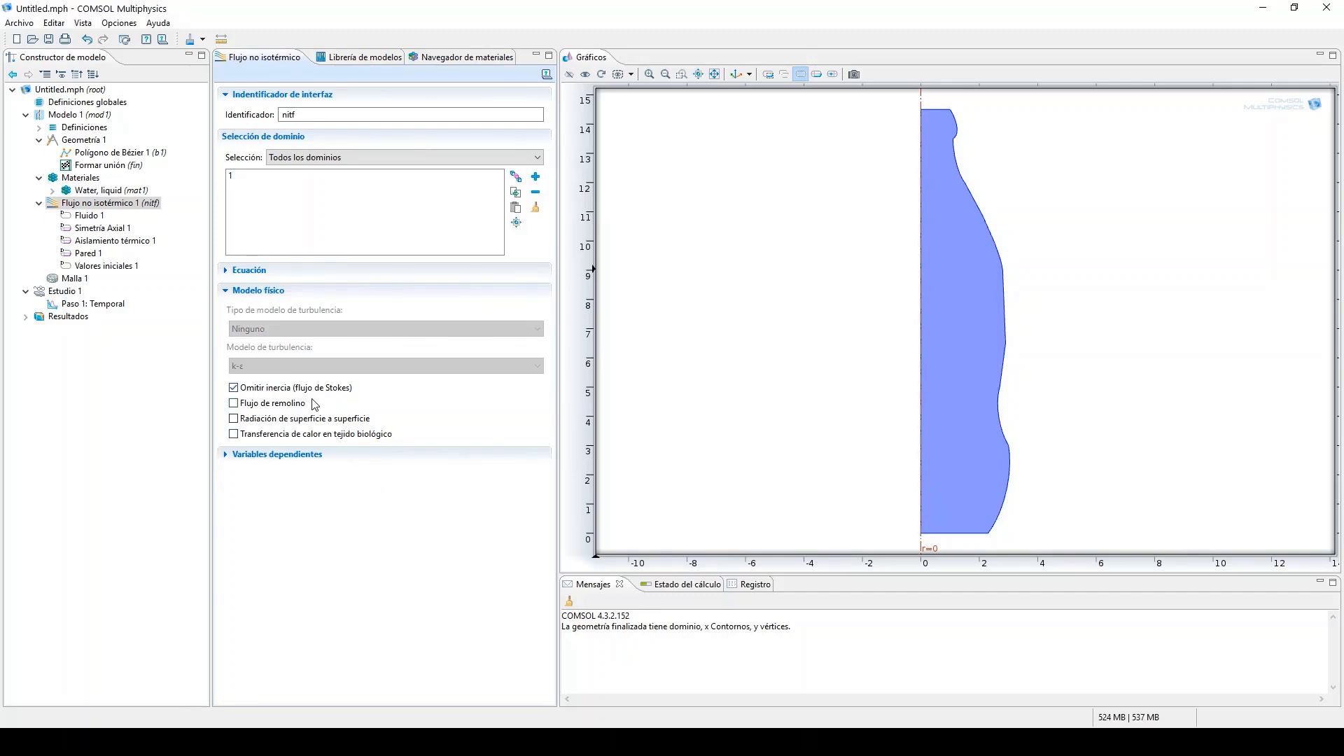
Step: Review the settings of the default fluid, axial symmetry, thermal insulation and wall nodes of the non-isothermal flow interface
left_click(79, 219)
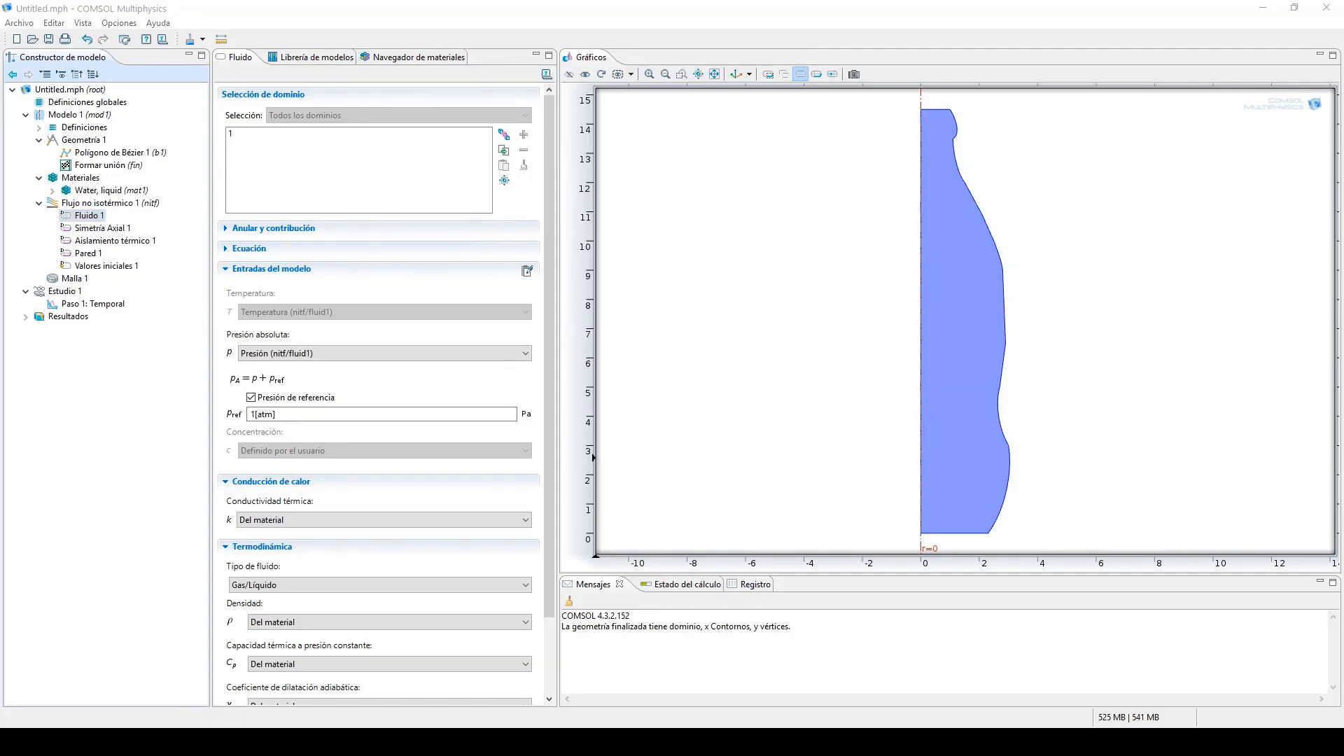
left_click_drag(549, 434, 552, 516)
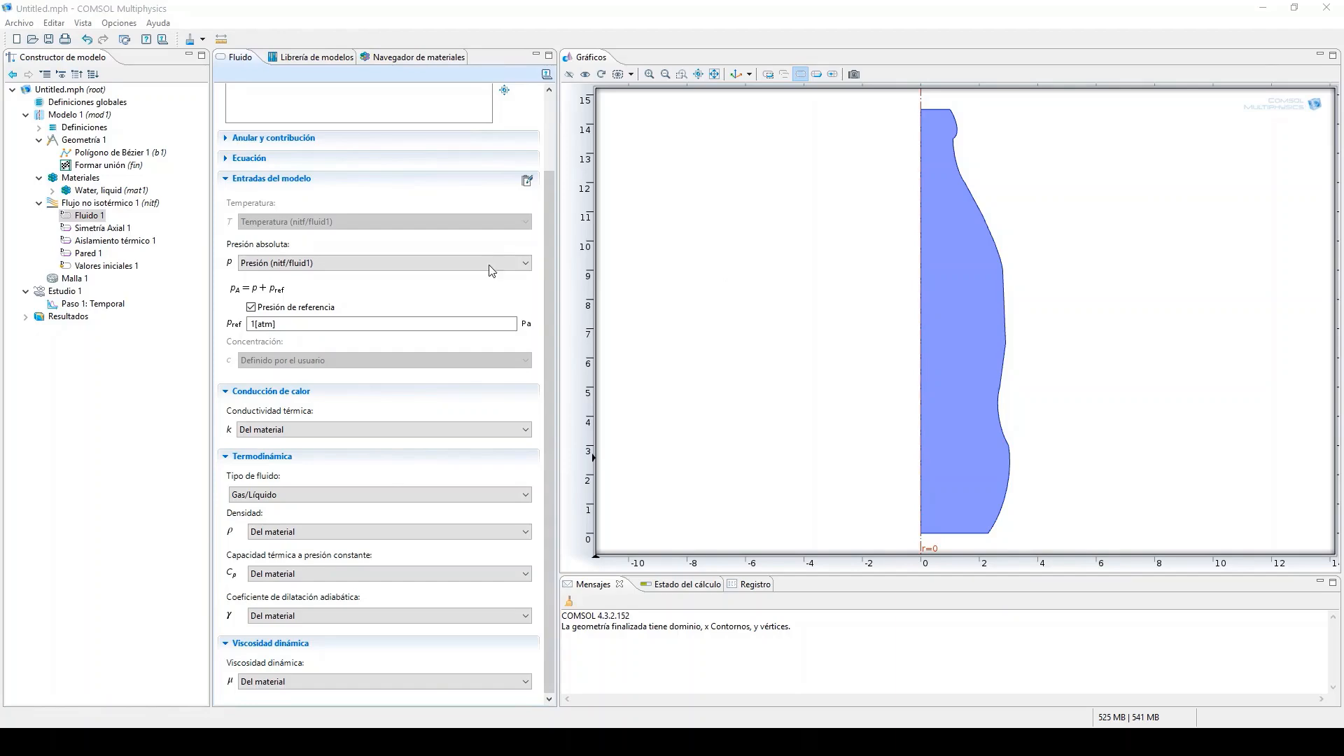
left_click(112, 231)
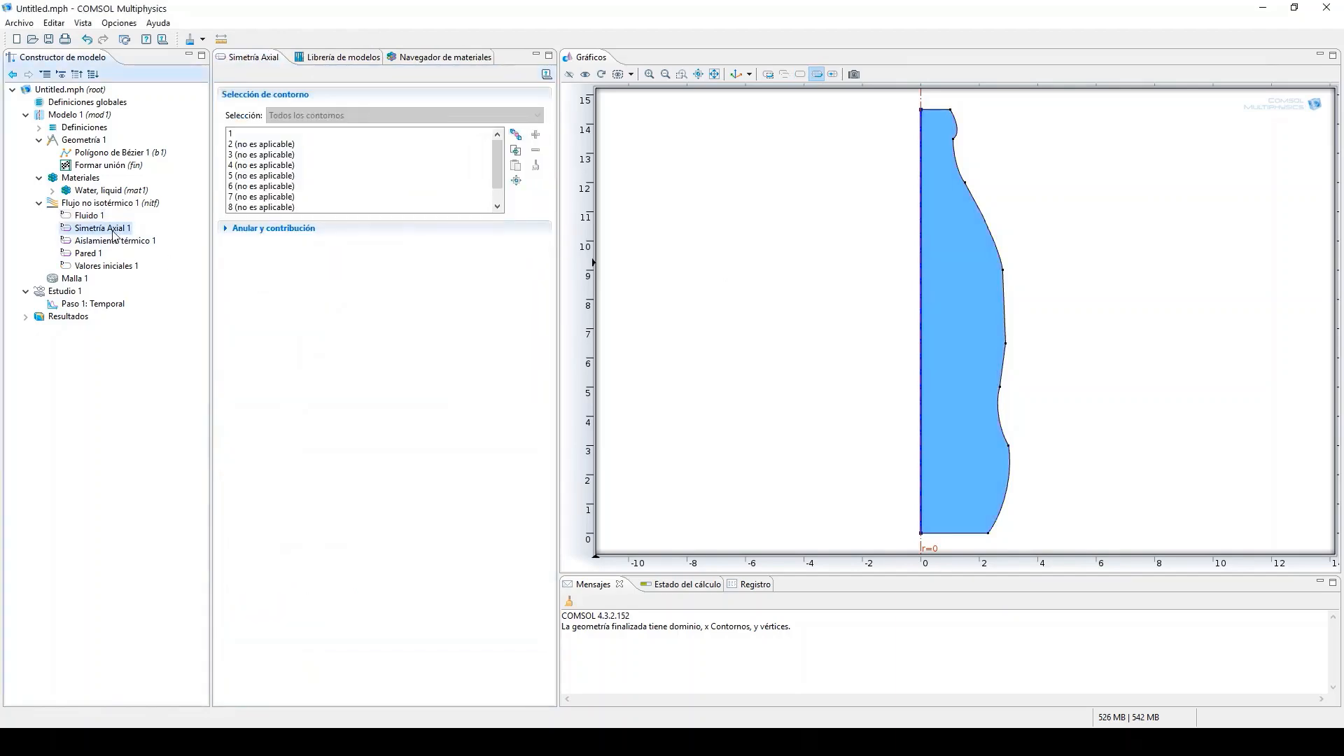
left_click(126, 240)
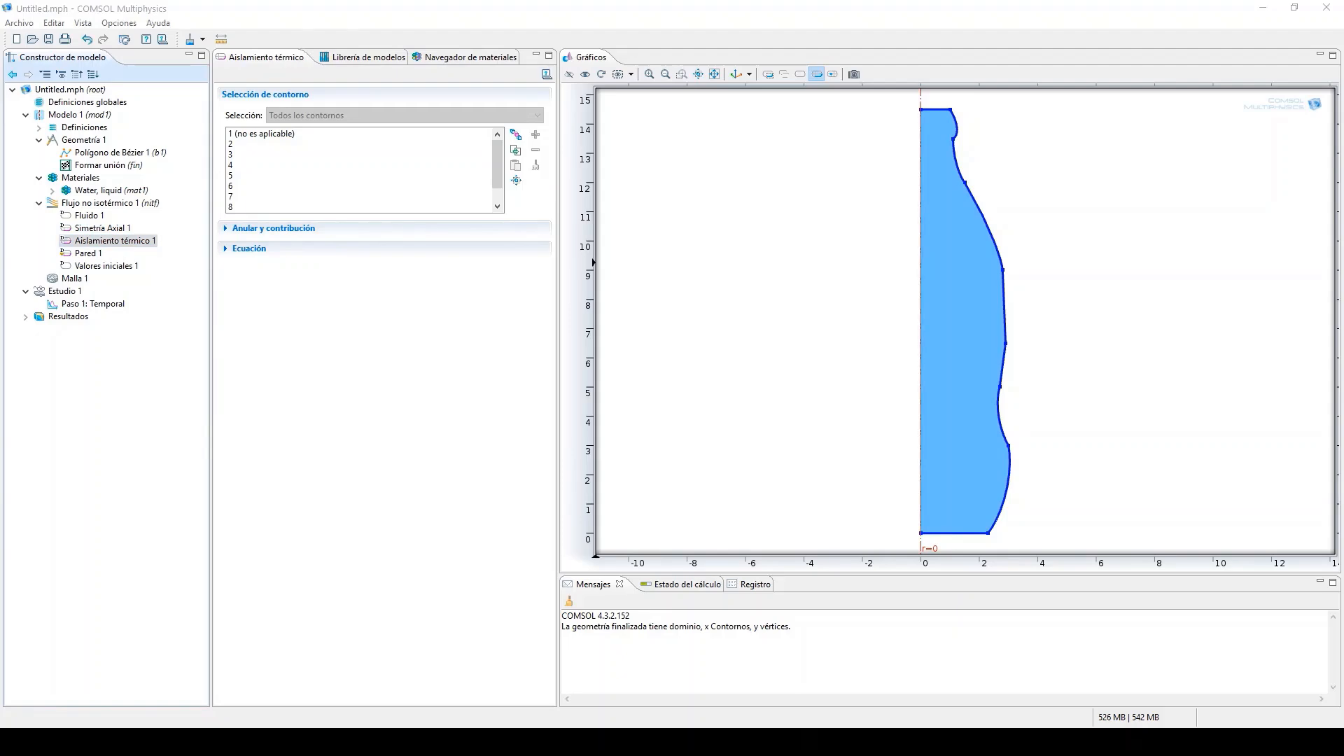
left_click(96, 254)
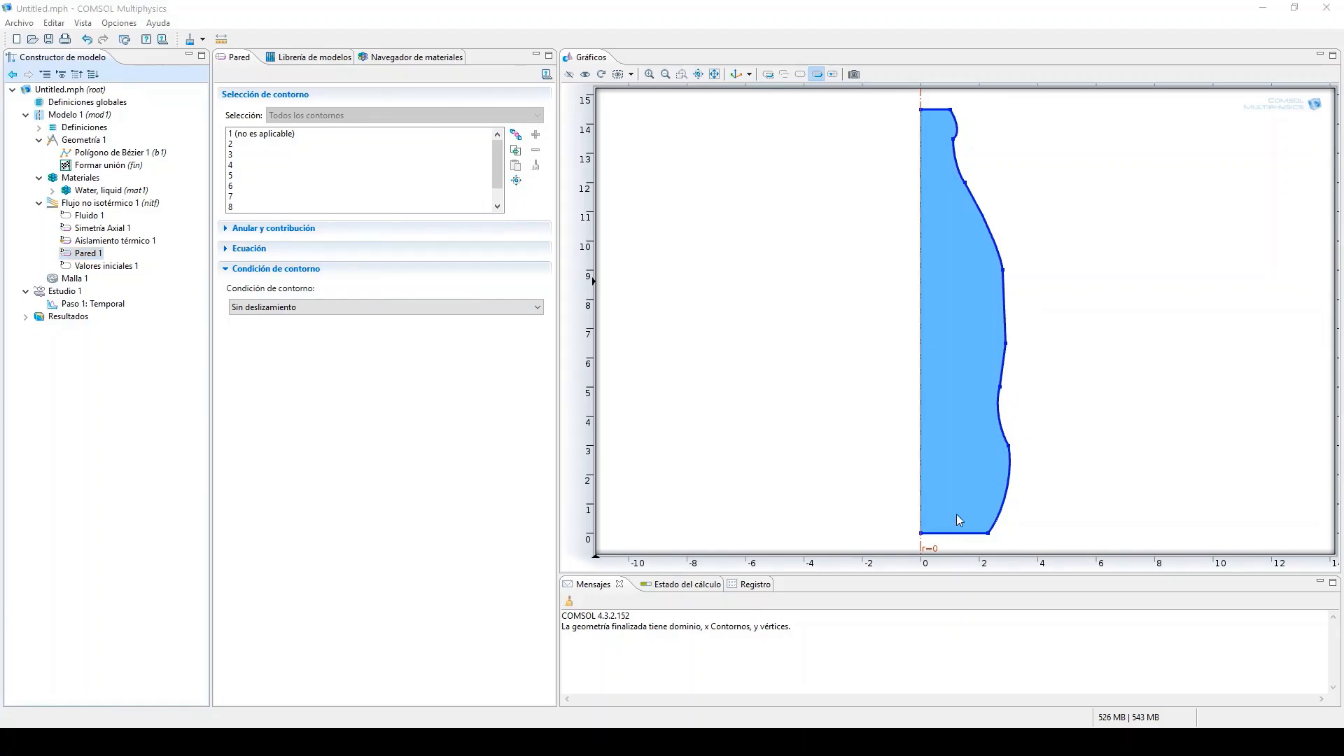
Step: Set the temperature in the initial values of the non-isothermal flow to 277.15[K]
left_click(90, 263)
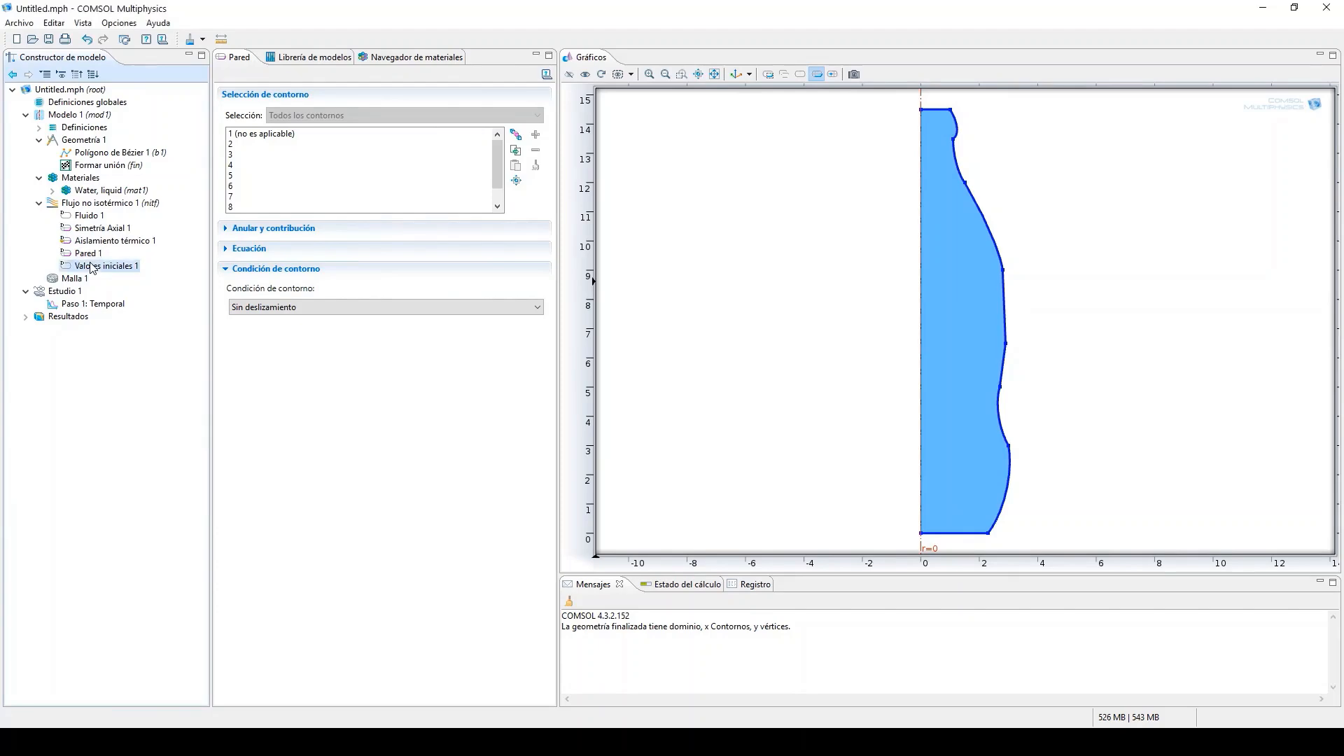
left_click(90, 266)
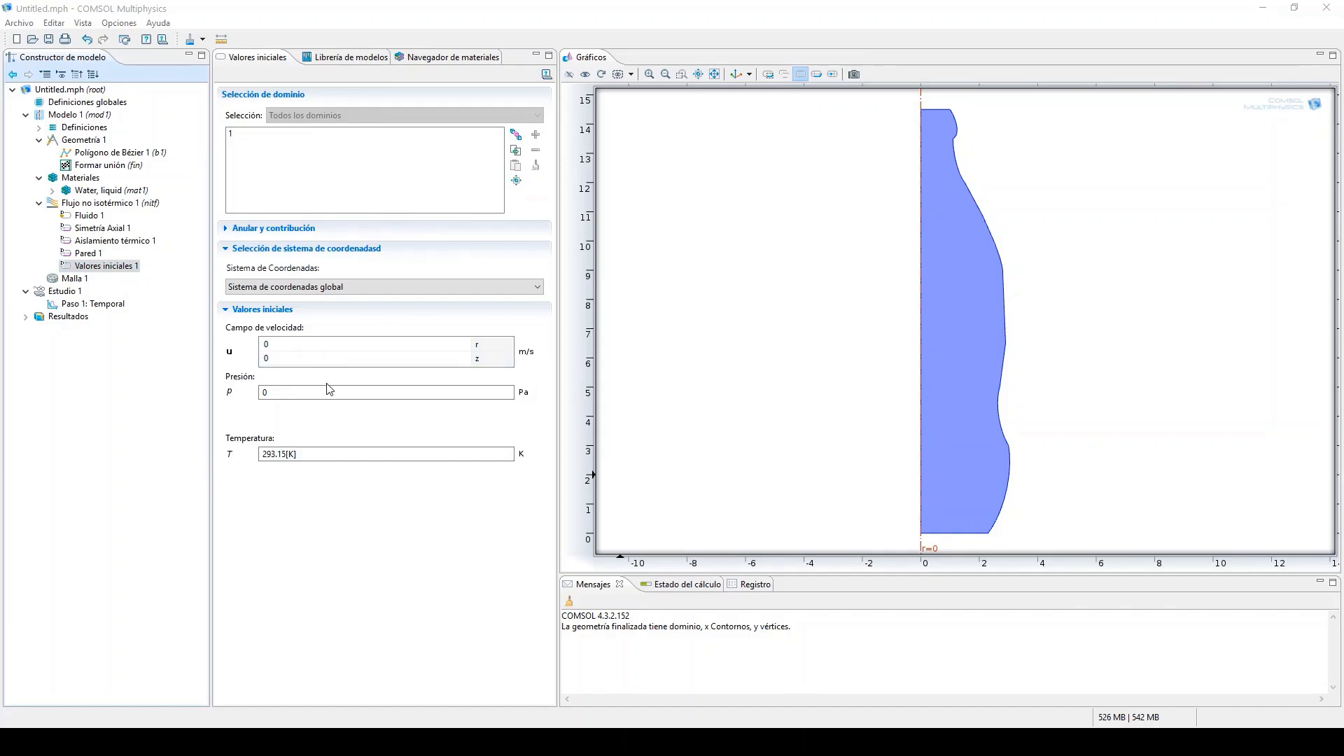
left_click(270, 454)
key("BackSpace")
key("BackSpace")
key("BackSpace")
type("277")
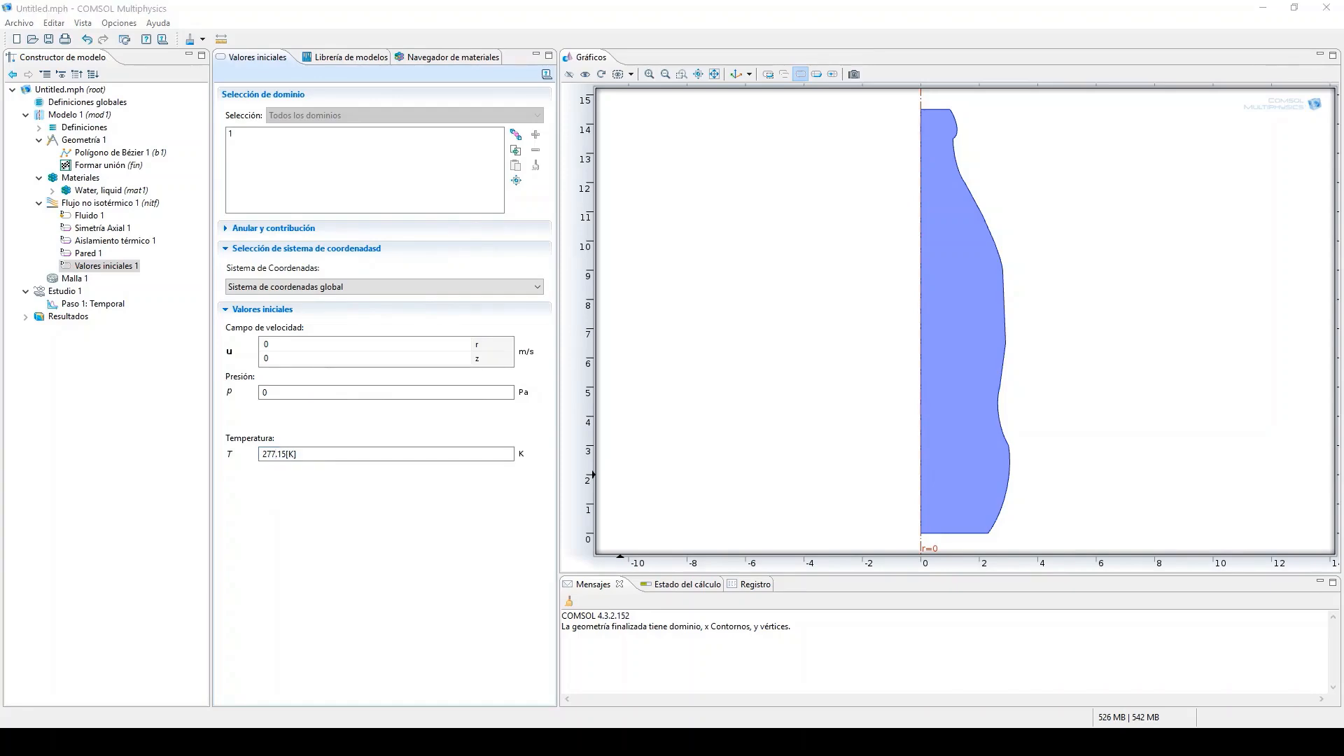
Step: Add a heat transfer Temperature boundary condition to the non-isothermal flow and apply it to all boundaries except boundary 1
right_click(84, 203)
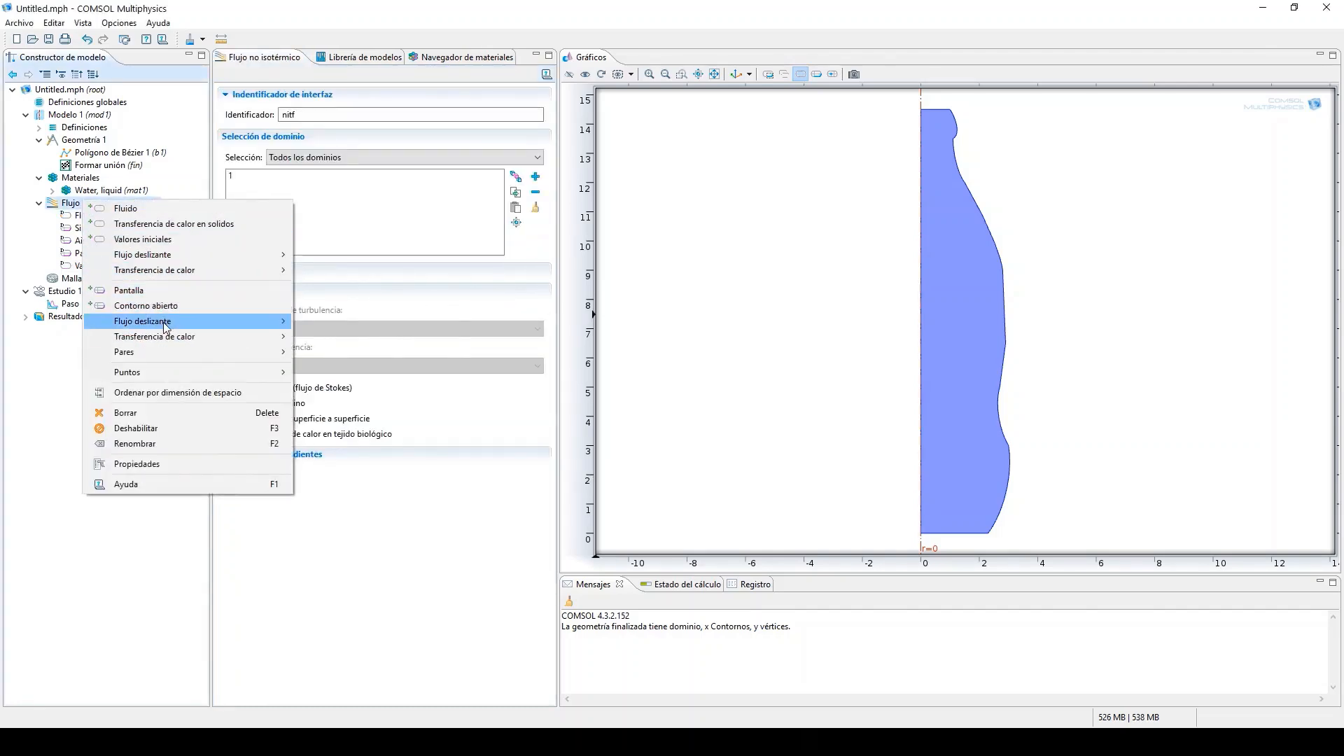
mouse_move(169, 338)
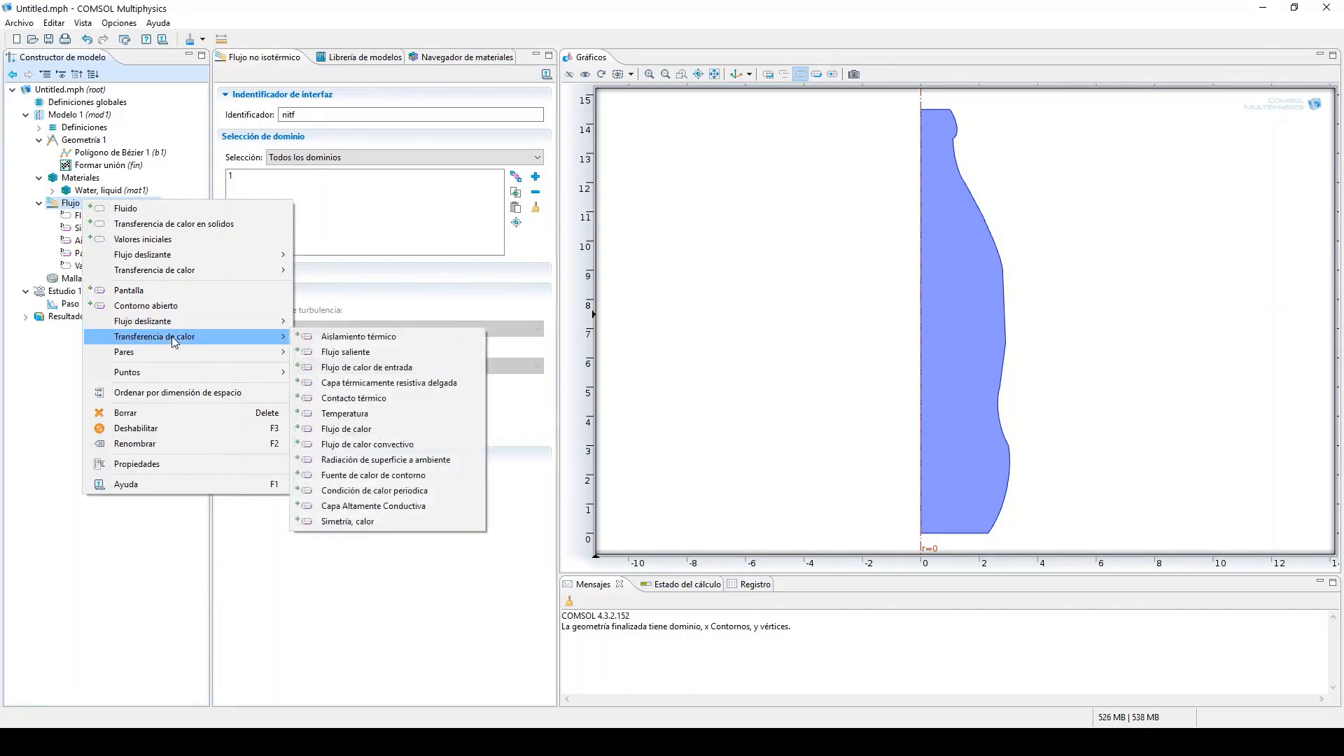
left_click(337, 414)
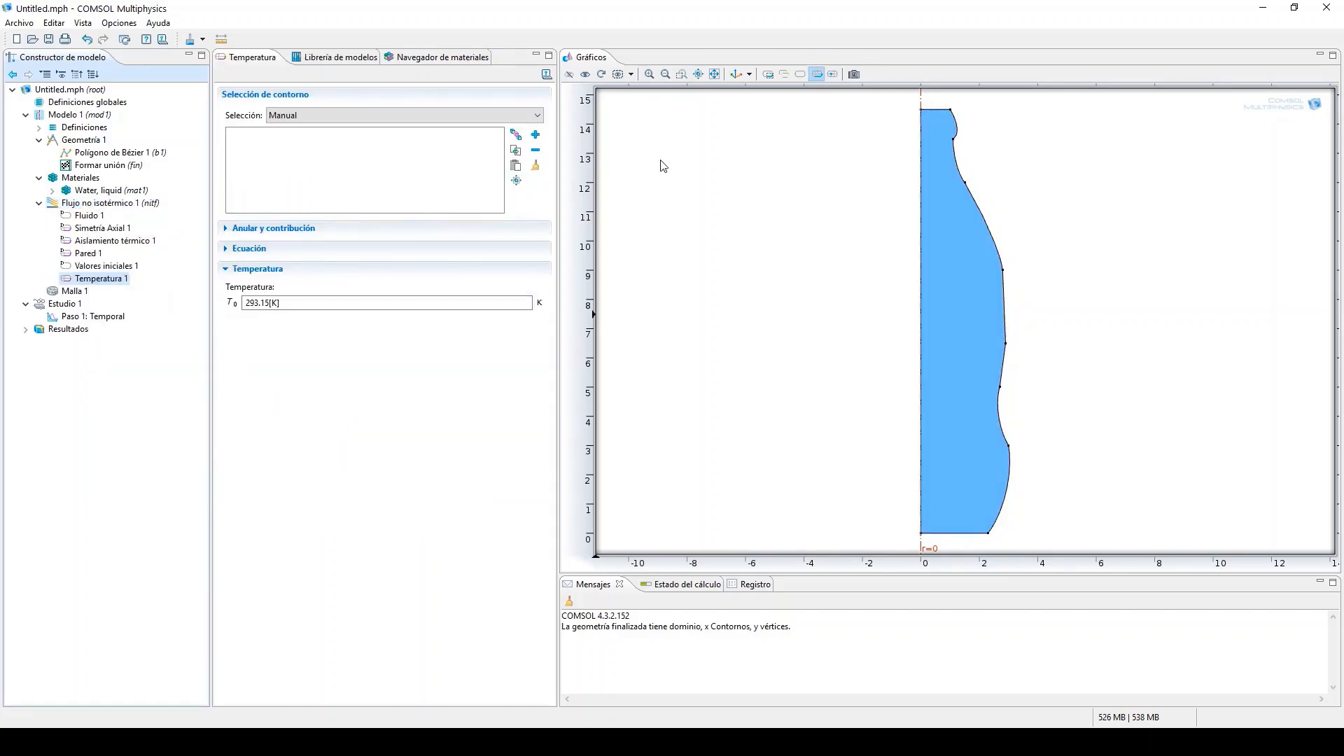
left_click(496, 116)
left_click(405, 145)
left_click(266, 136)
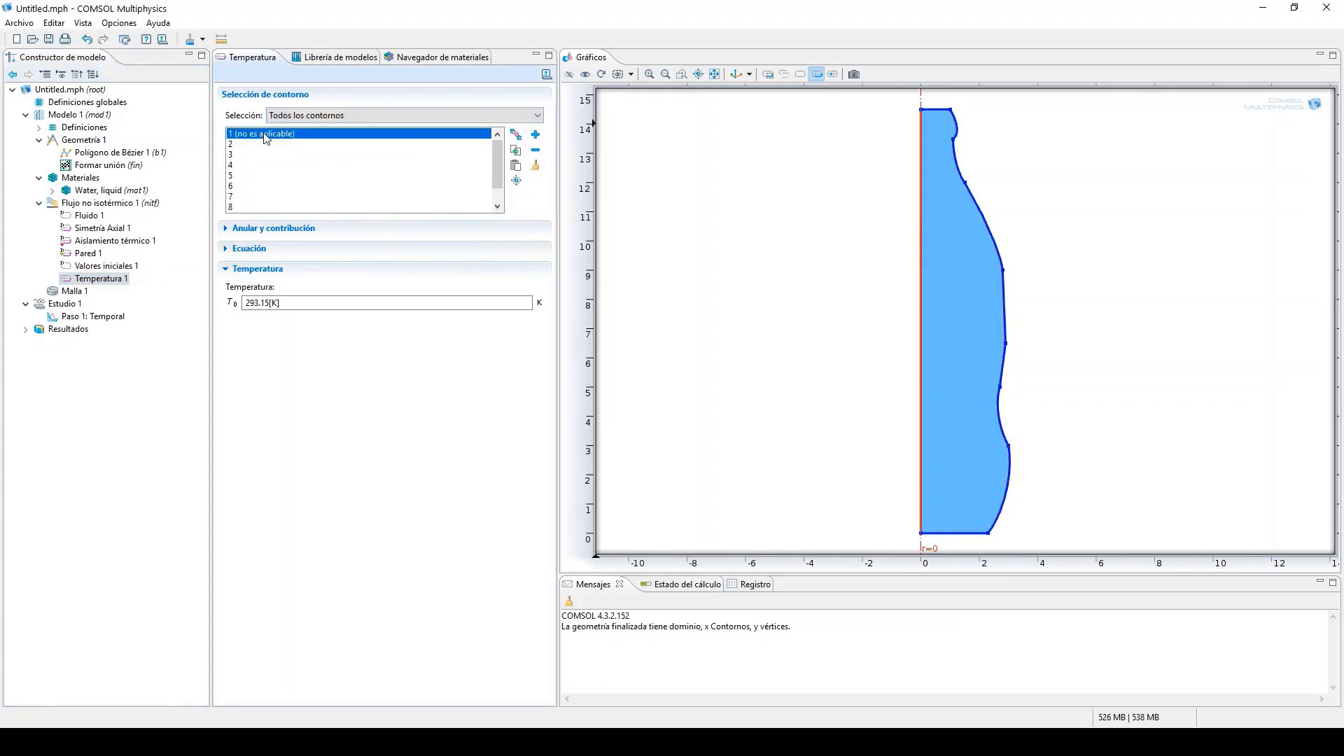
left_click(536, 151)
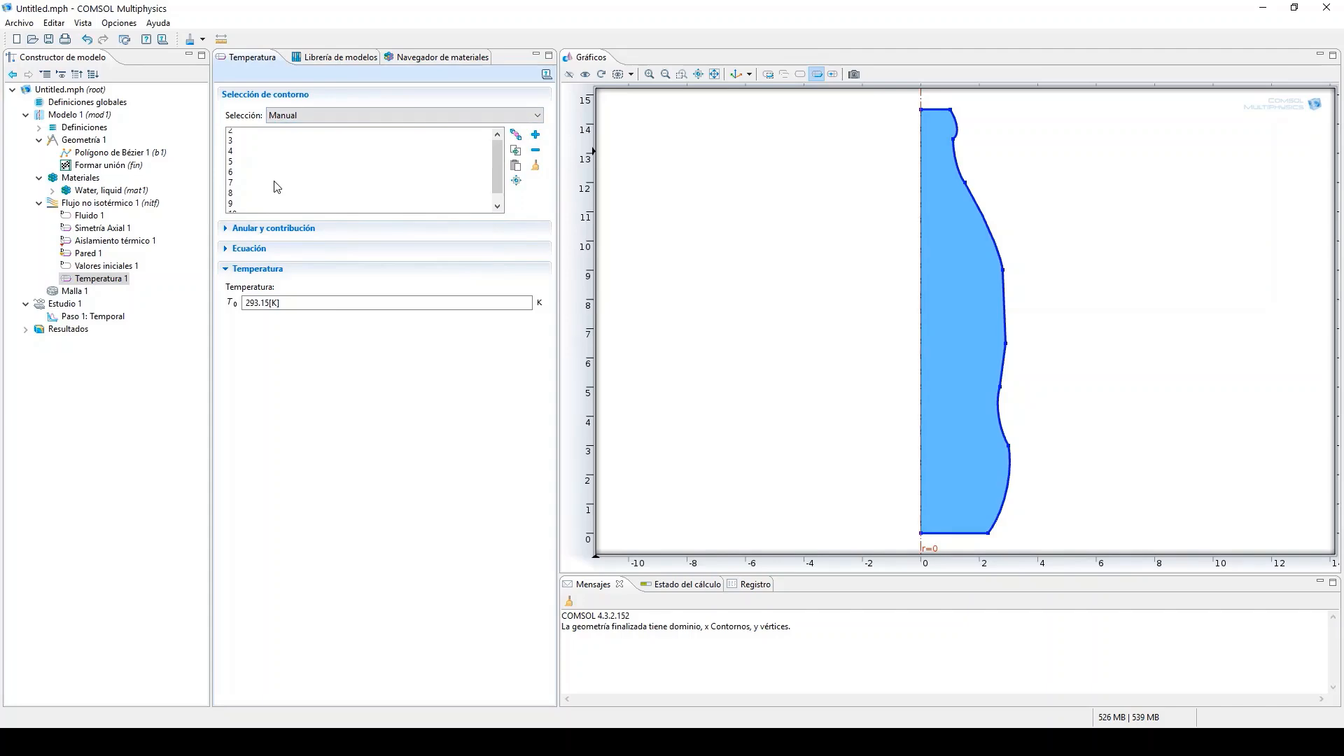
Step: Create a selection named BOTELLA from the temperature condition's boundaries and inspect it under the model definitions
left_click(513, 138)
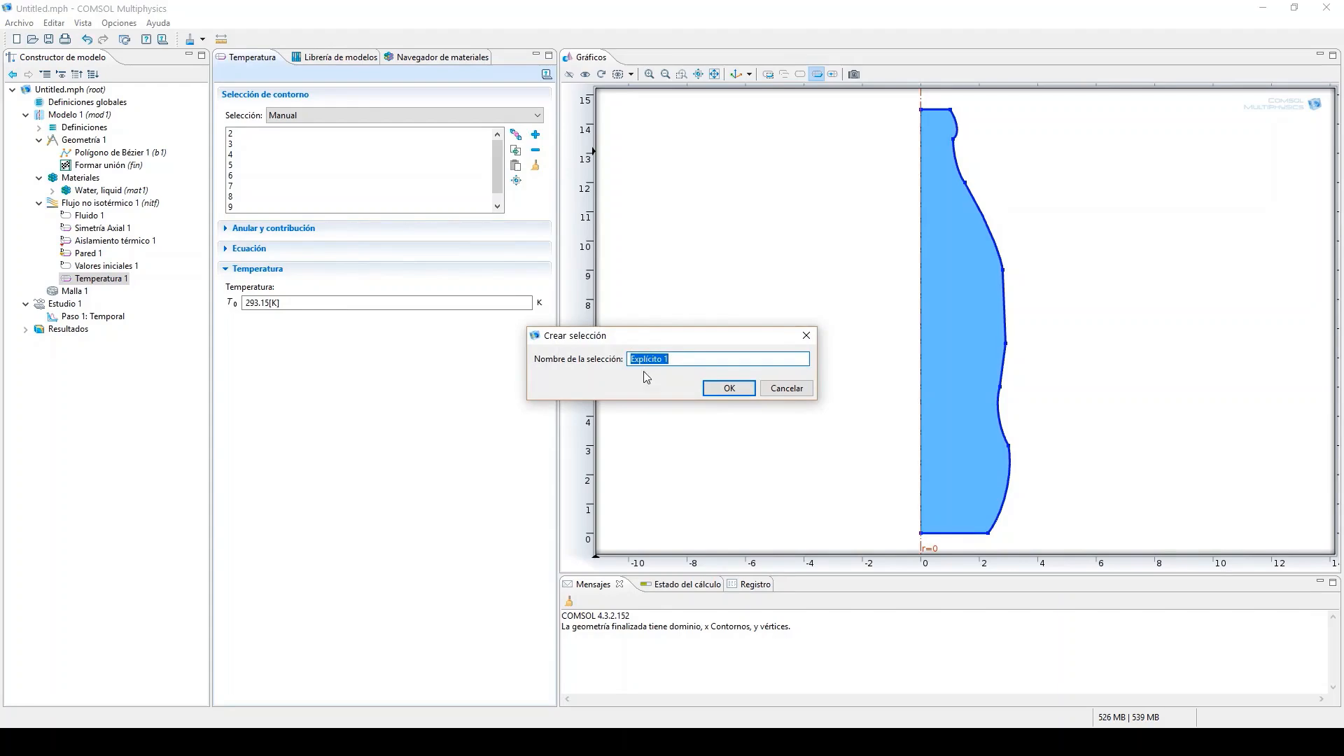
type("BOTELLA")
left_click(744, 388)
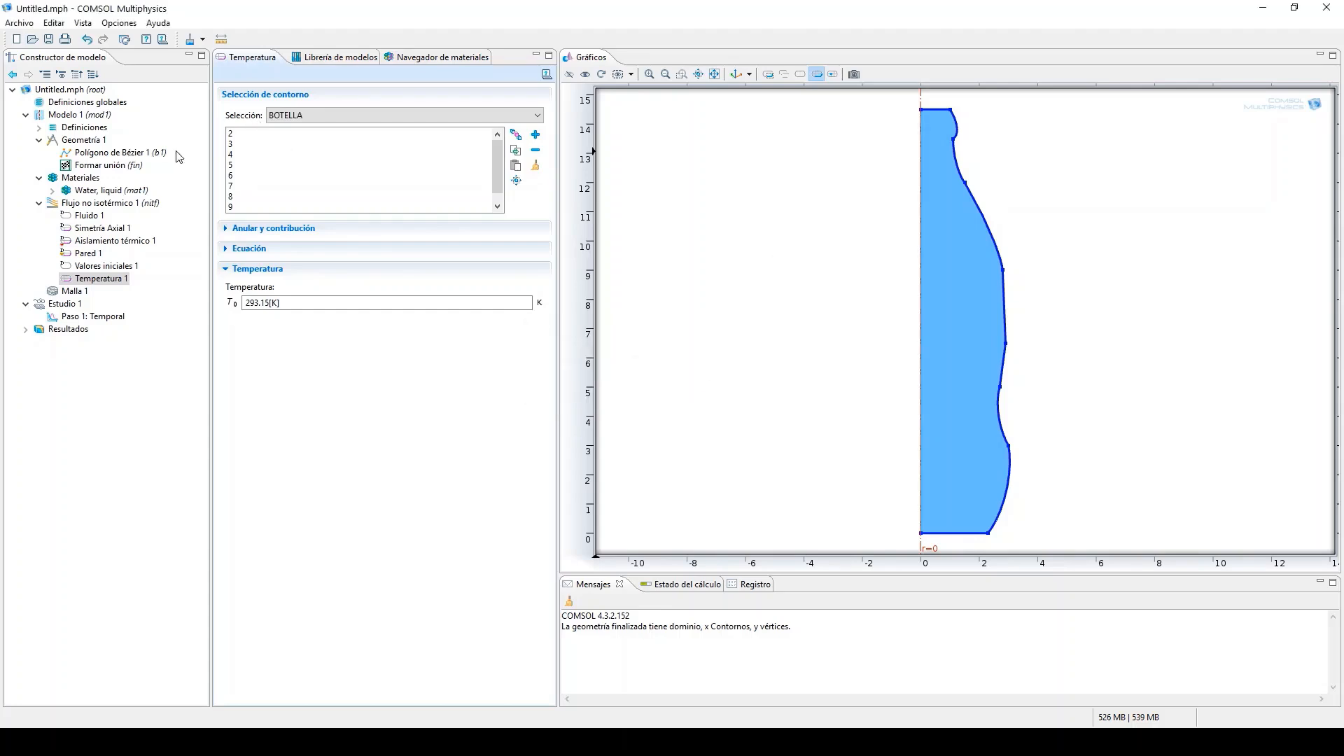
left_click(40, 128)
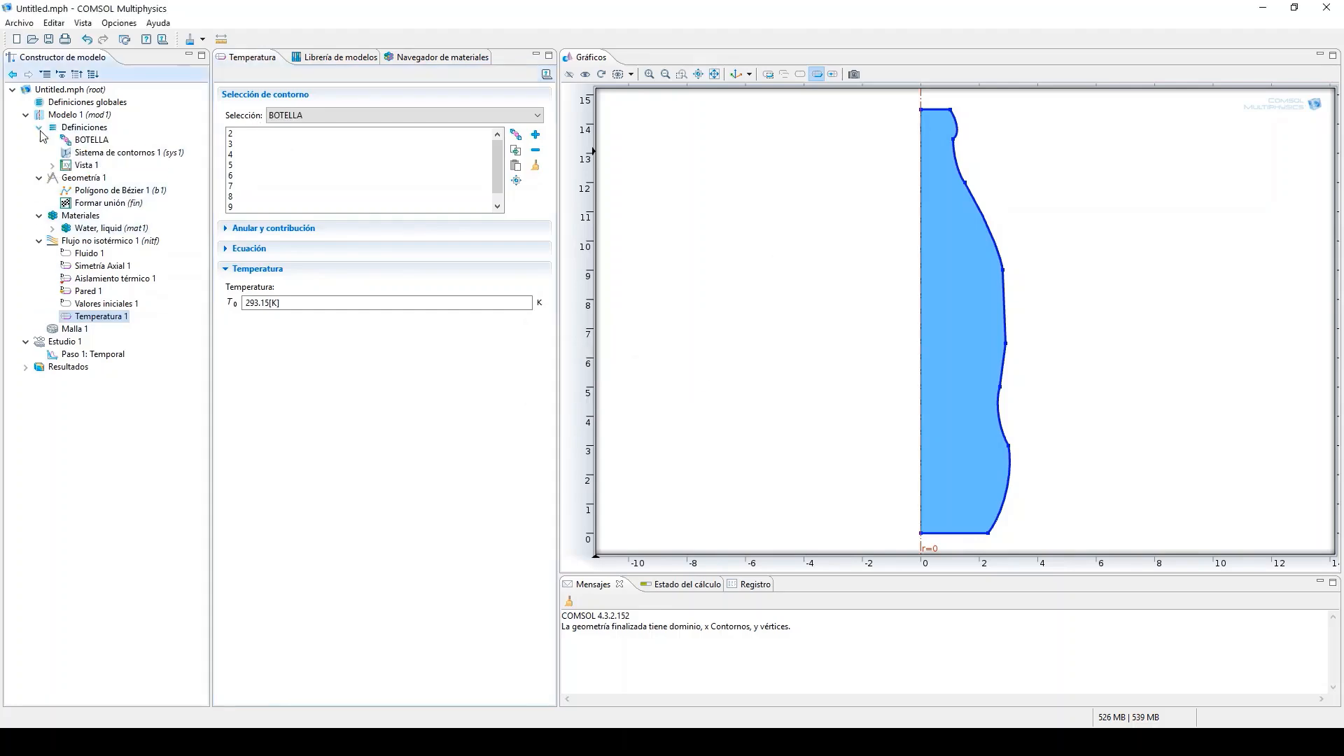
left_click(91, 139)
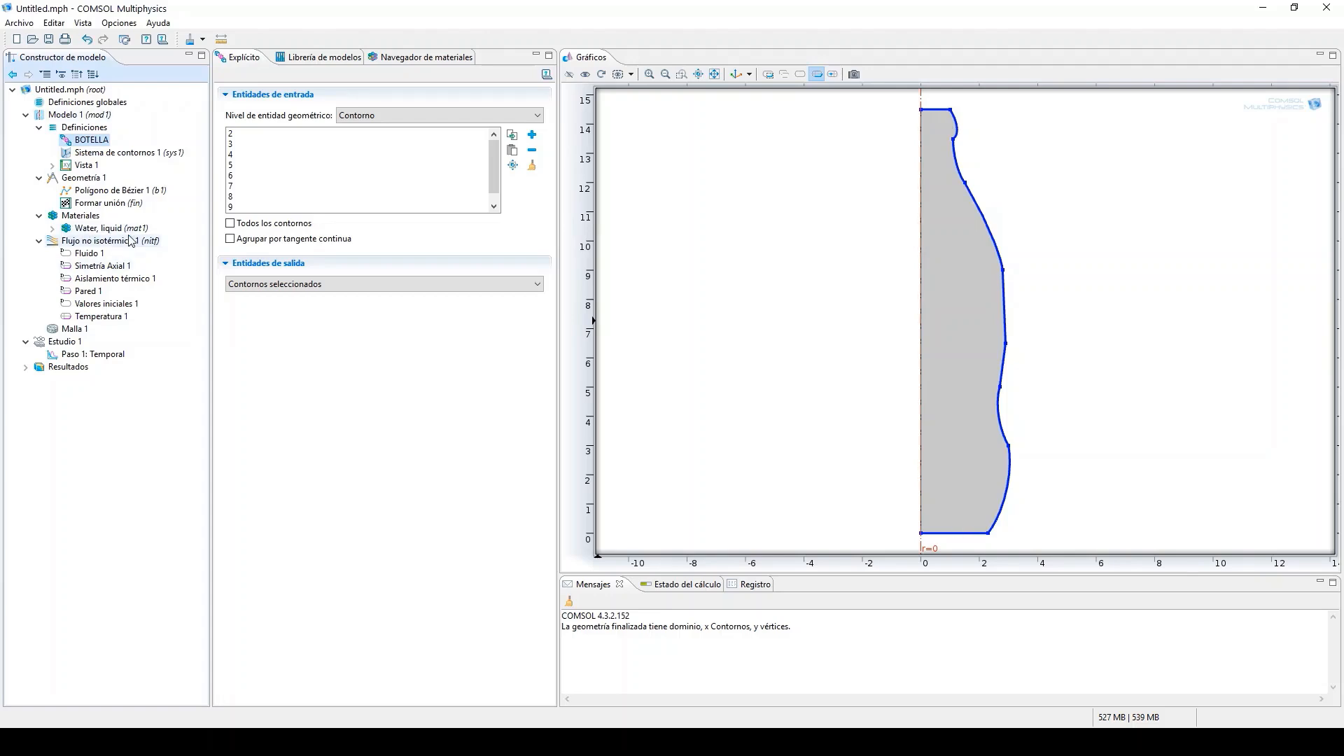
Step: Set the temperature of the boundary condition on the BOTELLA selection to 373.15[K]
left_click(99, 317)
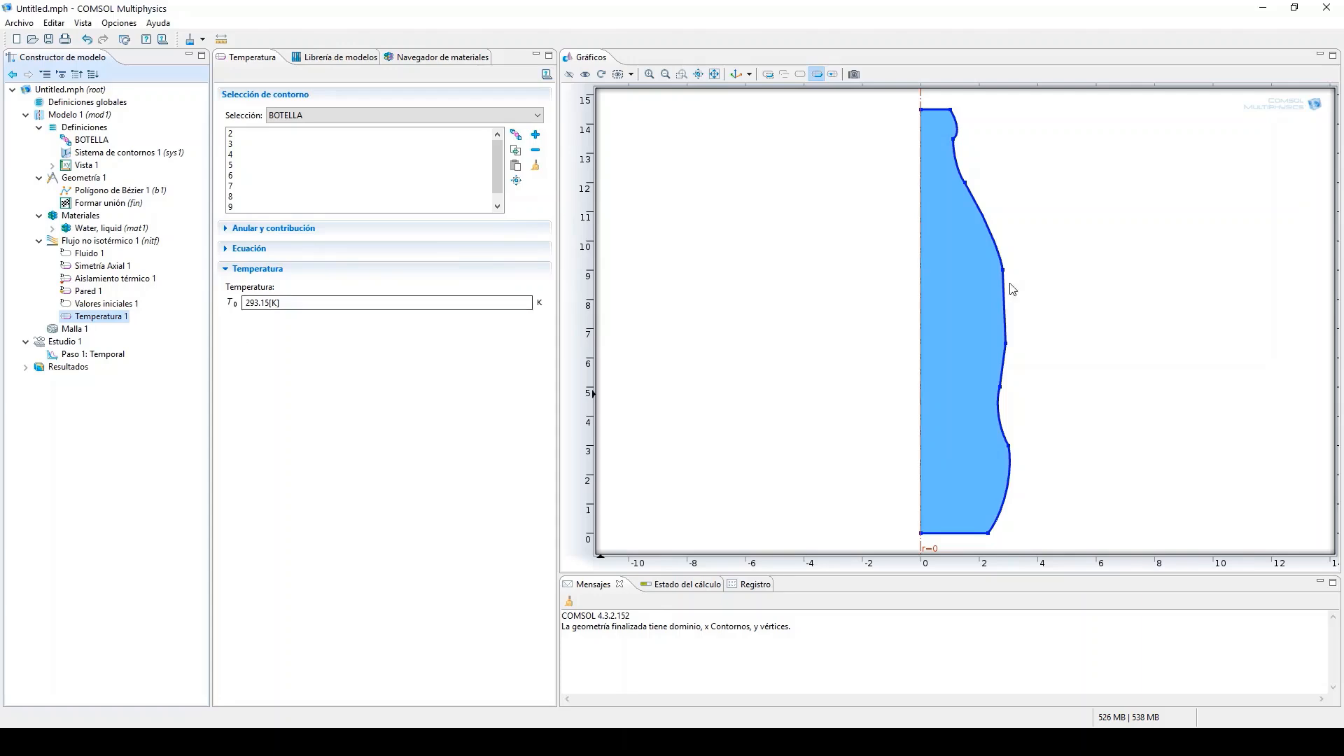
left_click(252, 304)
key("BackSpace")
key("BackSpace")
type("37")
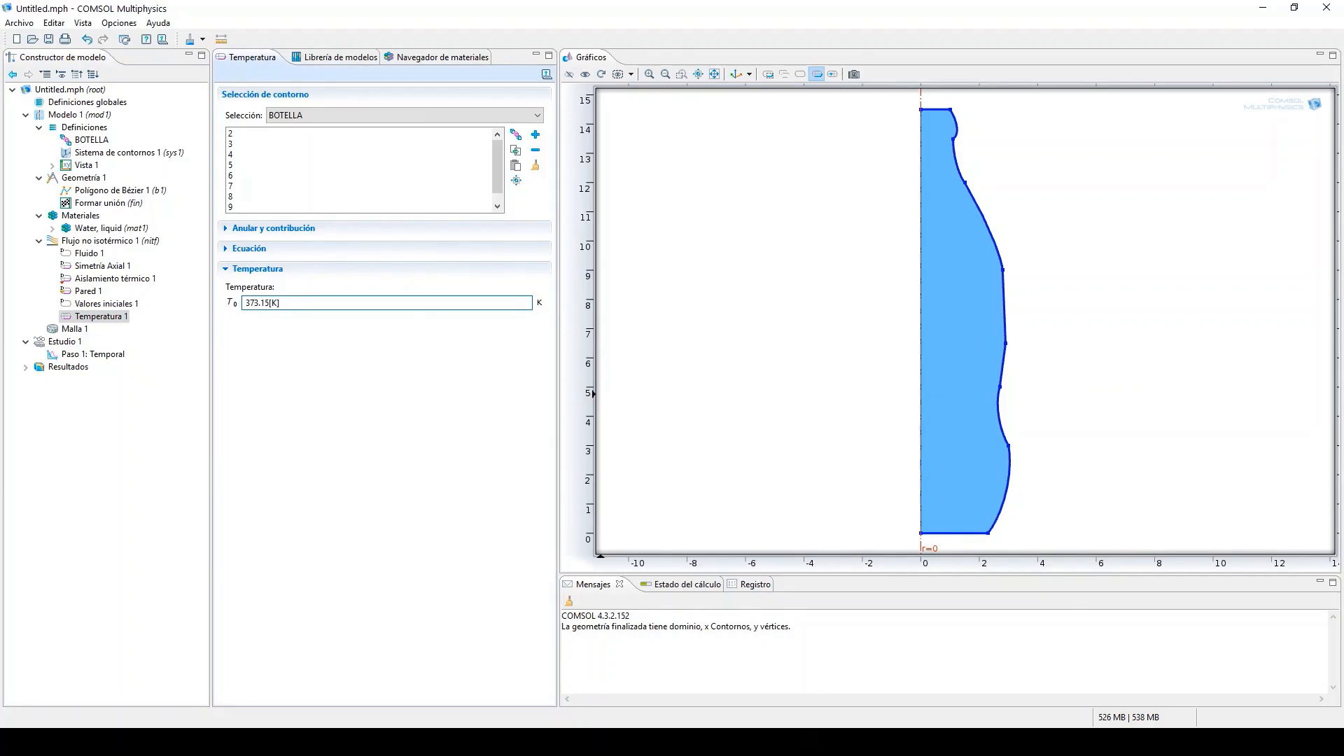
Step: Add a volume force to the non-isothermal flow interface and assign it to domain 1
right_click(116, 242)
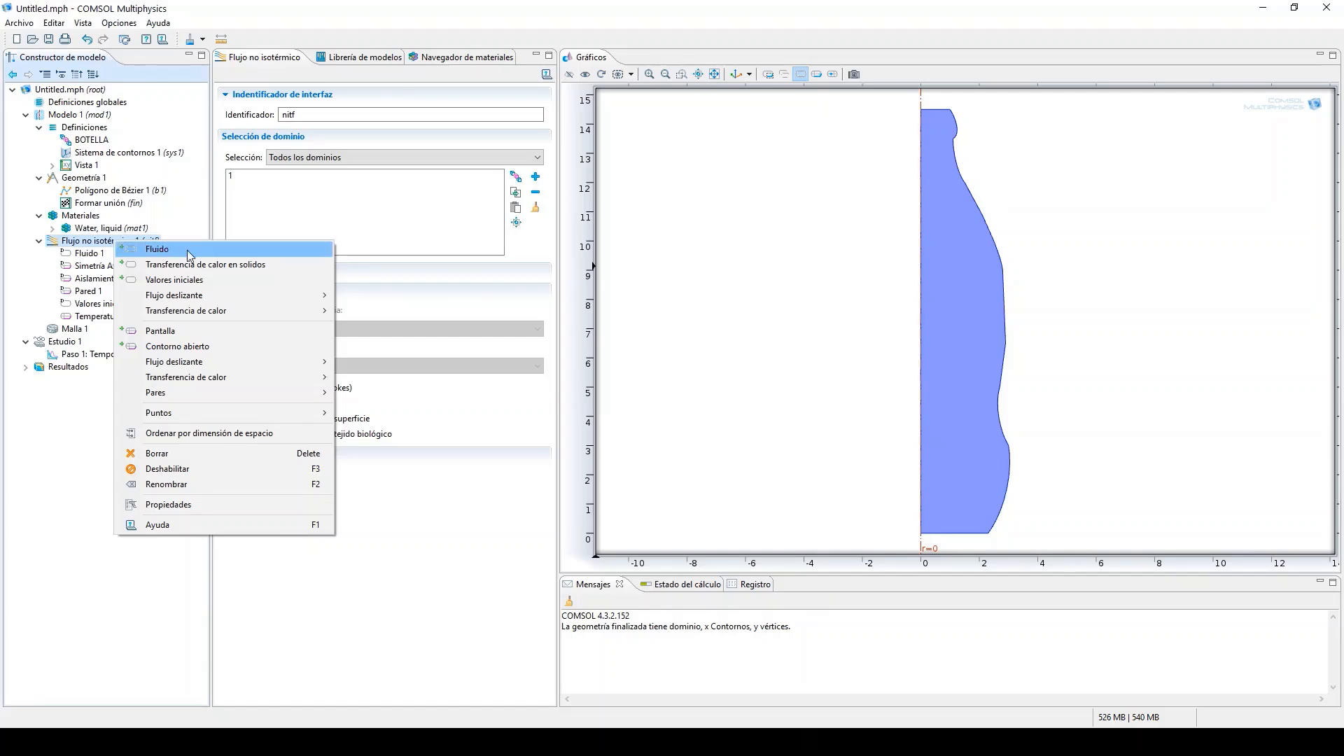
mouse_move(175, 294)
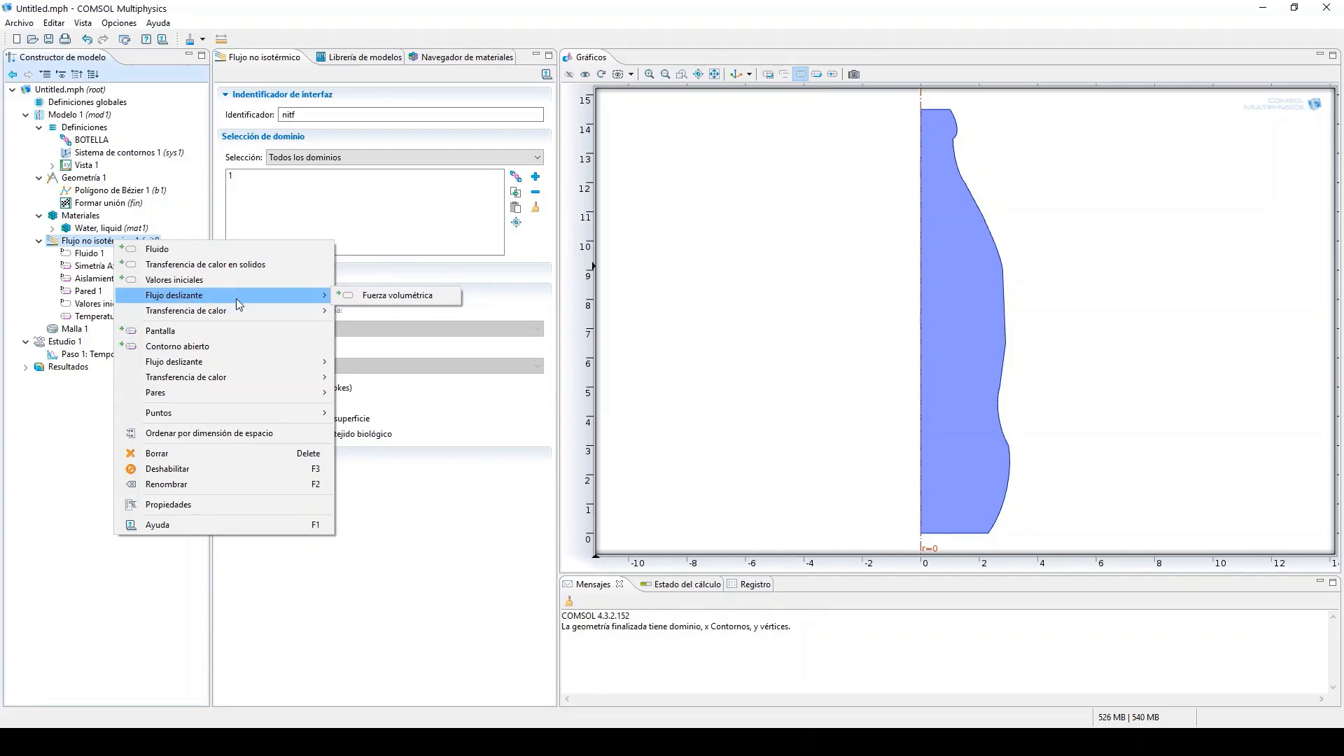
left_click(341, 297)
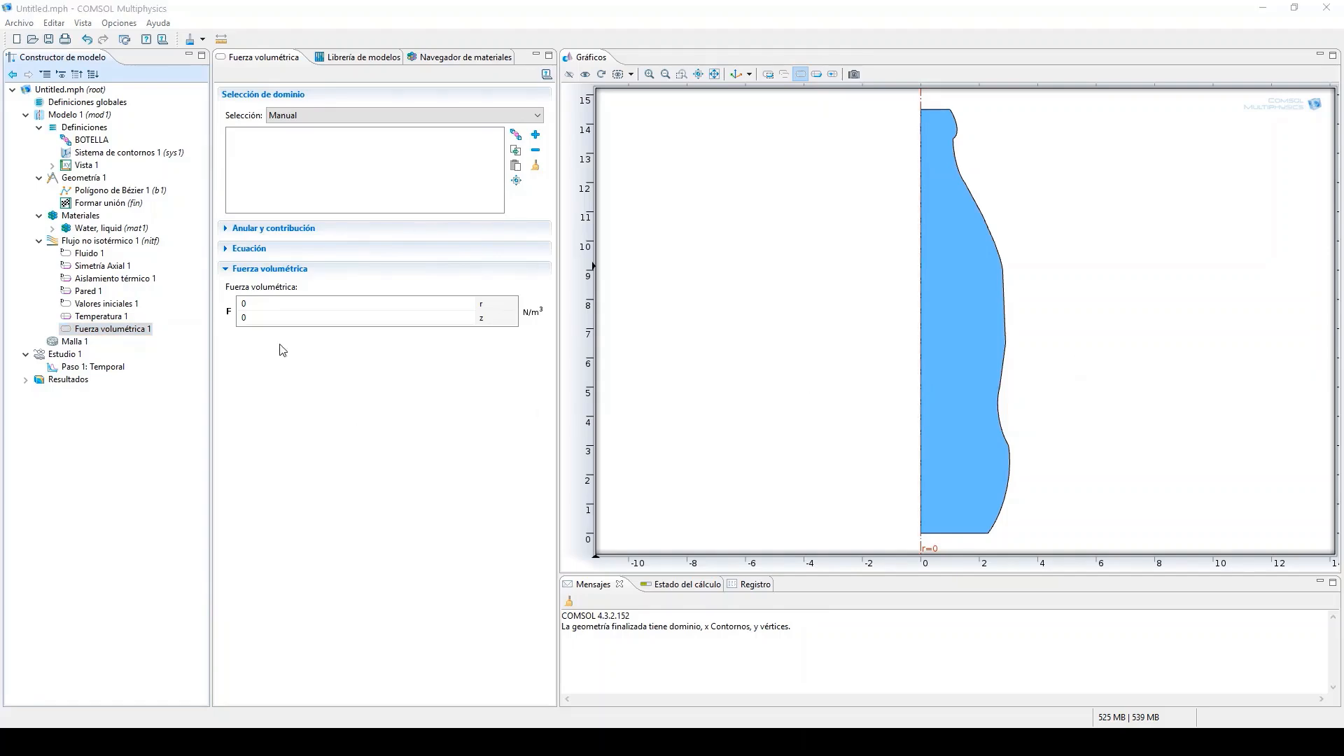
left_click(990, 301)
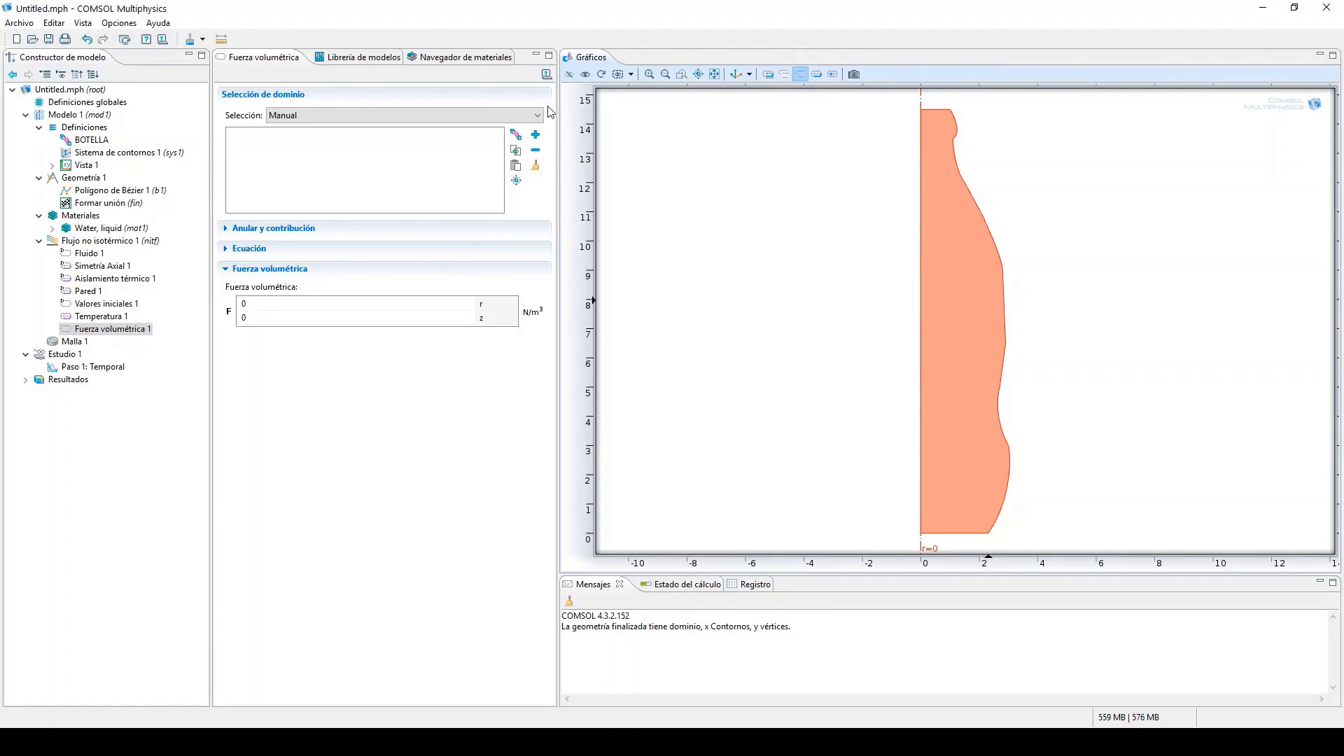
left_click(534, 135)
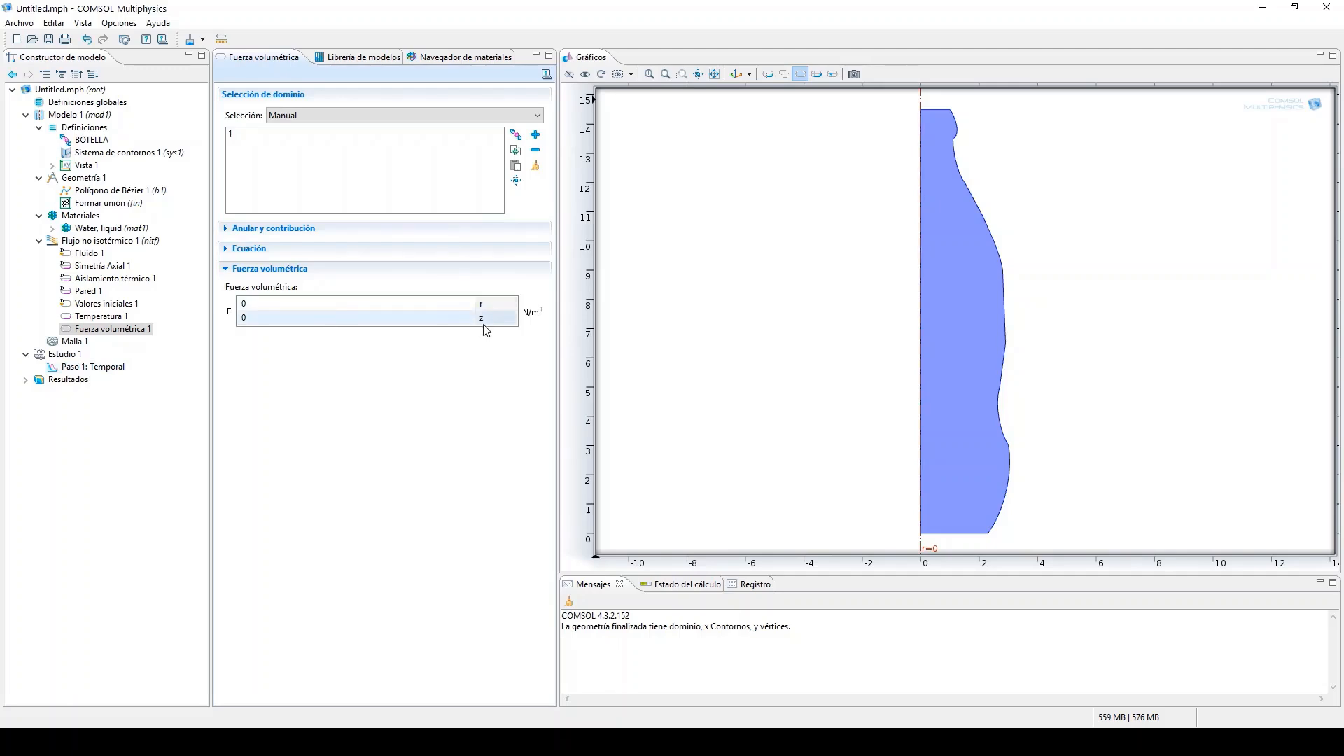
Step: Set the z component of the volume force to 9.81[m/s^2]*nitf.rho*(T-373.13[K])*0.000001[1/K]
key("alt+Tab")
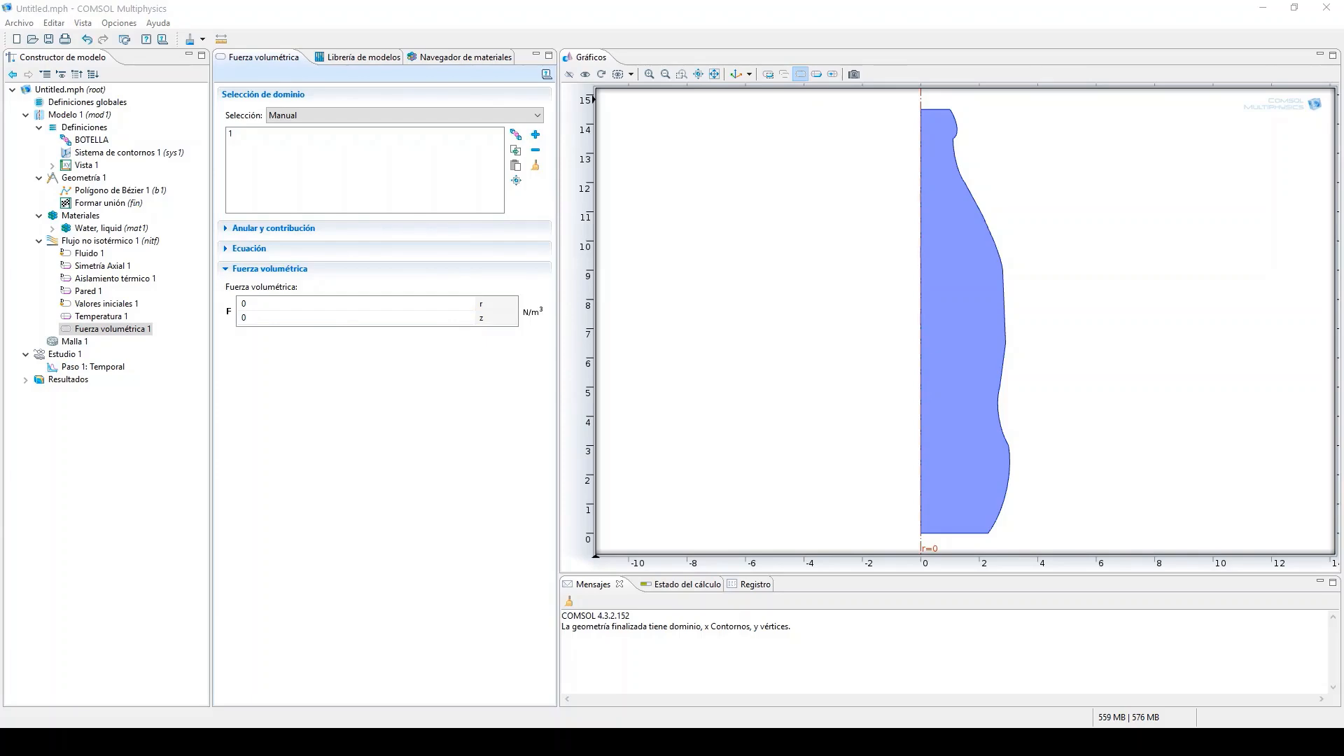
double_click(271, 320)
type("9.81[m/s^2]*nitf.rho*(T-373.13[K])*0.000001[1/K]")
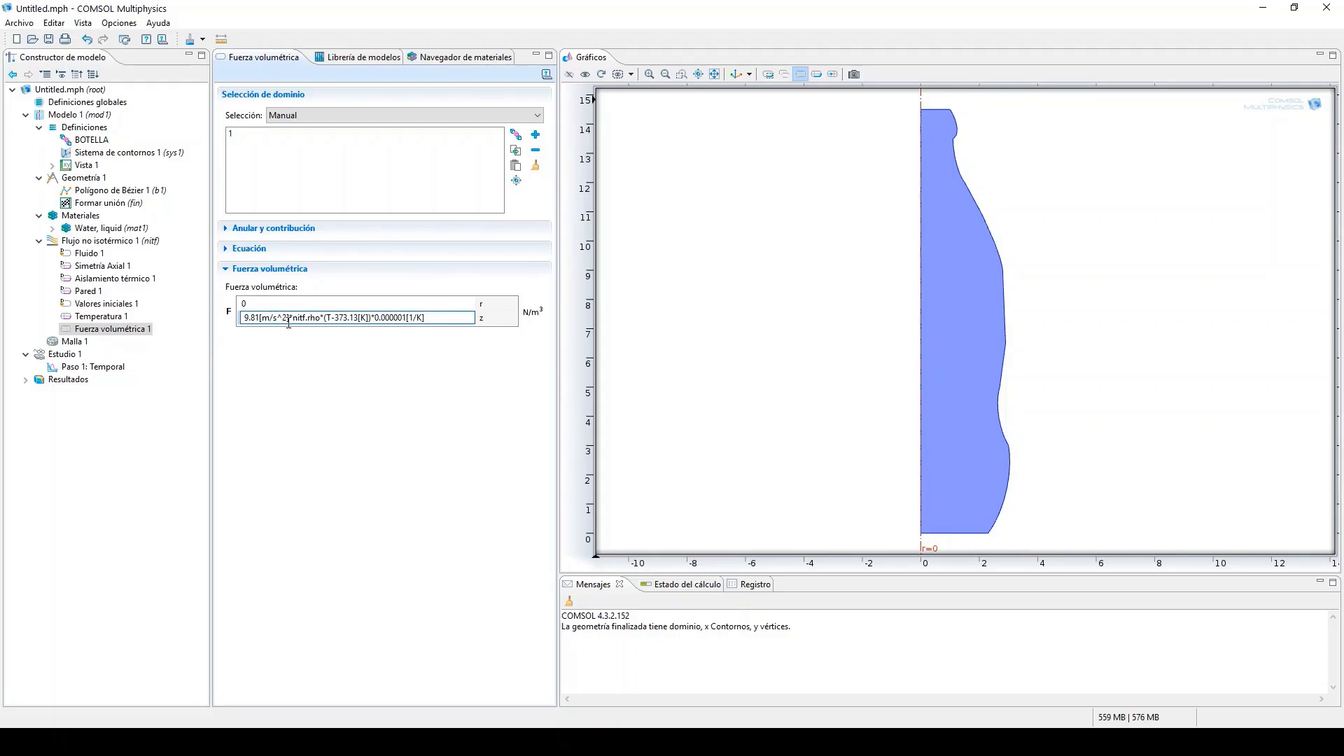
left_click_drag(290, 318, 321, 318)
left_click_drag(427, 318, 377, 318)
left_click_drag(471, 317, 241, 326)
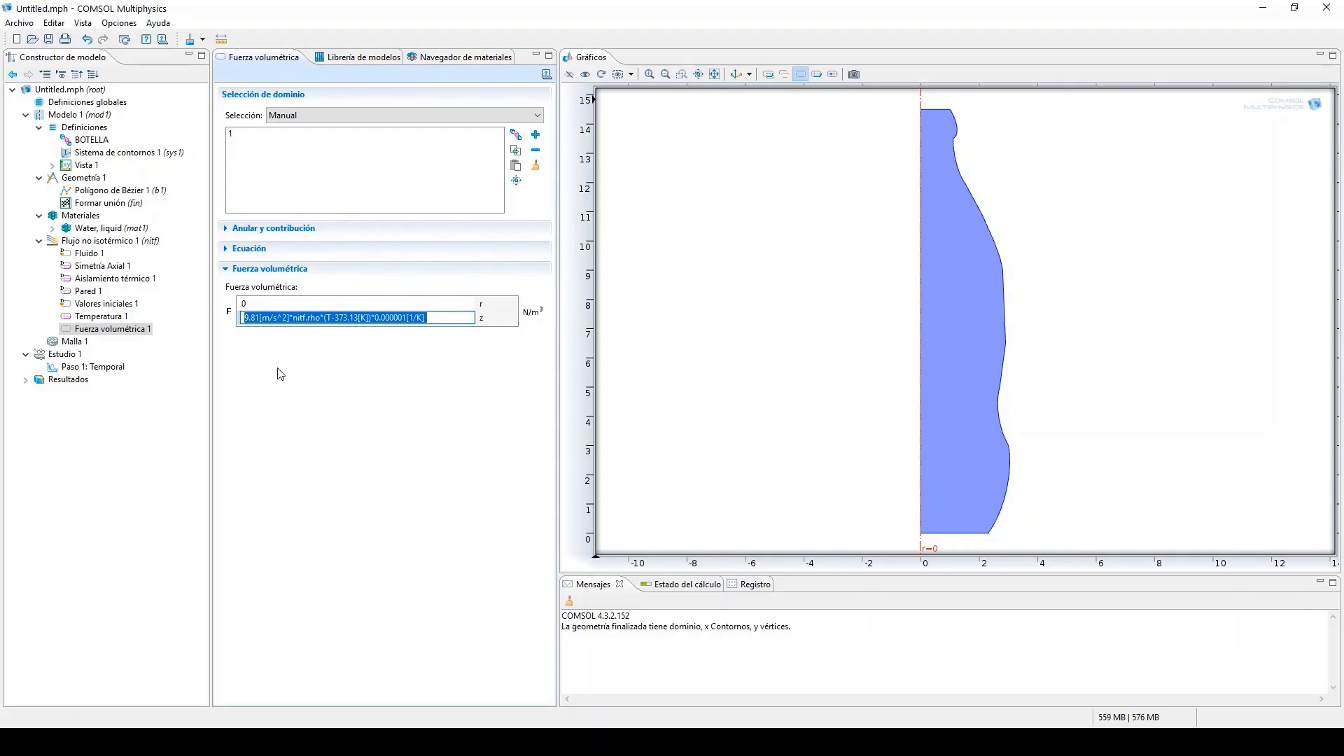
key("alt+Tab")
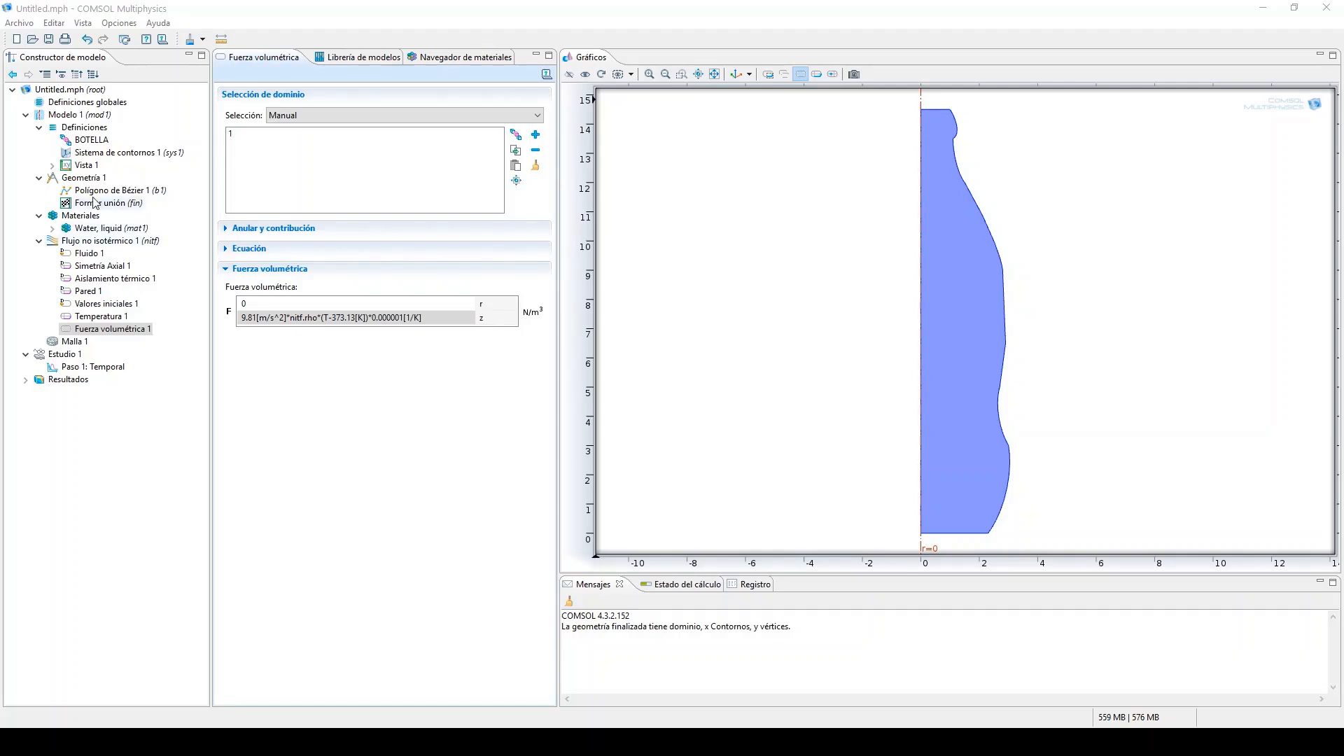
Step: Add a pressure point constraint to the non-isothermal flow and assign it to point 5 on the bottle's neck at z = 12 cm
right_click(103, 245)
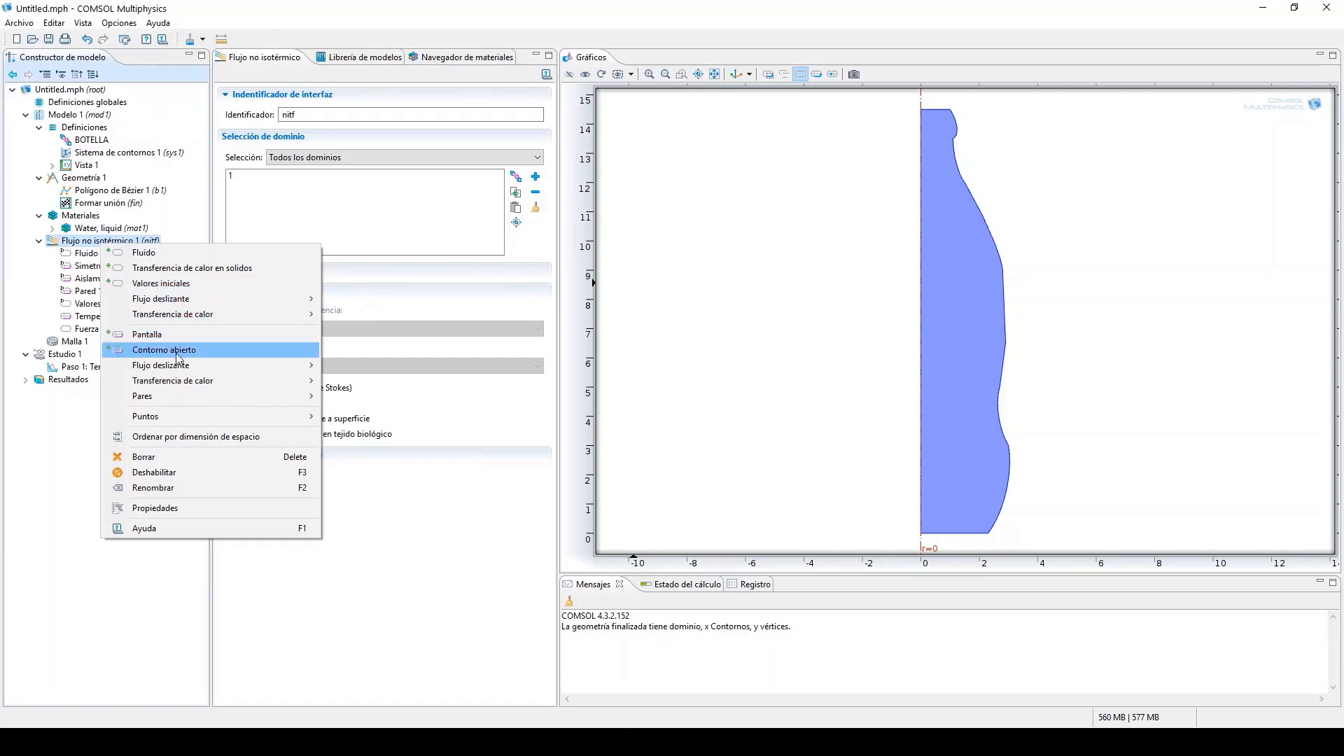
mouse_move(181, 370)
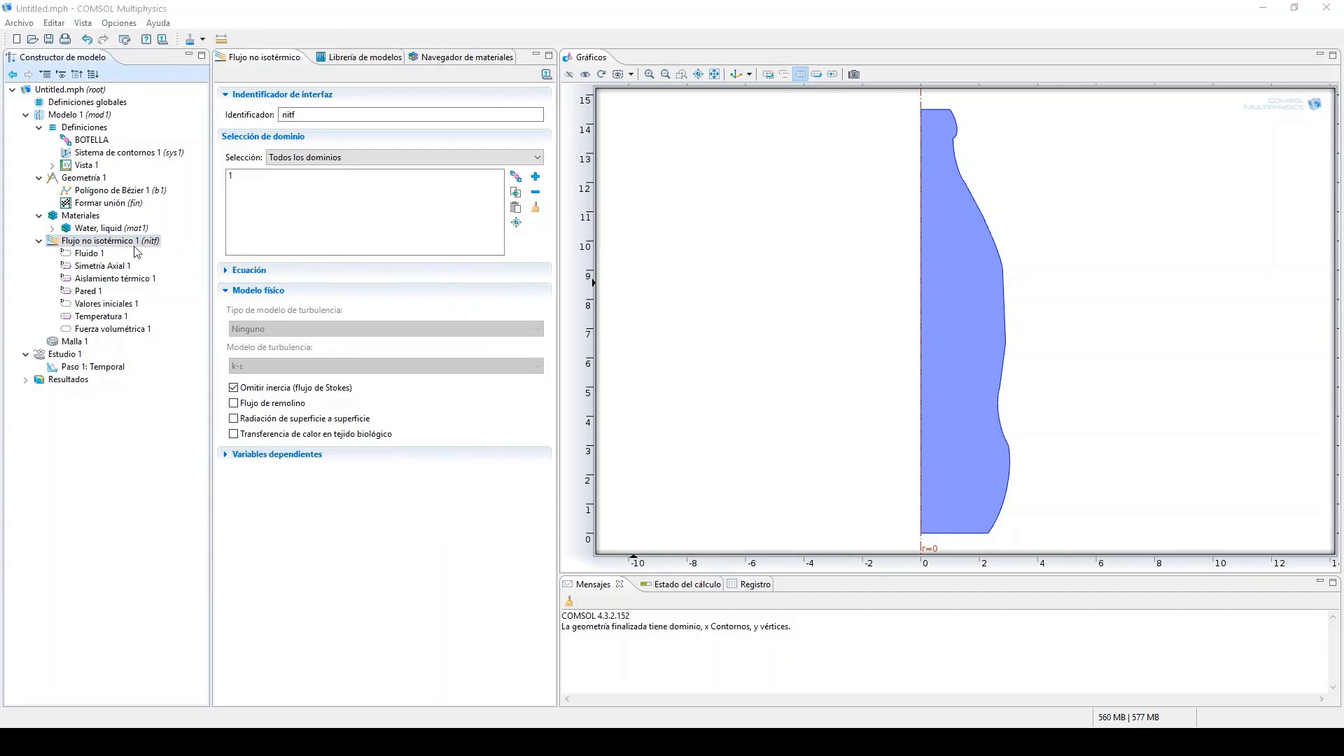
right_click(119, 243)
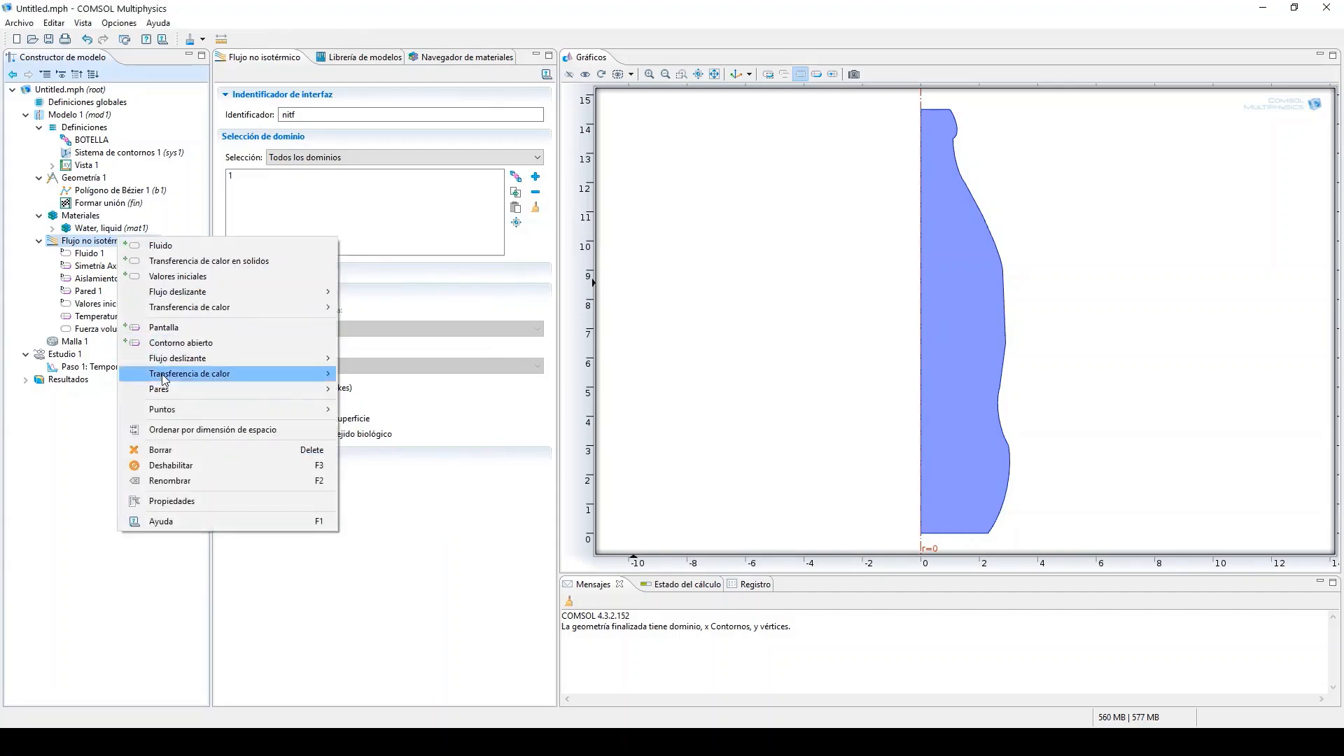
mouse_move(169, 416)
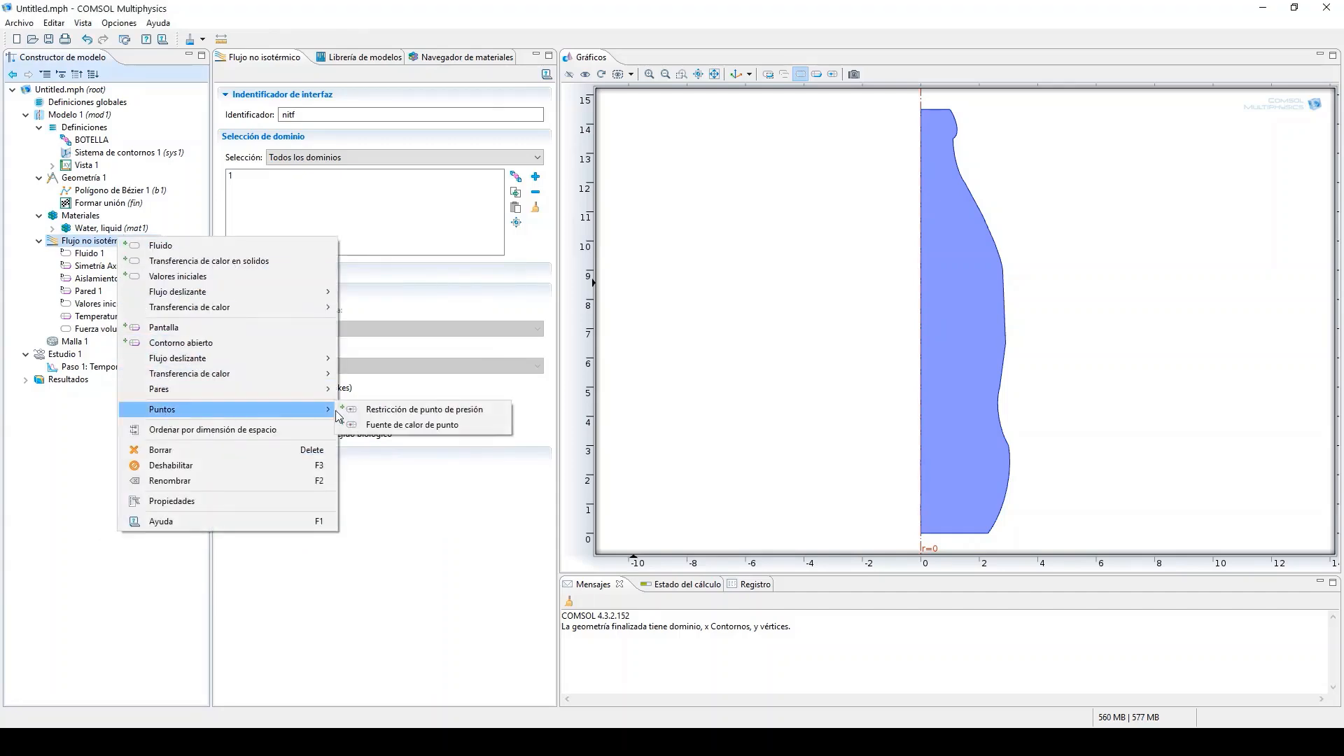
left_click(384, 416)
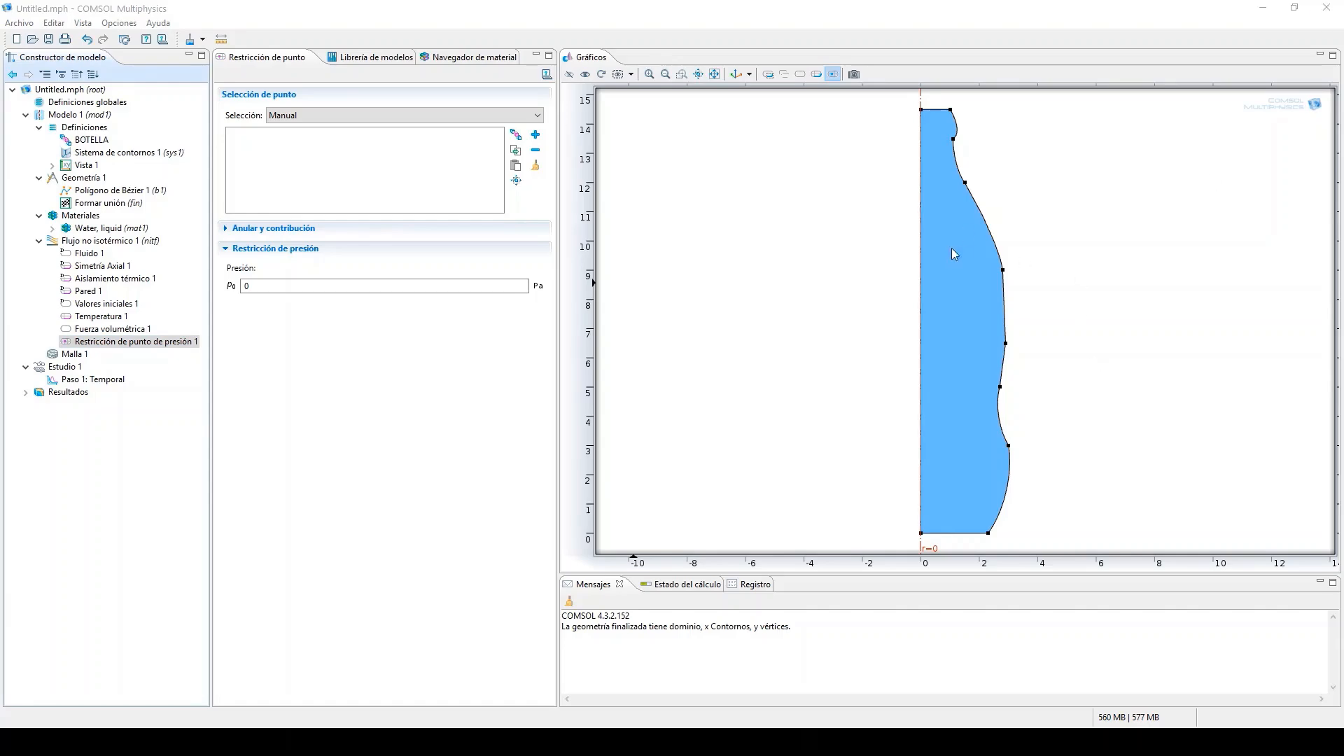
left_click(968, 186)
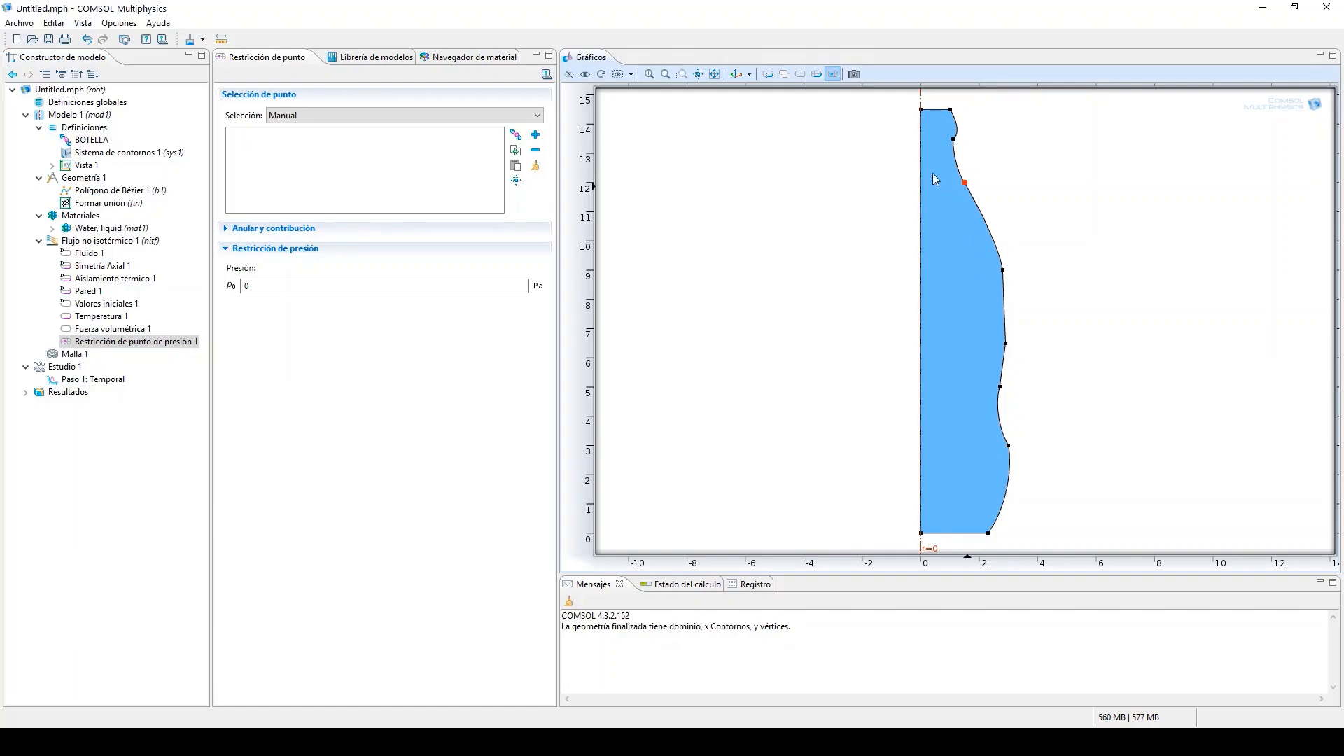
left_click(536, 134)
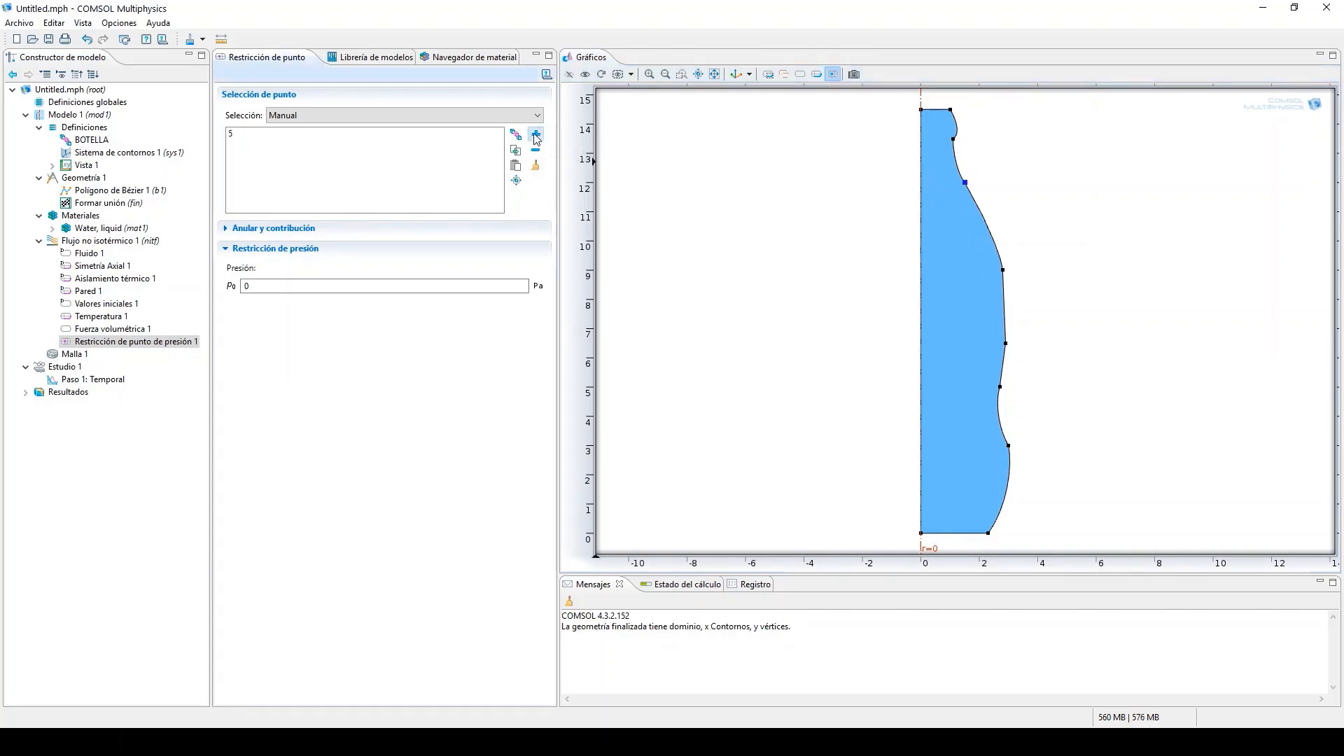
Step: Set the pressure of the point constraint at point 5 to 101330 Pa
double_click(376, 290)
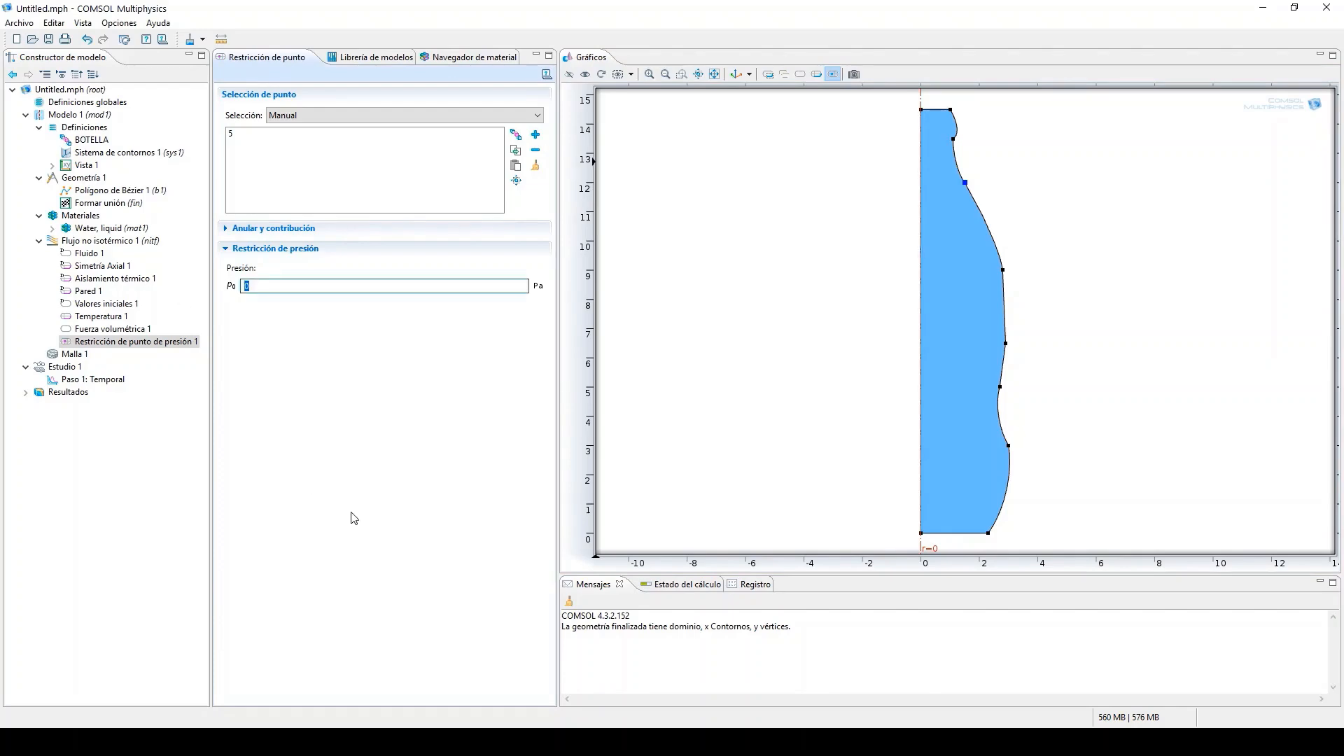
type("101330")
Step: Set the element size of the physics-controlled mesh to Extra gruesa and build the whole mesh
left_click(75, 355)
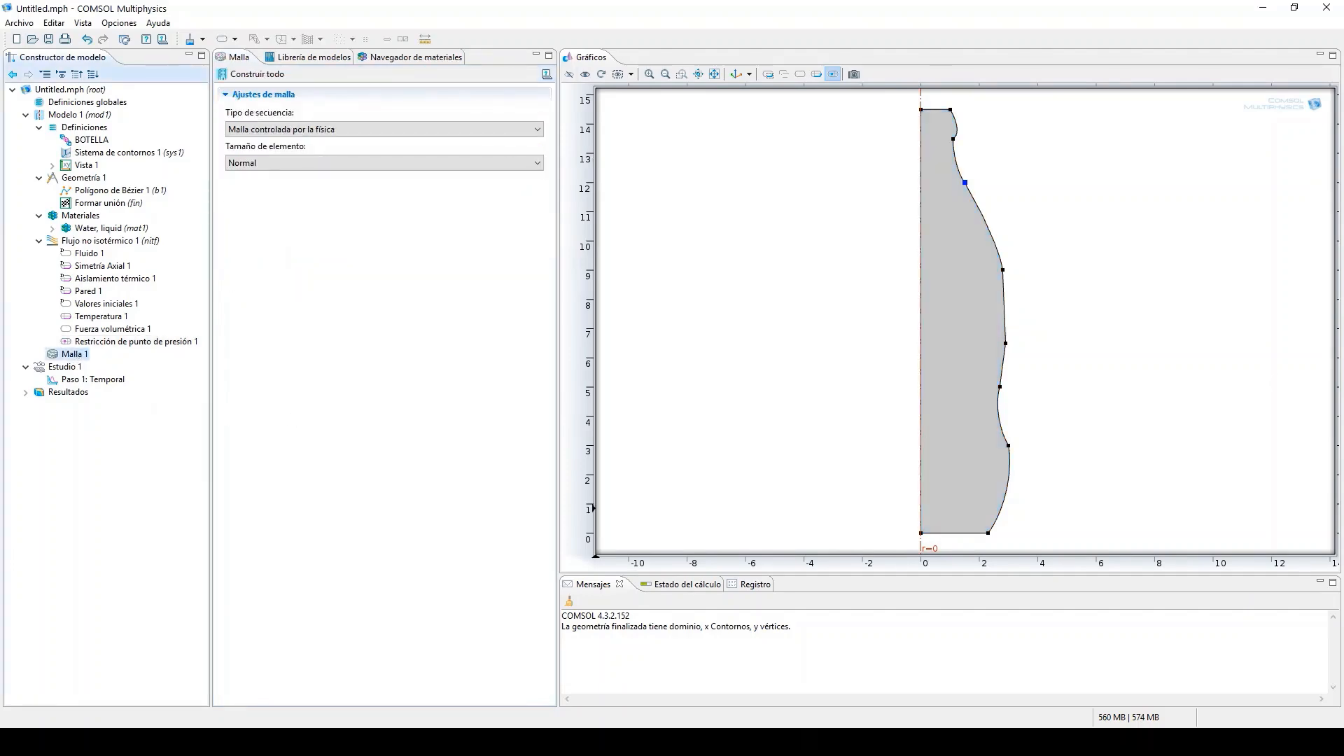
left_click(279, 163)
left_click(279, 250)
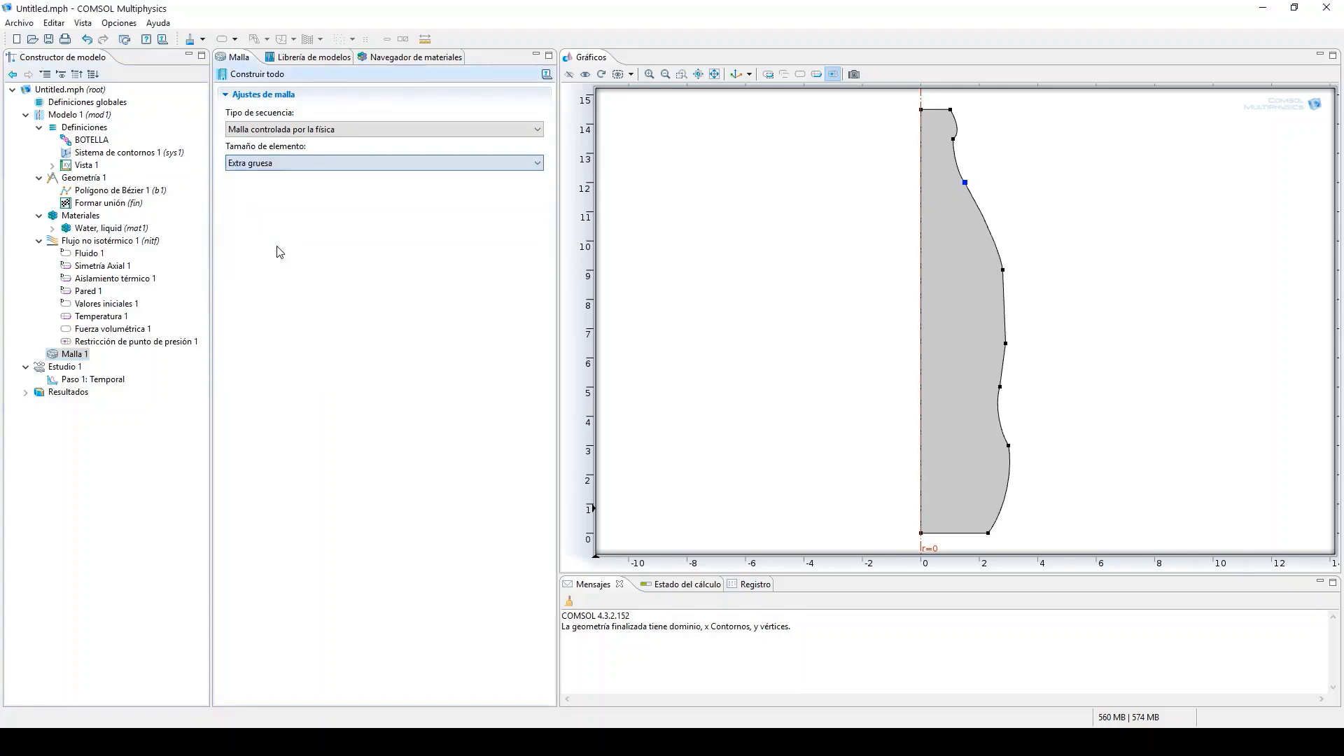
left_click(255, 73)
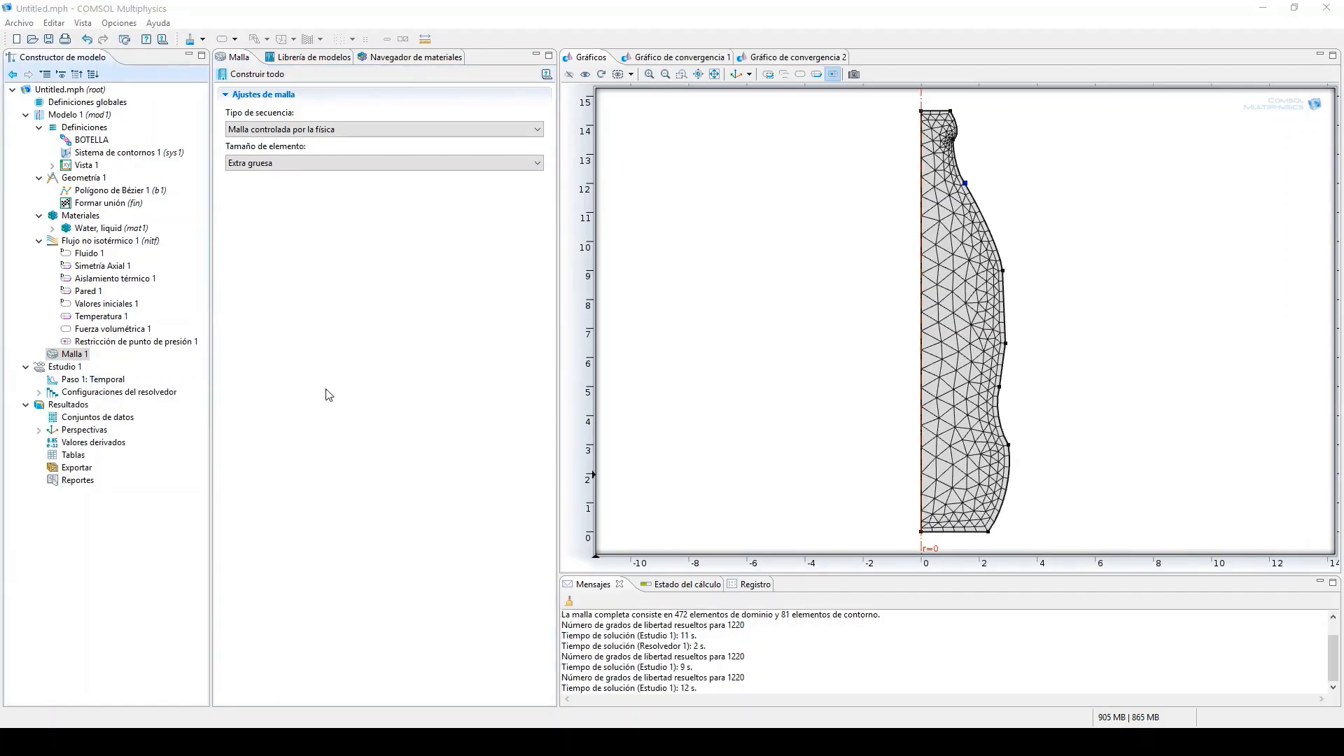
Step: Set the times of the time-dependent study step to range(0,1,600) s and compute the study
left_click(68, 371)
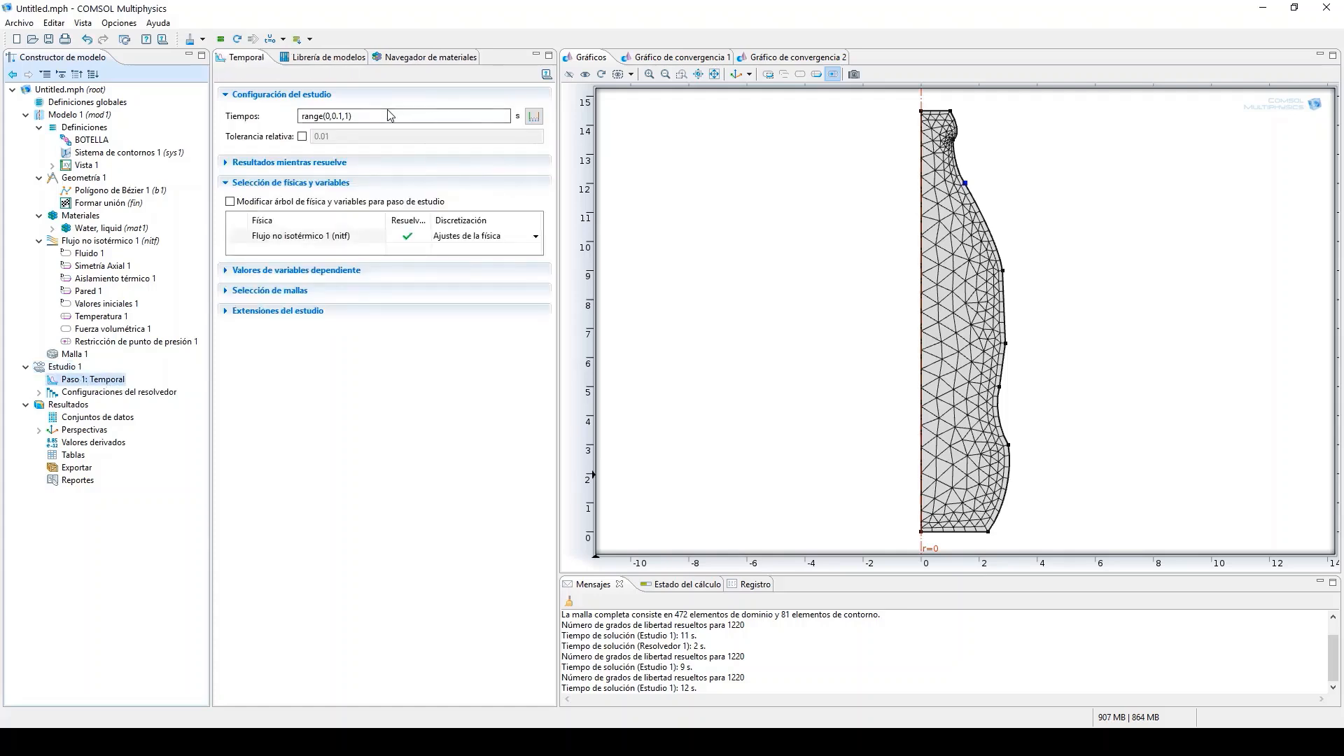
left_click(348, 116)
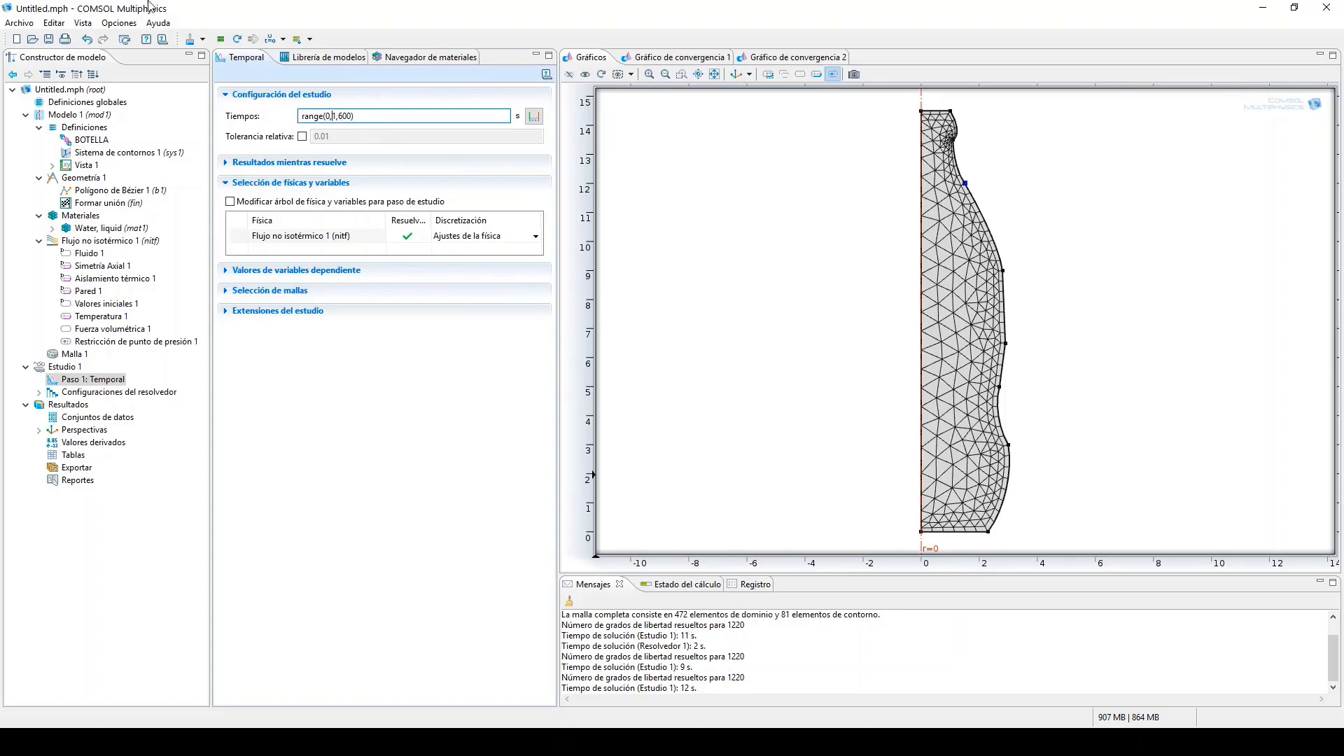
left_click(220, 38)
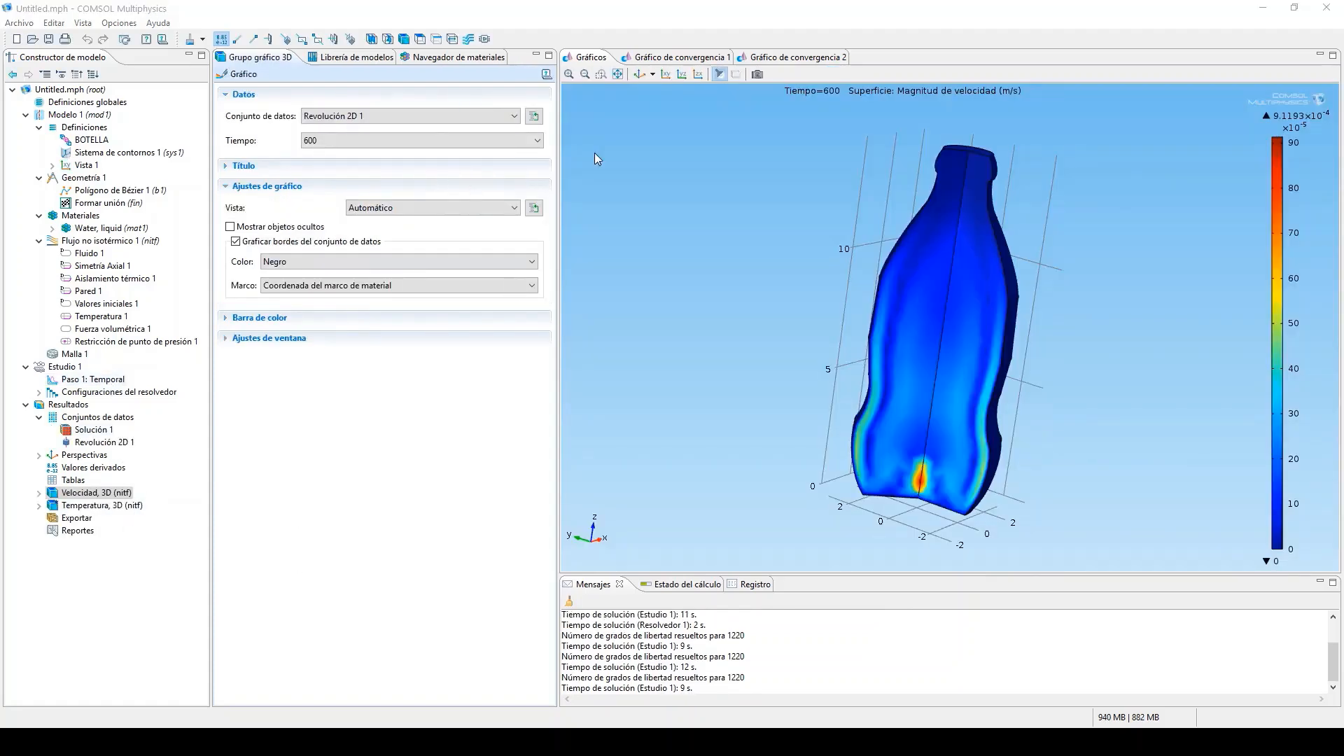
Step: Create a player animation of the 3D velocity plot and another of the 3D temperature plot
left_click(484, 39)
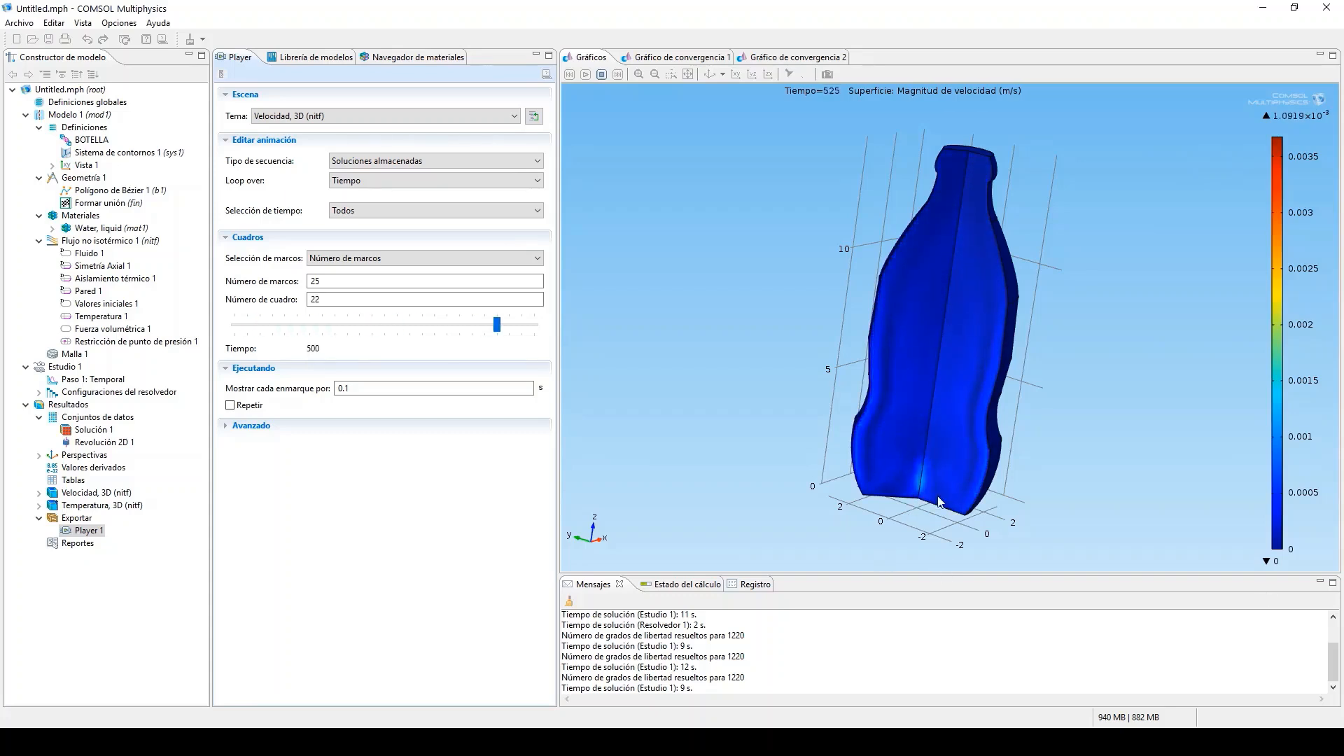
left_click(83, 506)
left_click(483, 39)
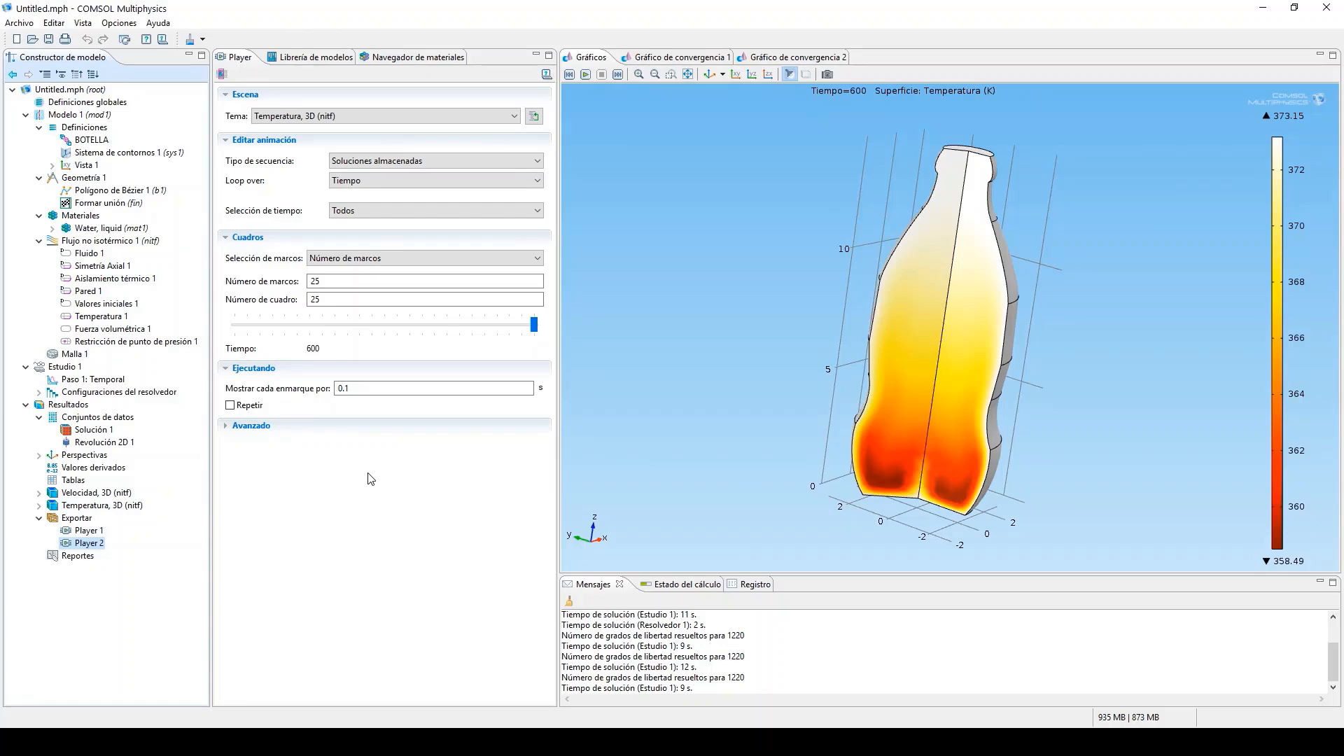
Step: Change the colour table of the 3D temperature surface to DiscoLight and animate the plot in a new player
left_click(38, 504)
left_click(86, 518)
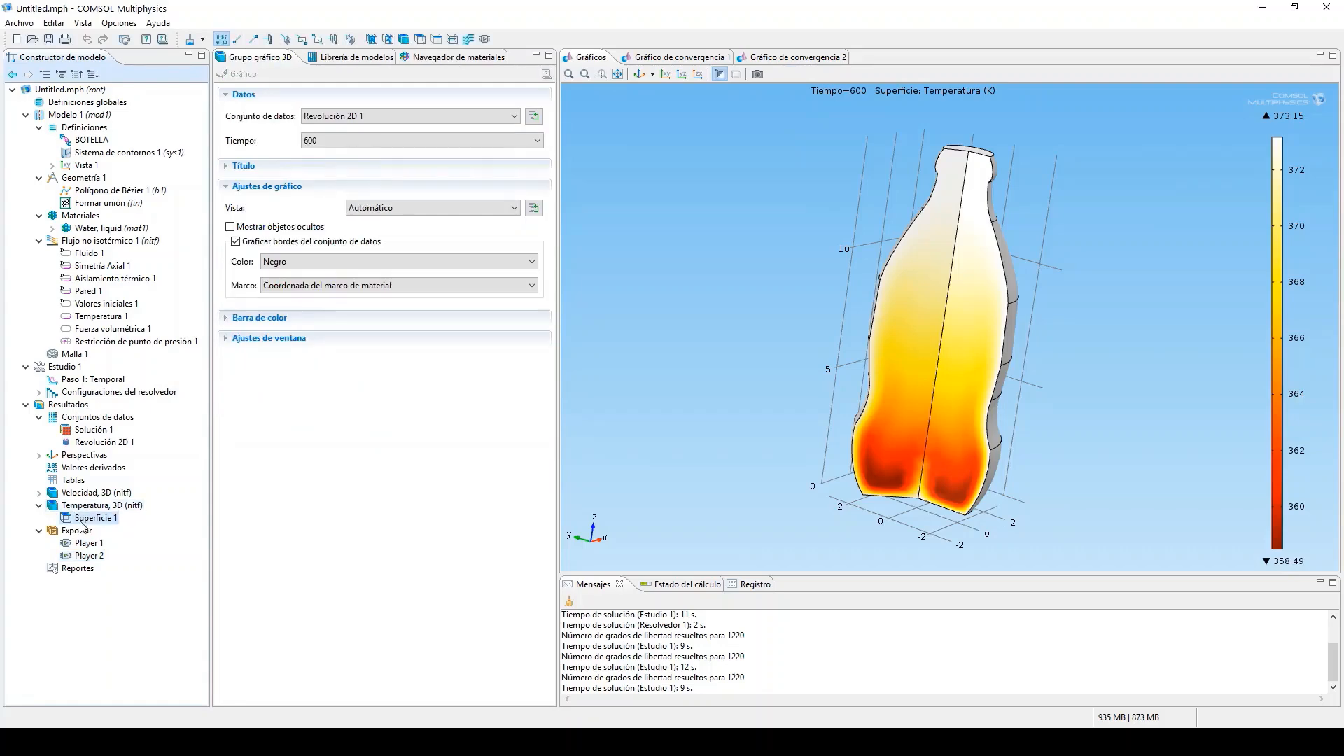
left_click(335, 363)
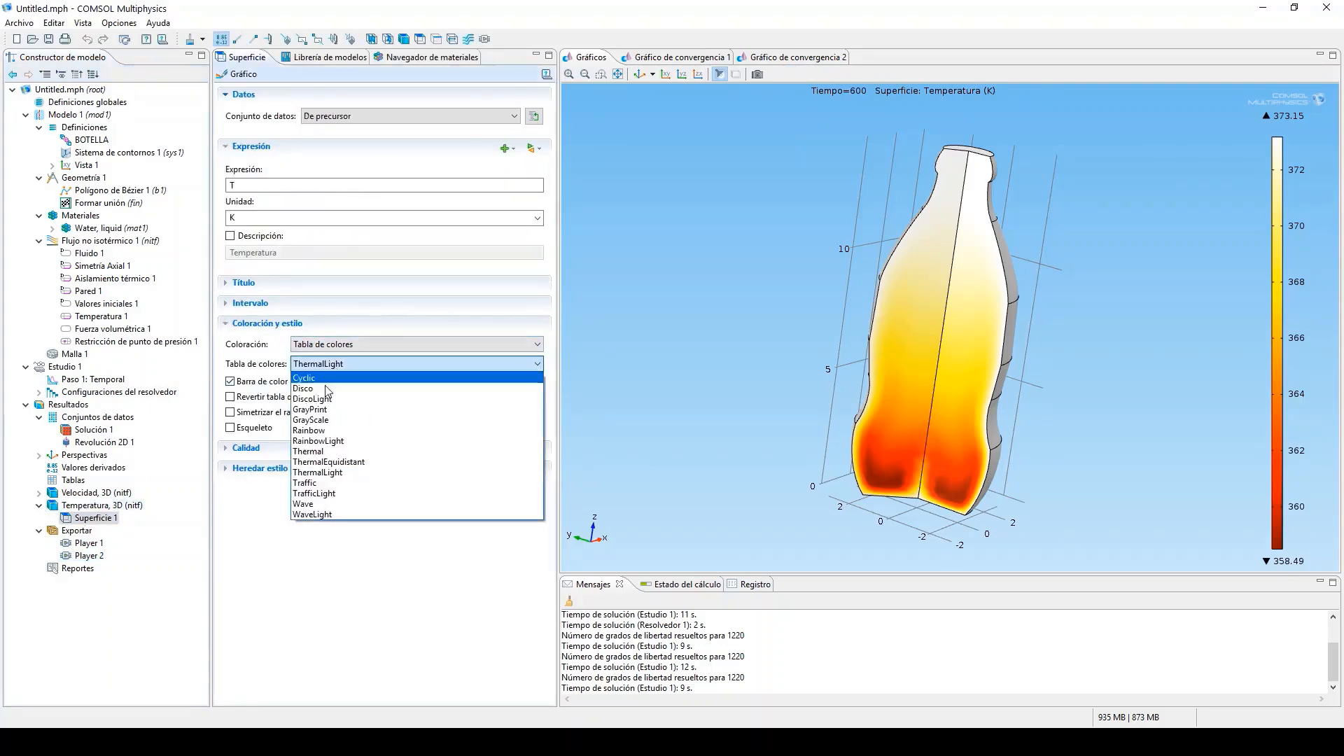
left_click(329, 400)
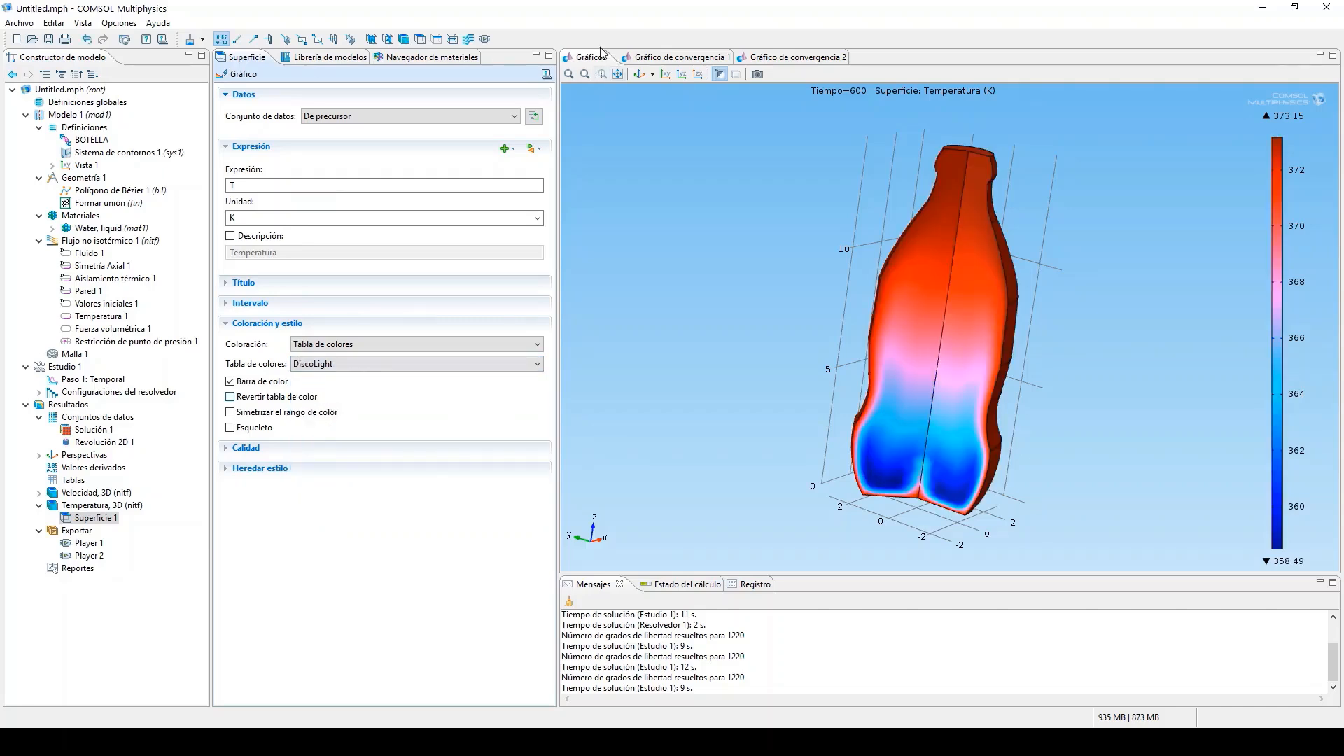
left_click(486, 40)
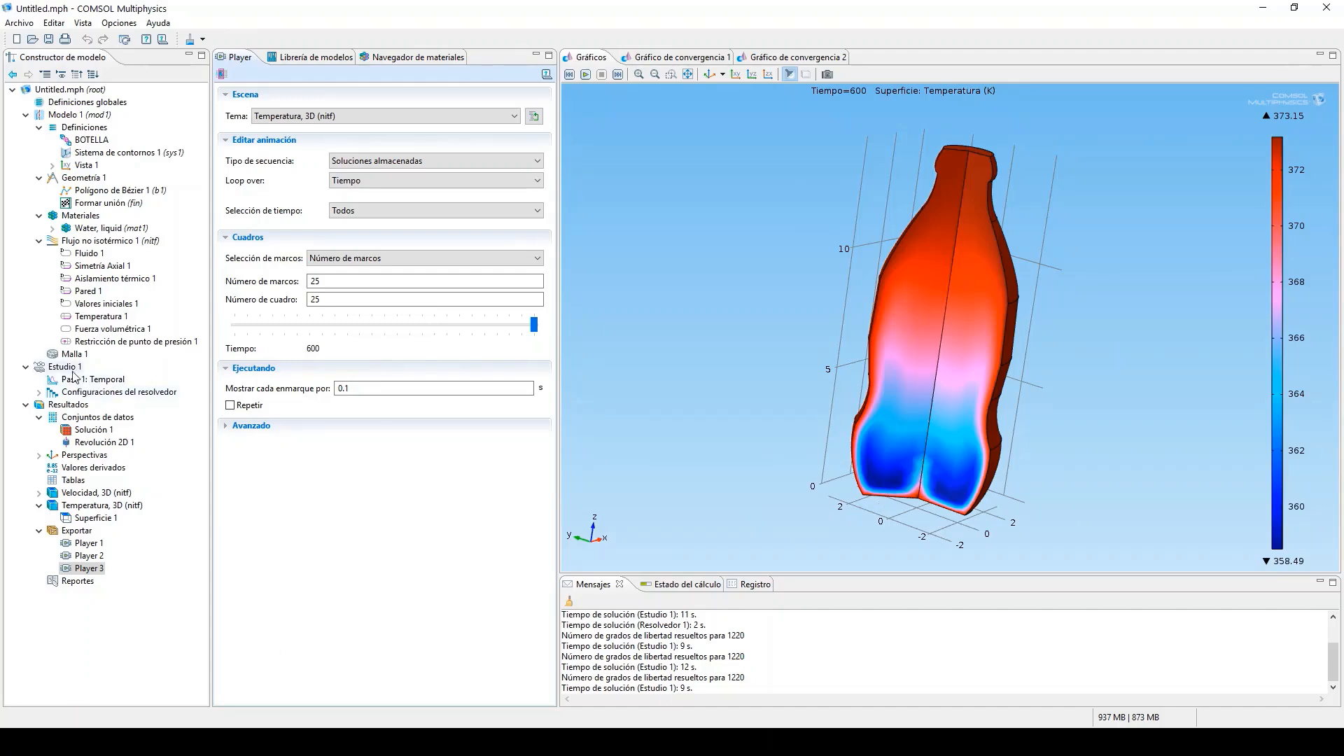
Step: Add a 2D cut line data set from r = 1, z = 0 to r = 1, z = 14.5 cm and plot it
right_click(72, 419)
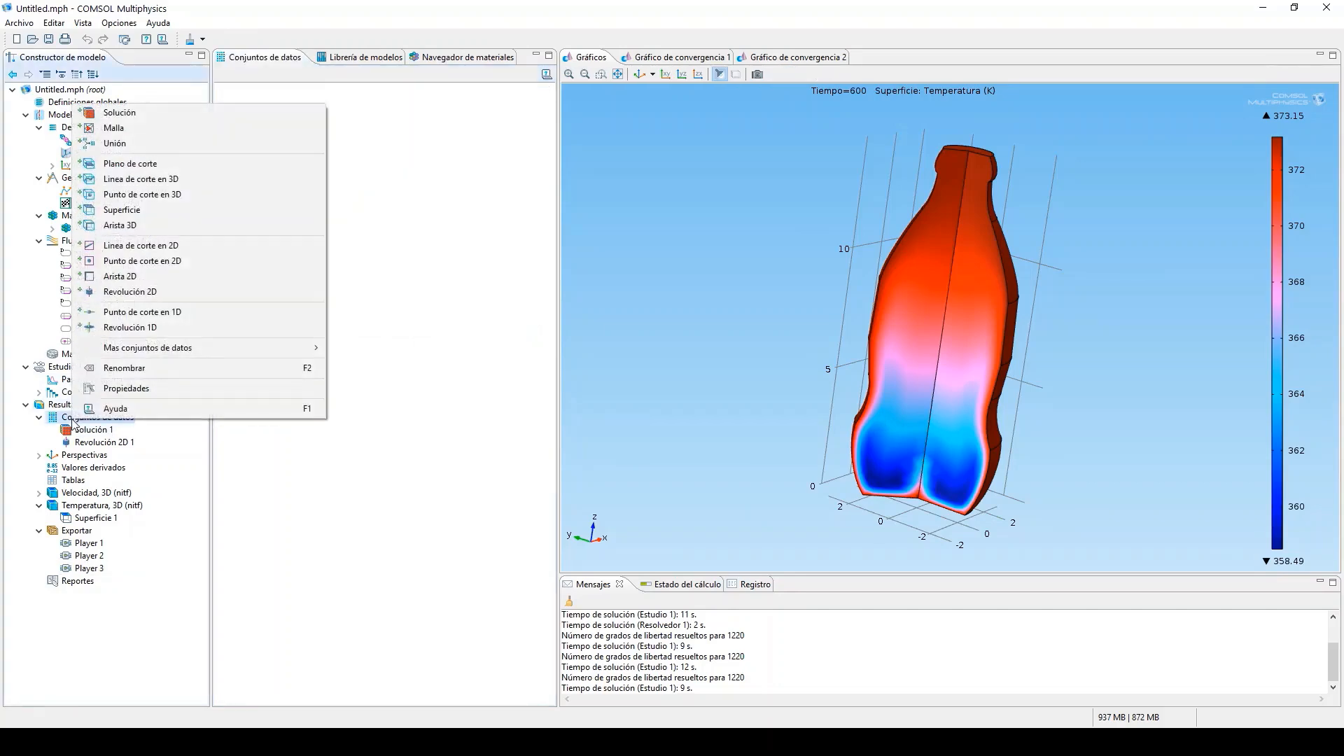
left_click(156, 246)
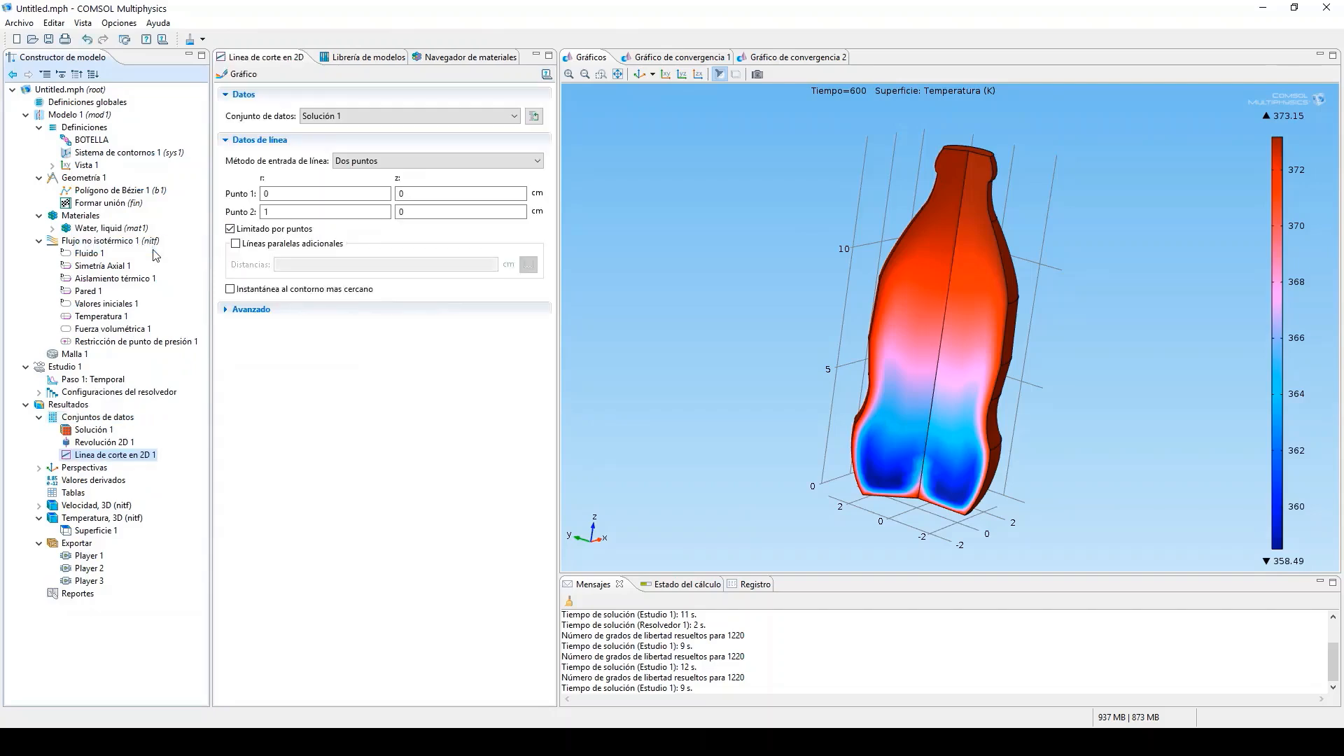
double_click(336, 193)
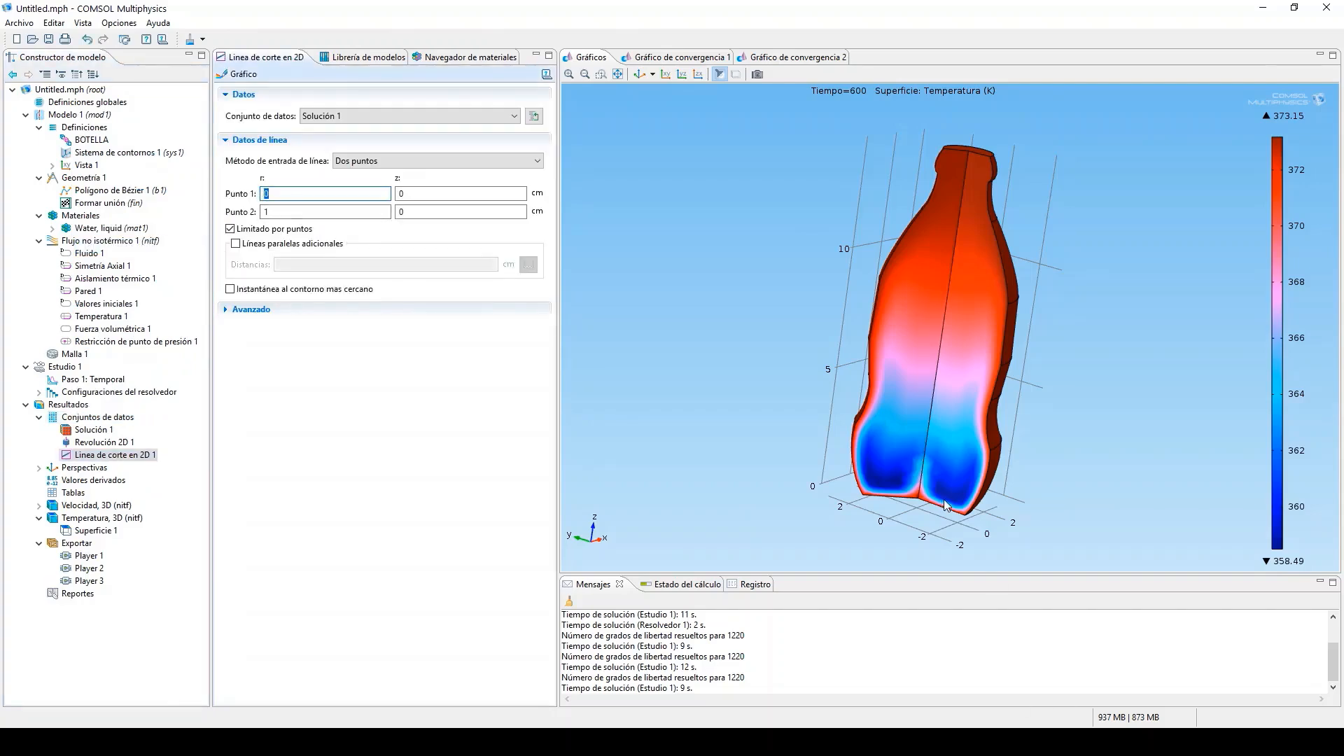
type("1")
double_click(402, 212)
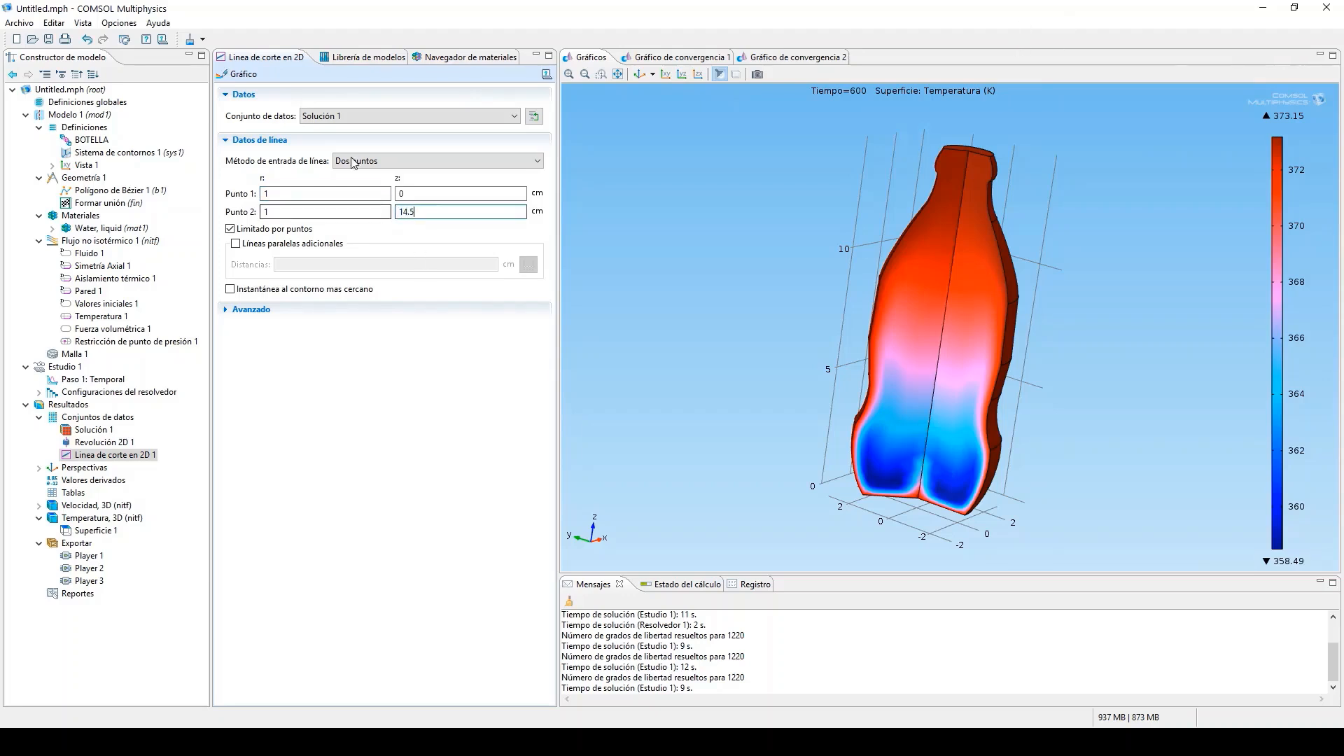
left_click(237, 74)
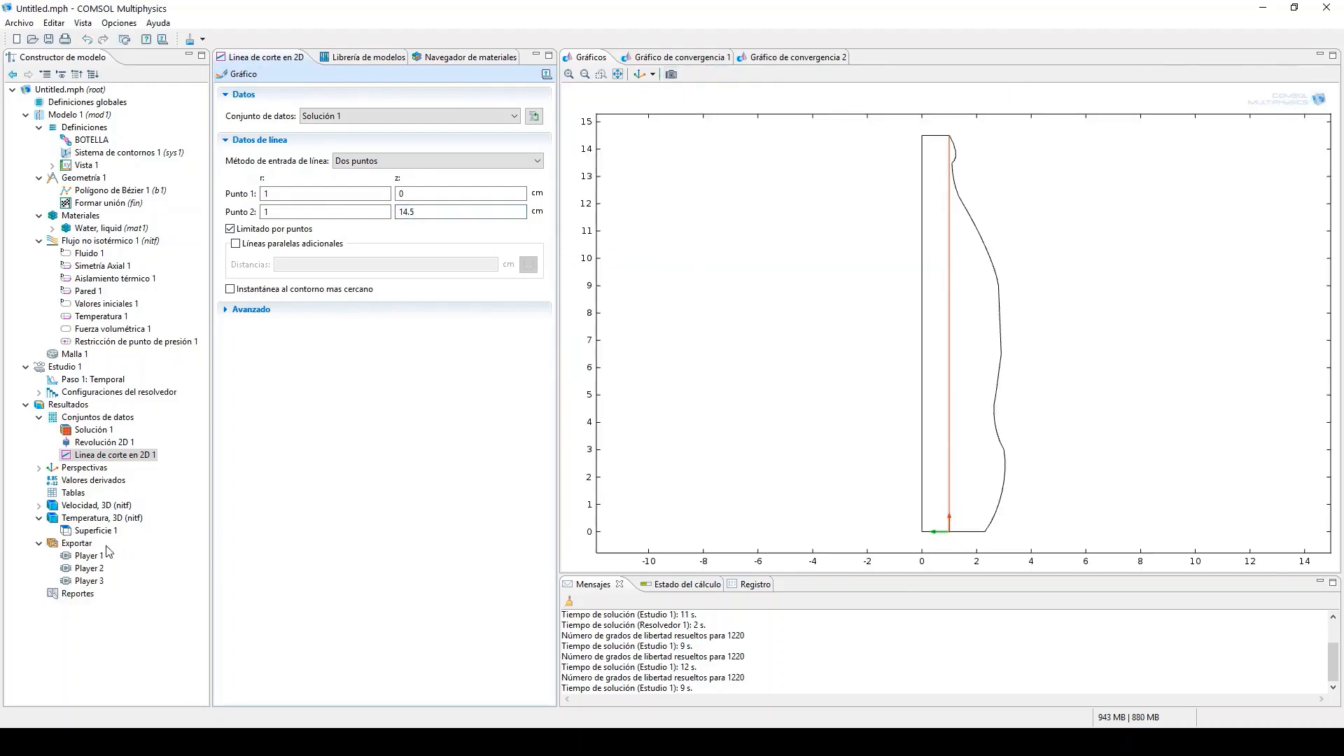
Step: Add a 1D plot group with a line graph, assign the 2D cut line as its data set, and plot the temperature
right_click(75, 407)
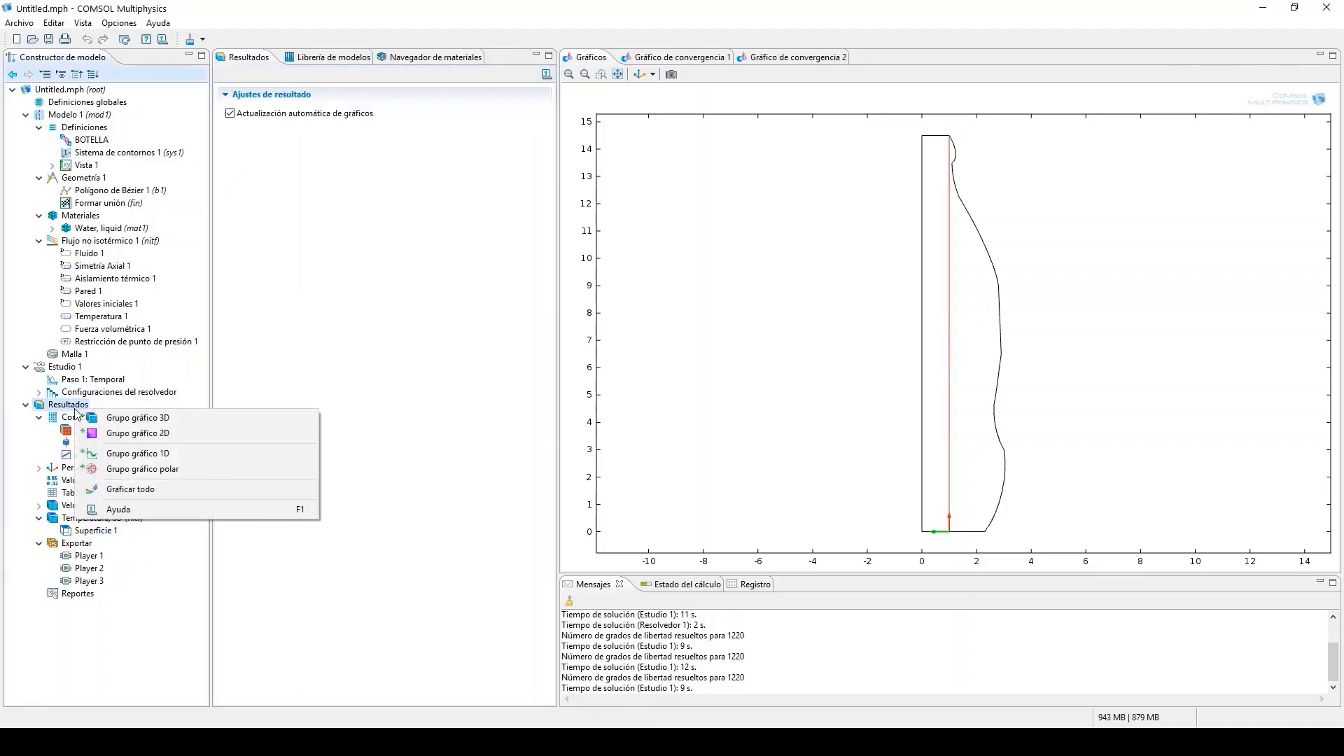
left_click(138, 453)
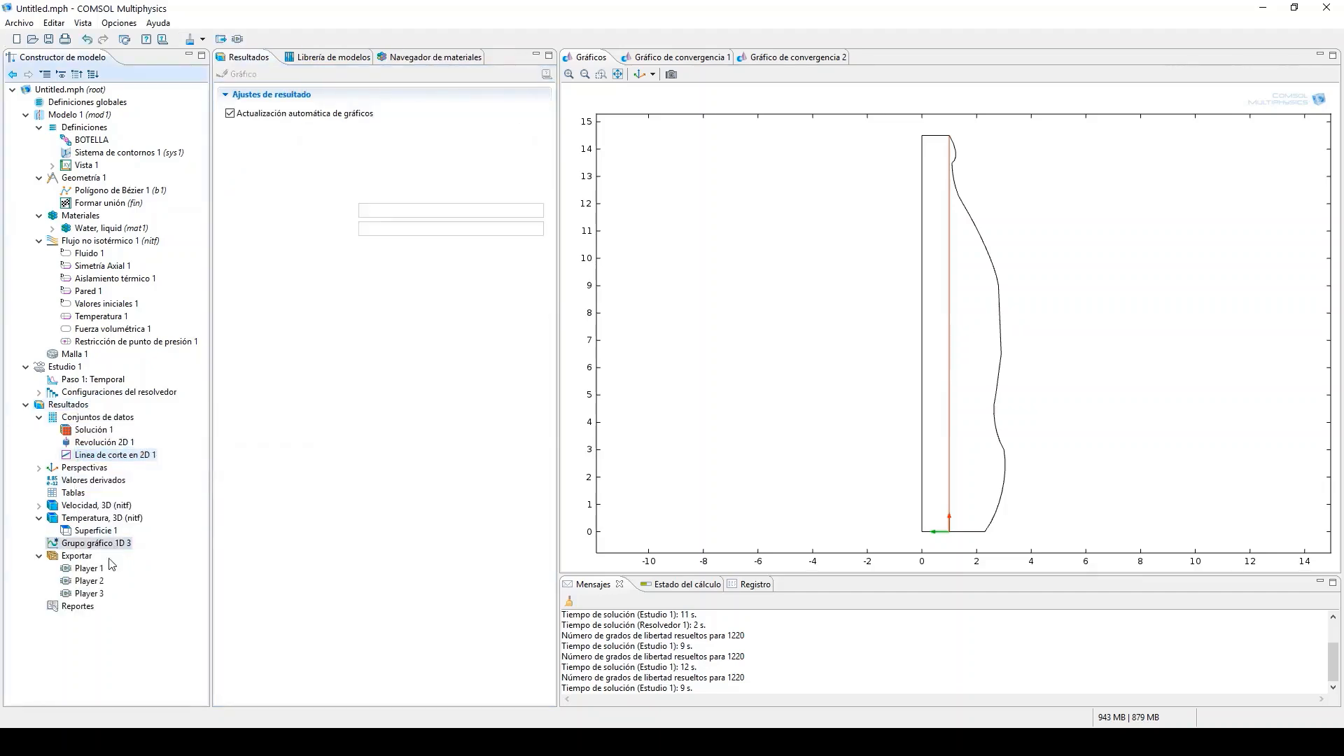
right_click(106, 553)
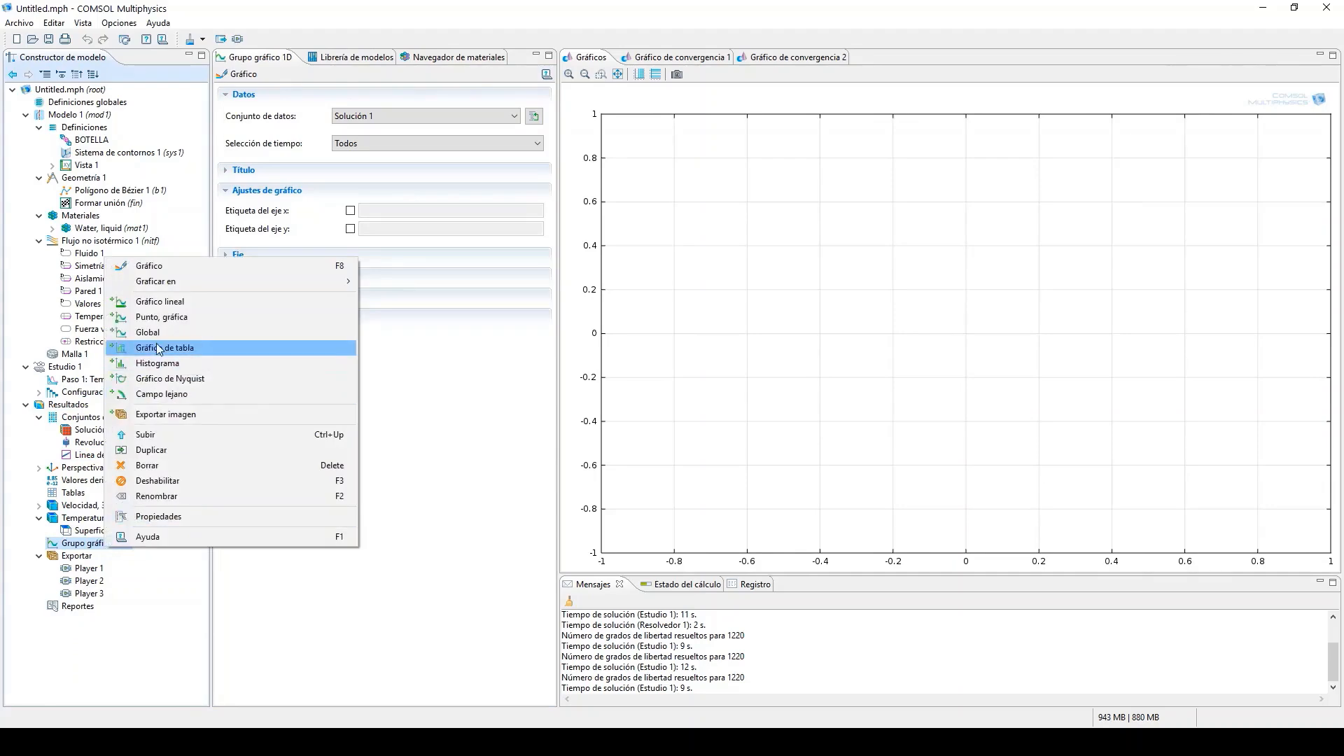
left_click(177, 306)
left_click(98, 544)
left_click(420, 116)
left_click(389, 158)
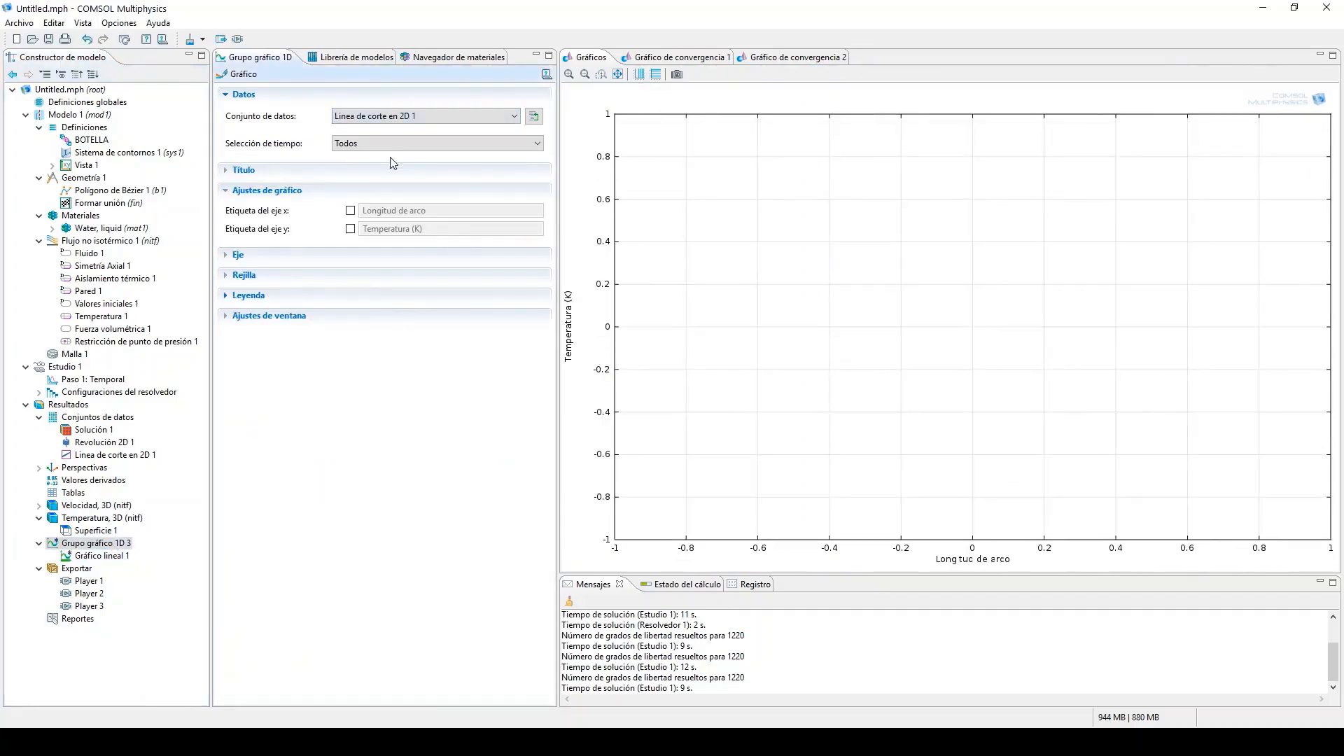
left_click(246, 75)
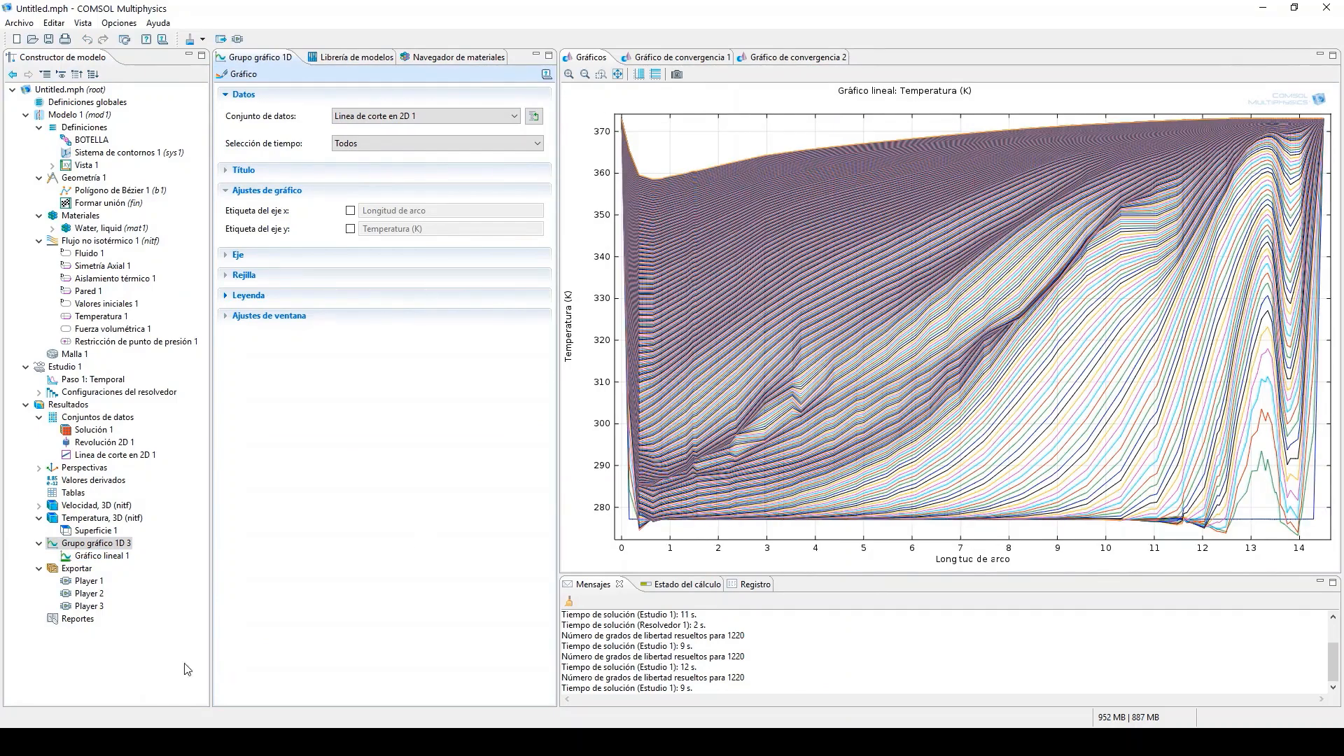
Step: Set the line graph's data set to the 2D cut line with time selection Último and plot it
left_click(106, 556)
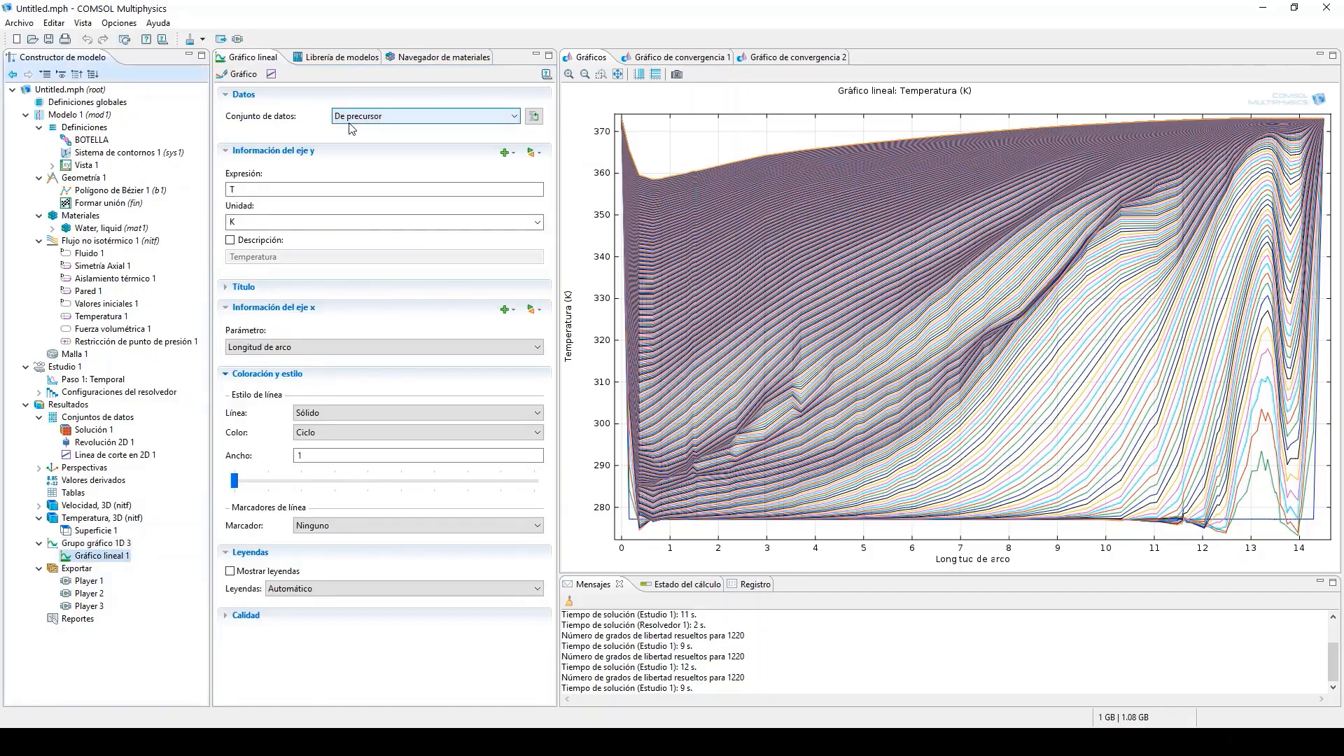
left_click(357, 117)
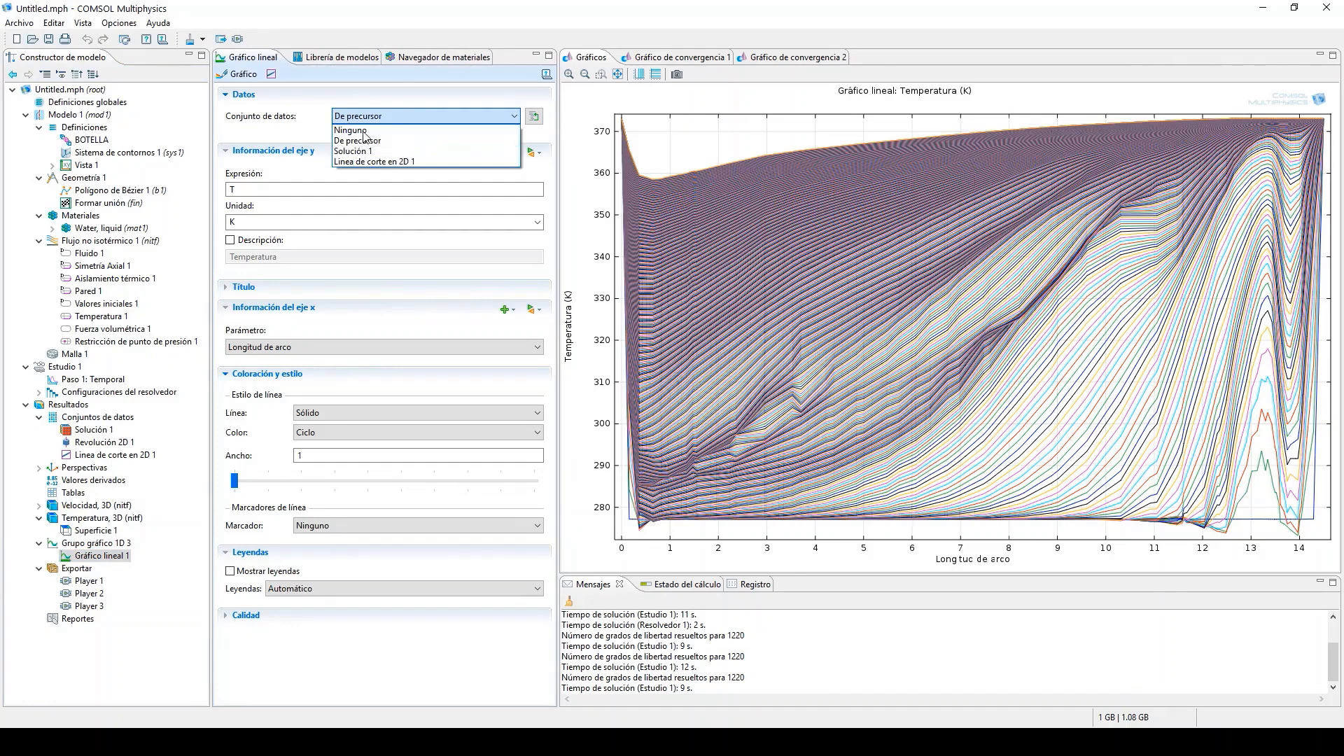
left_click(379, 163)
left_click(361, 142)
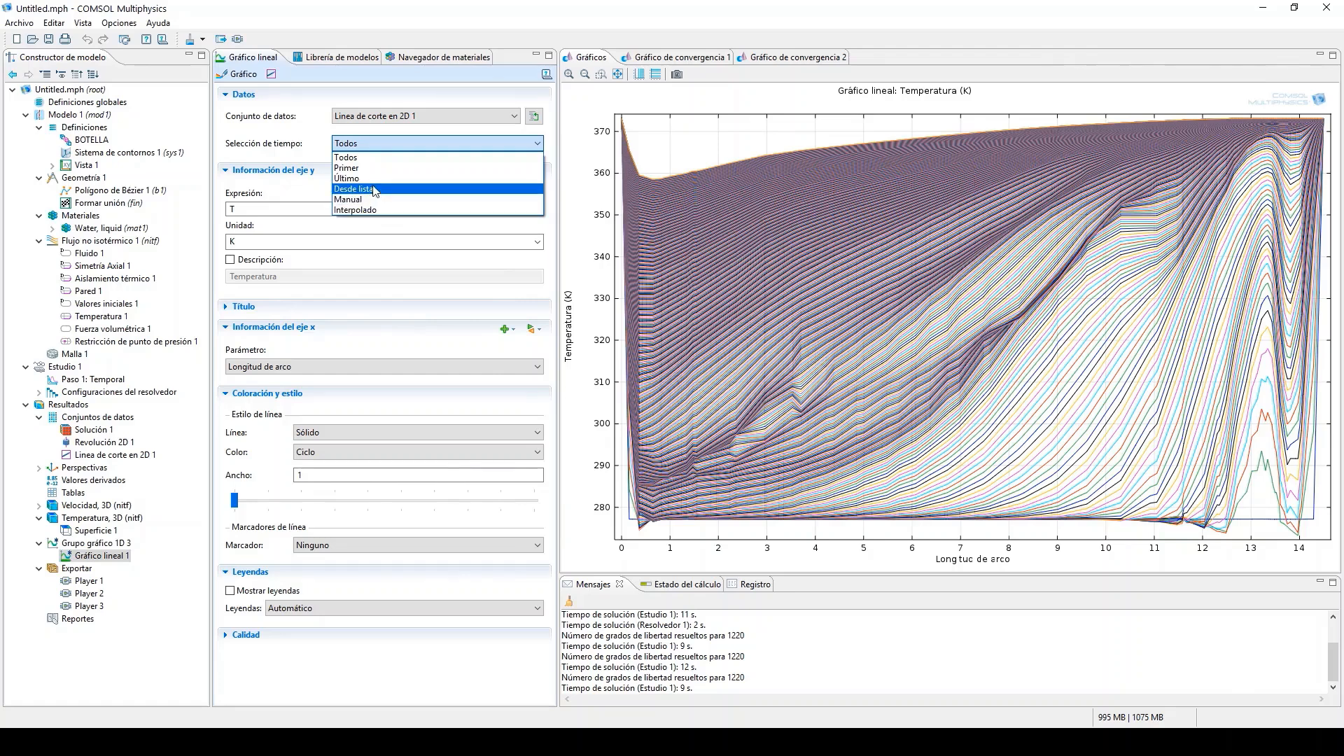
left_click(367, 179)
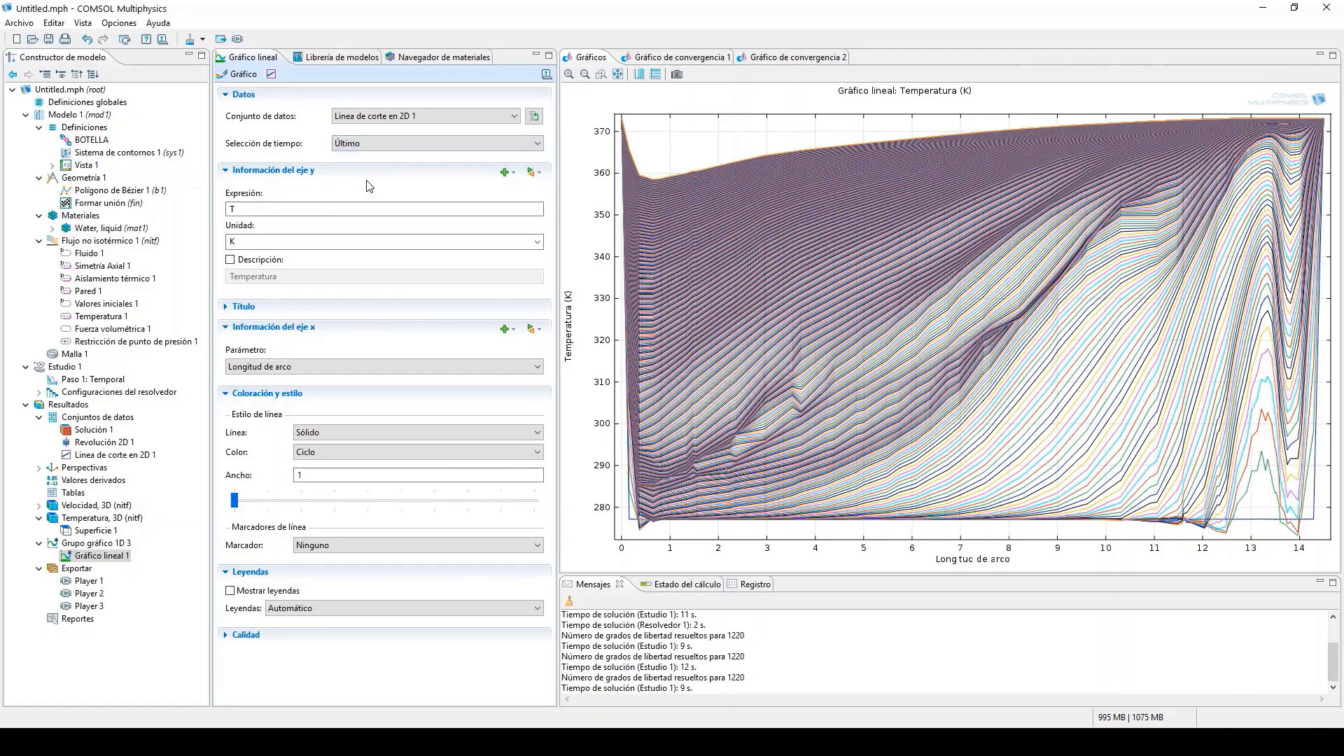
left_click(241, 74)
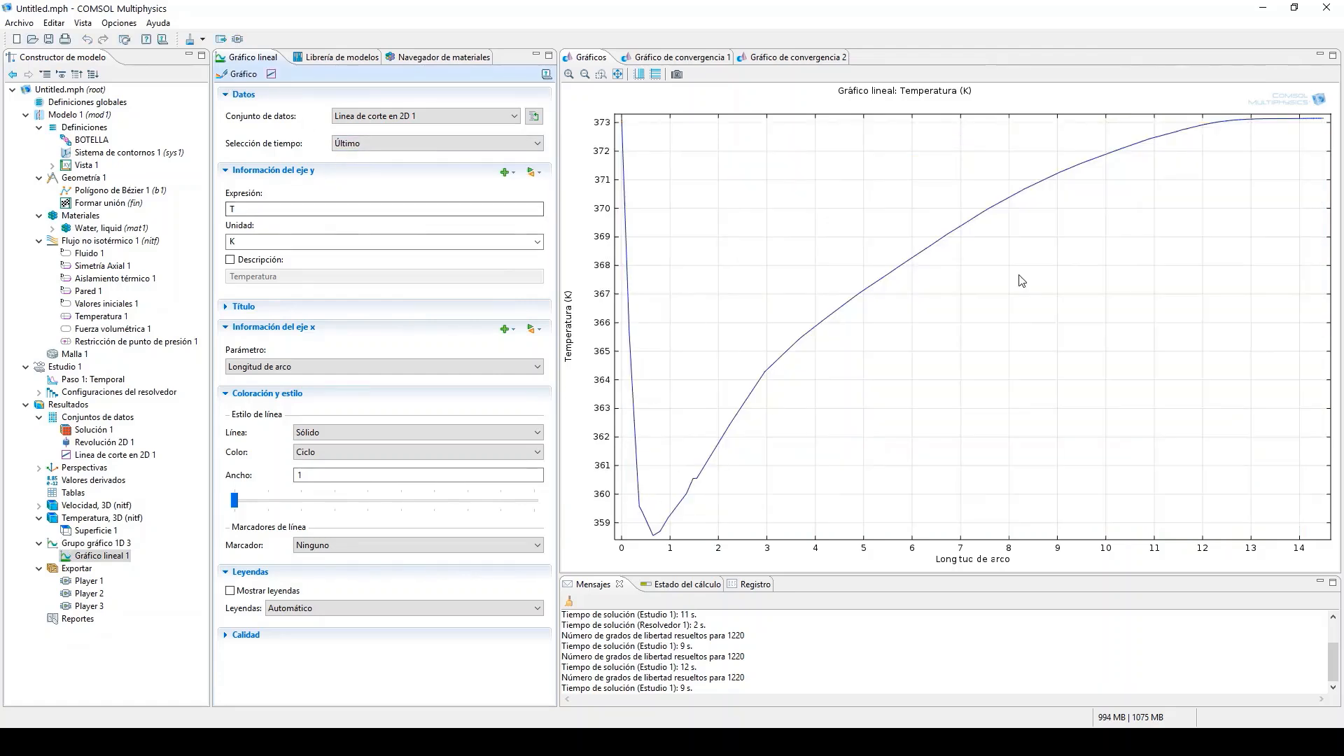
Step: Set the line graph's x-axis parameter to the expression z and replot the graph
left_click(274, 367)
left_click(274, 405)
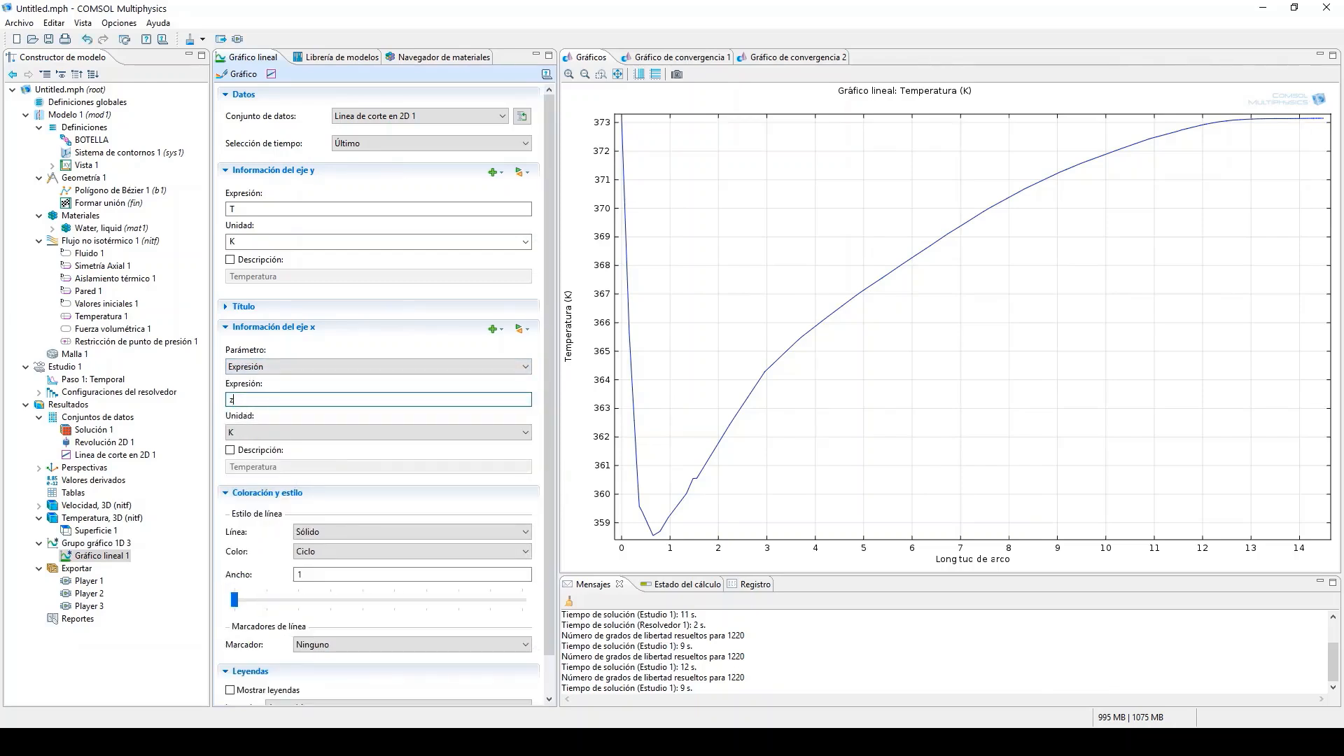
left_click(271, 74)
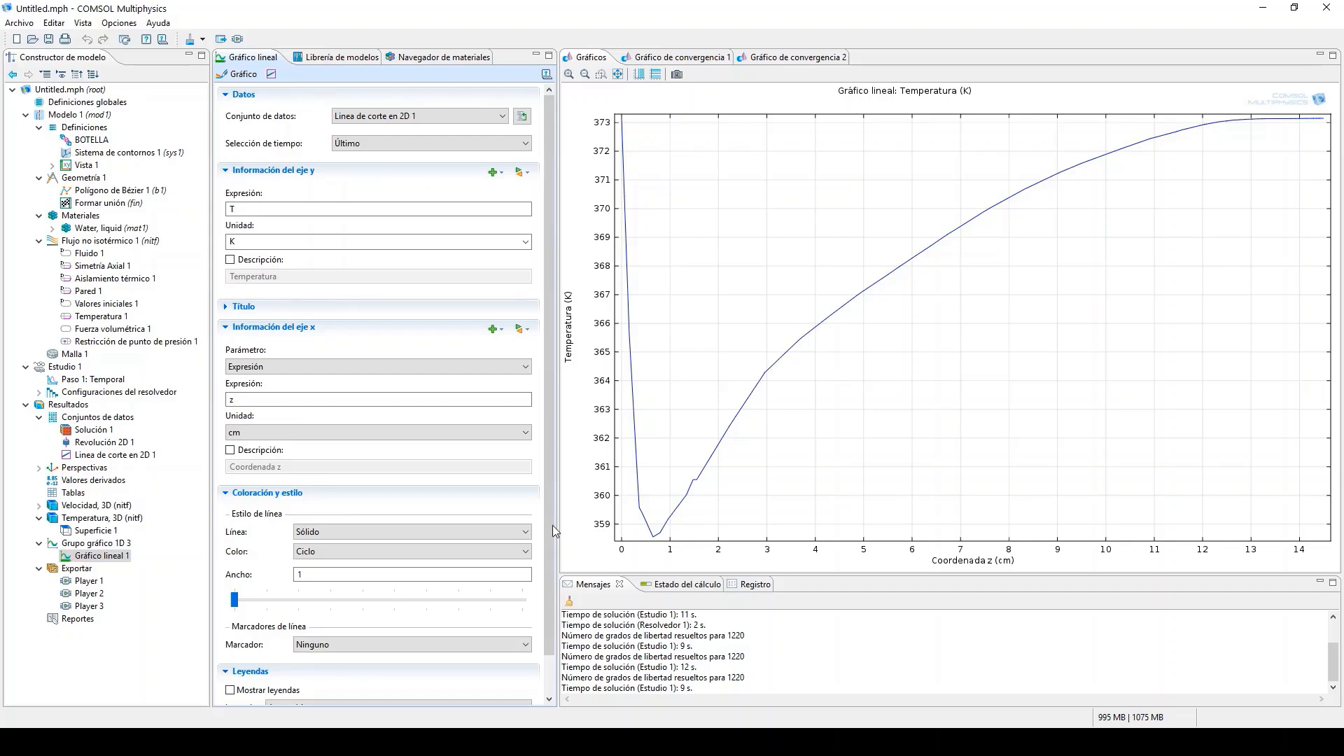
Step: Mark the temperature line with Cuadrado markers, using 25 interpolated markers
scroll(551, 560, "down", 2)
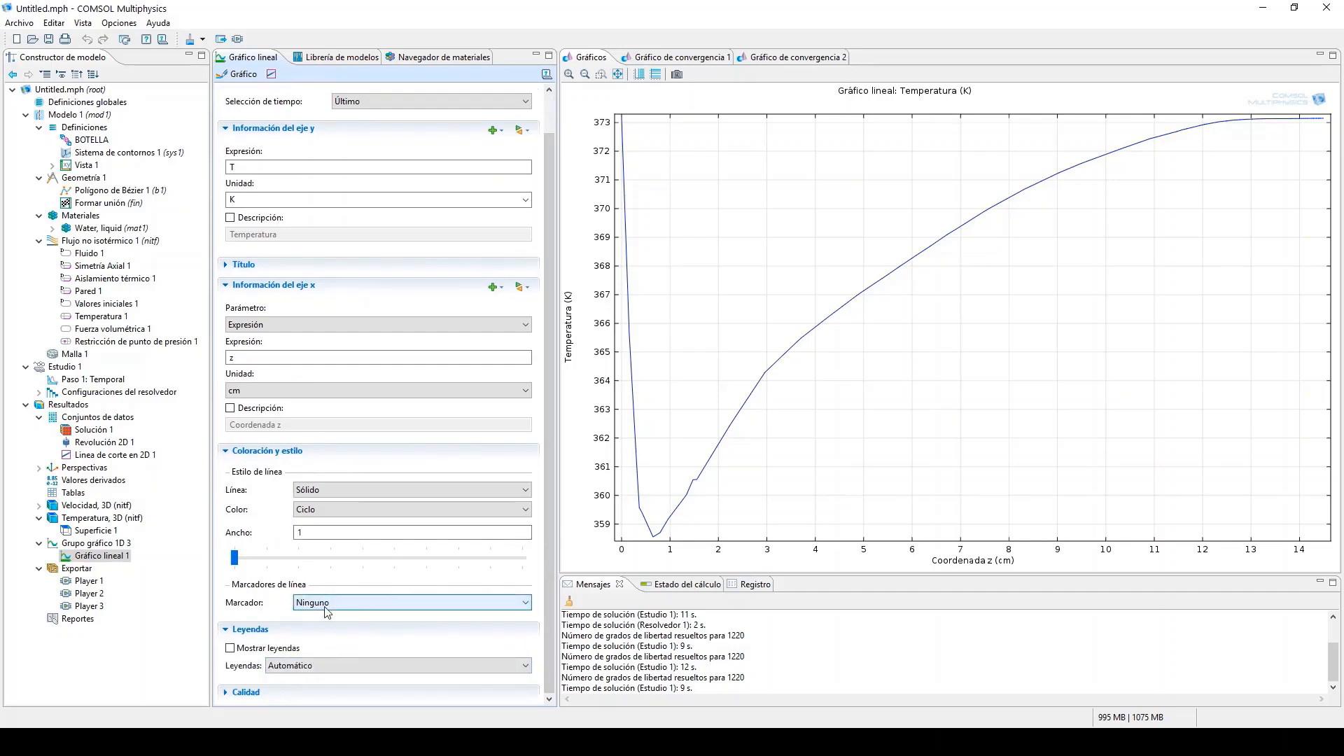
left_click(326, 609)
left_click(352, 691)
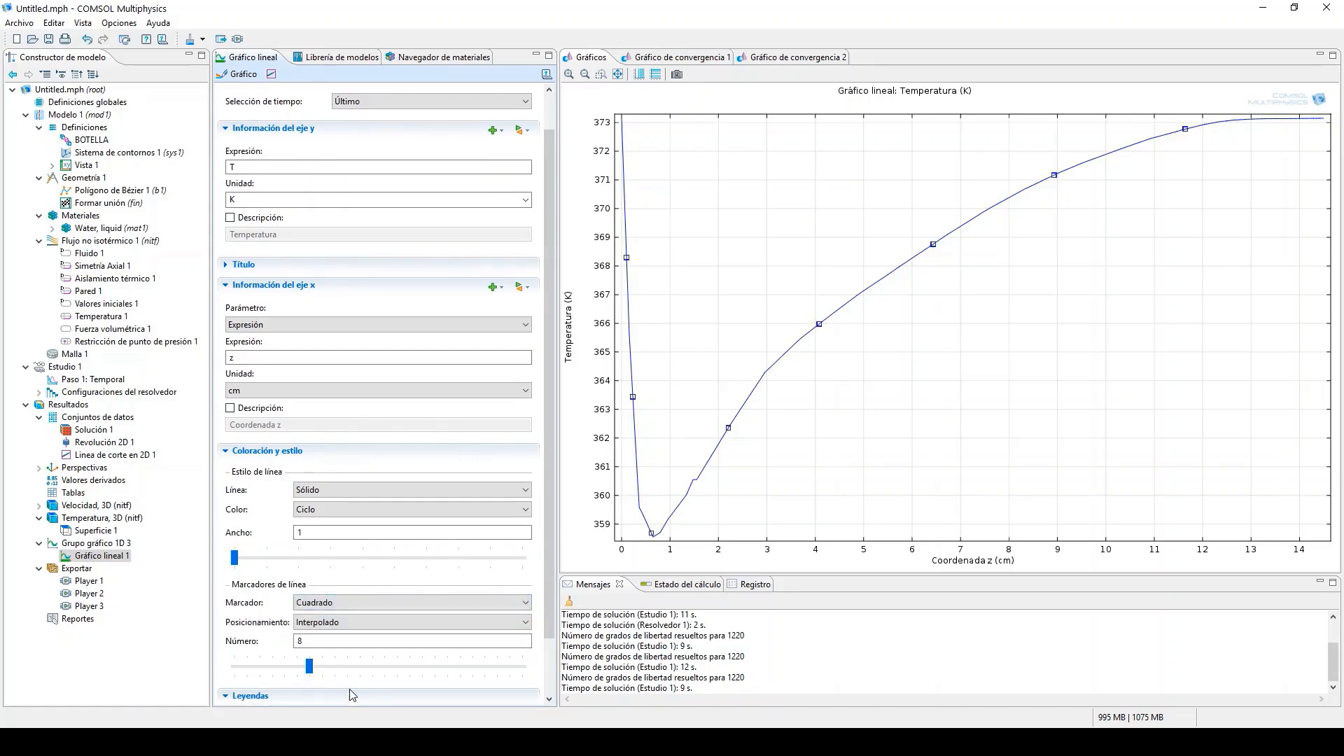
left_click_drag(410, 665, 575, 659)
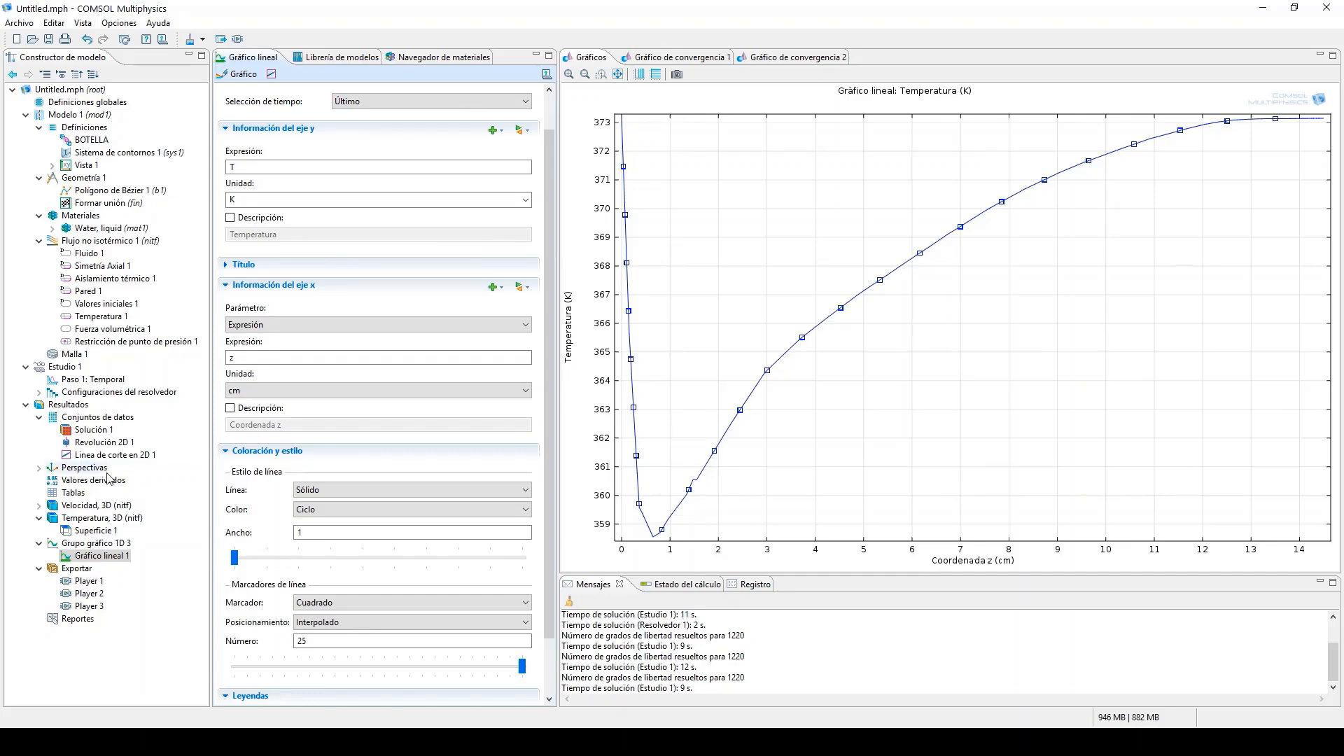
Step: Extend the time-dependent study's times to range(0,1,1200) s and compute the study again
left_click(71, 381)
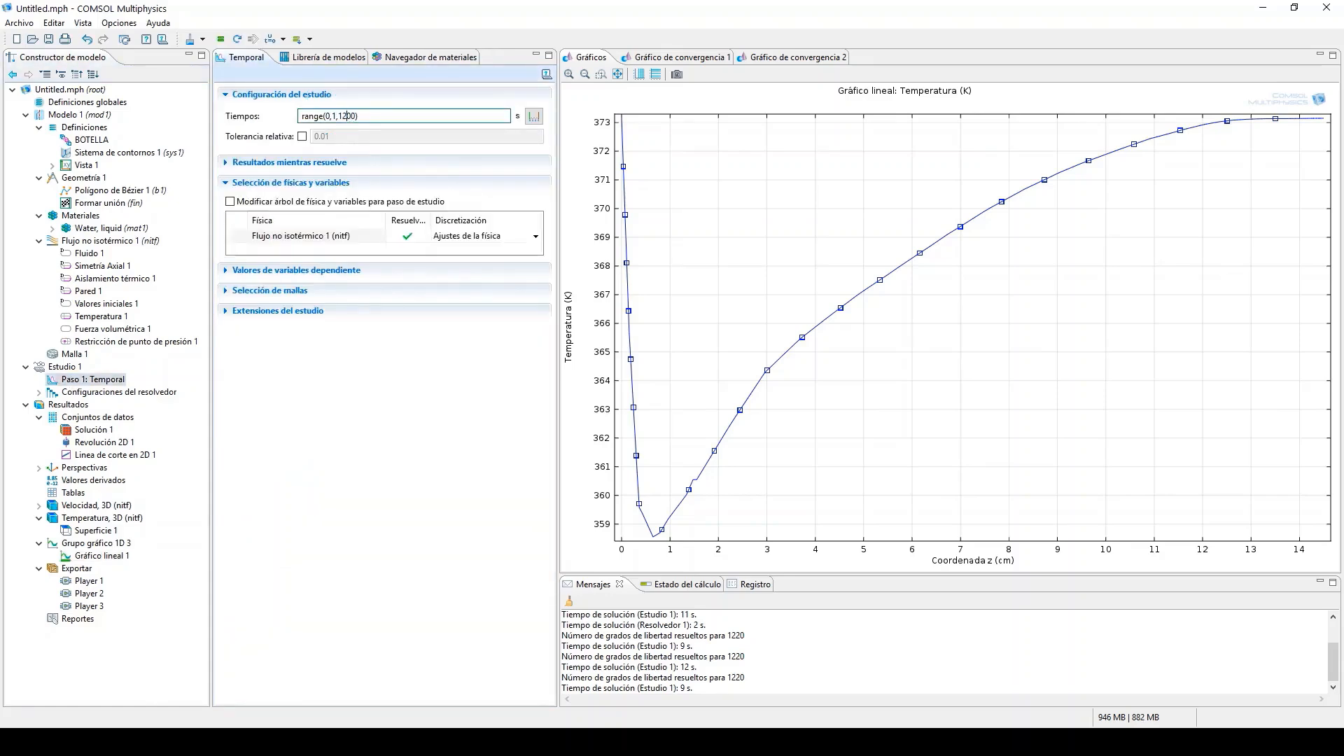
left_click(221, 39)
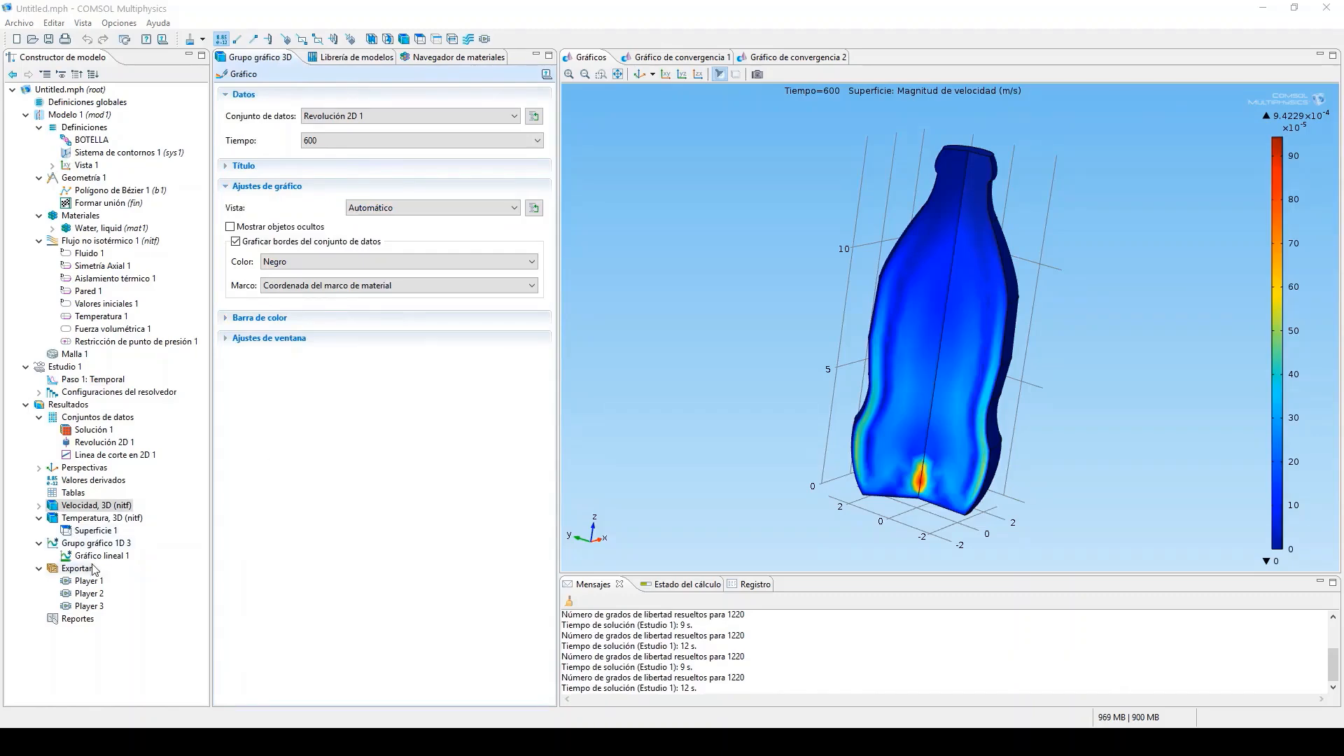
Step: Extend the time-dependent study's times to range(0,1,1800) s, recompute it and display the temperature line graph
left_click(95, 558)
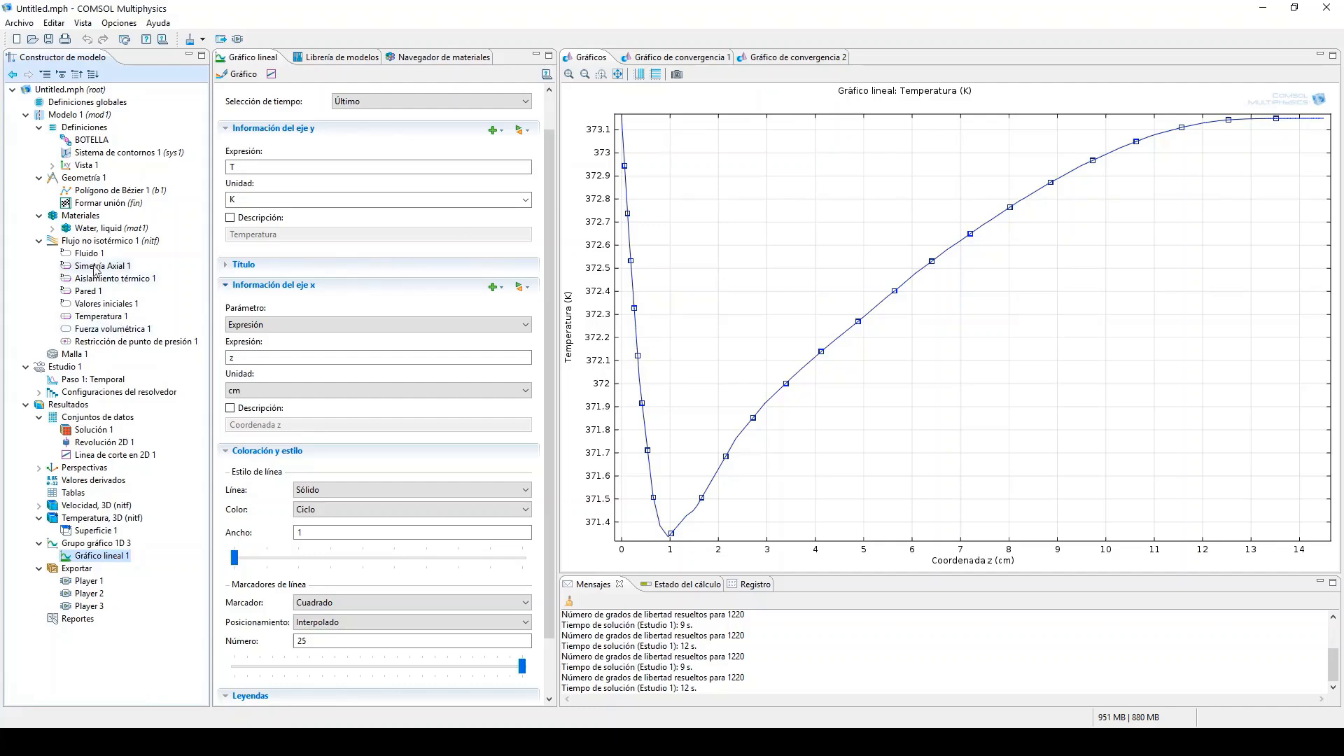
left_click(68, 379)
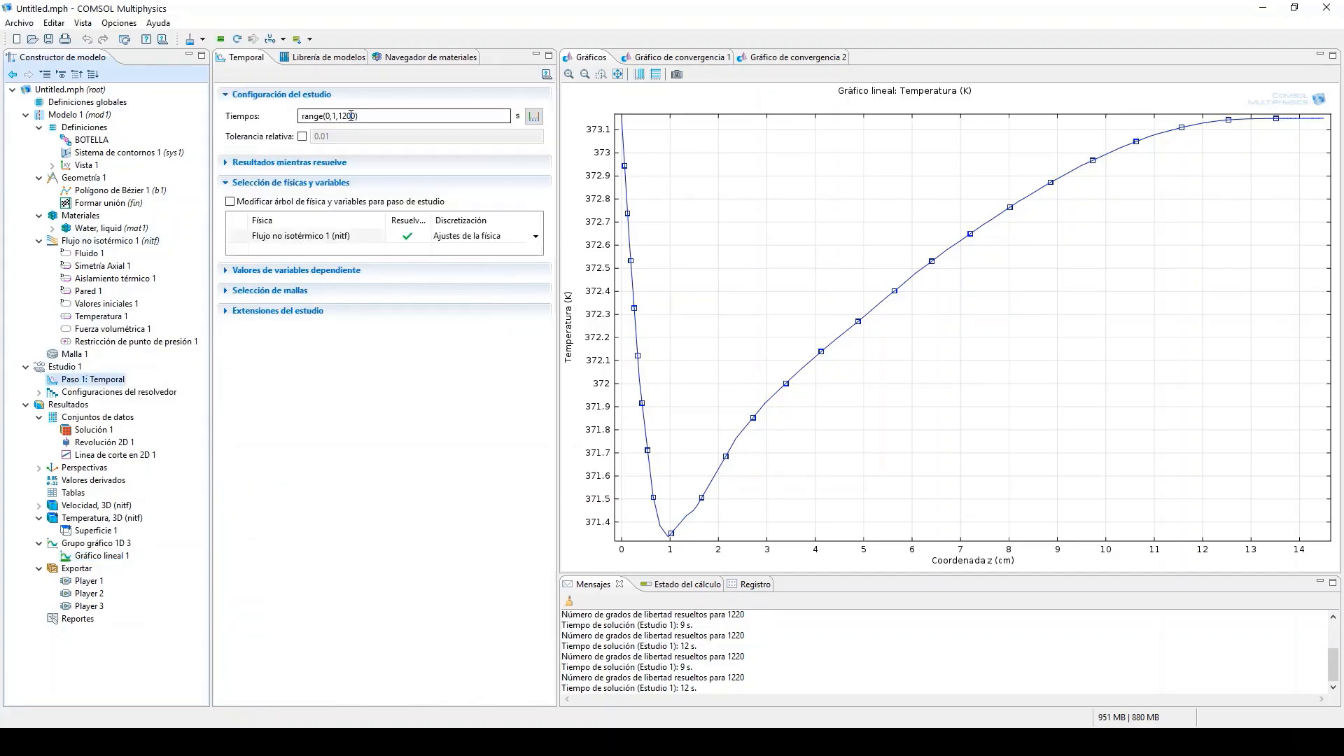
key("BackSpace")
type("8")
left_click(222, 40)
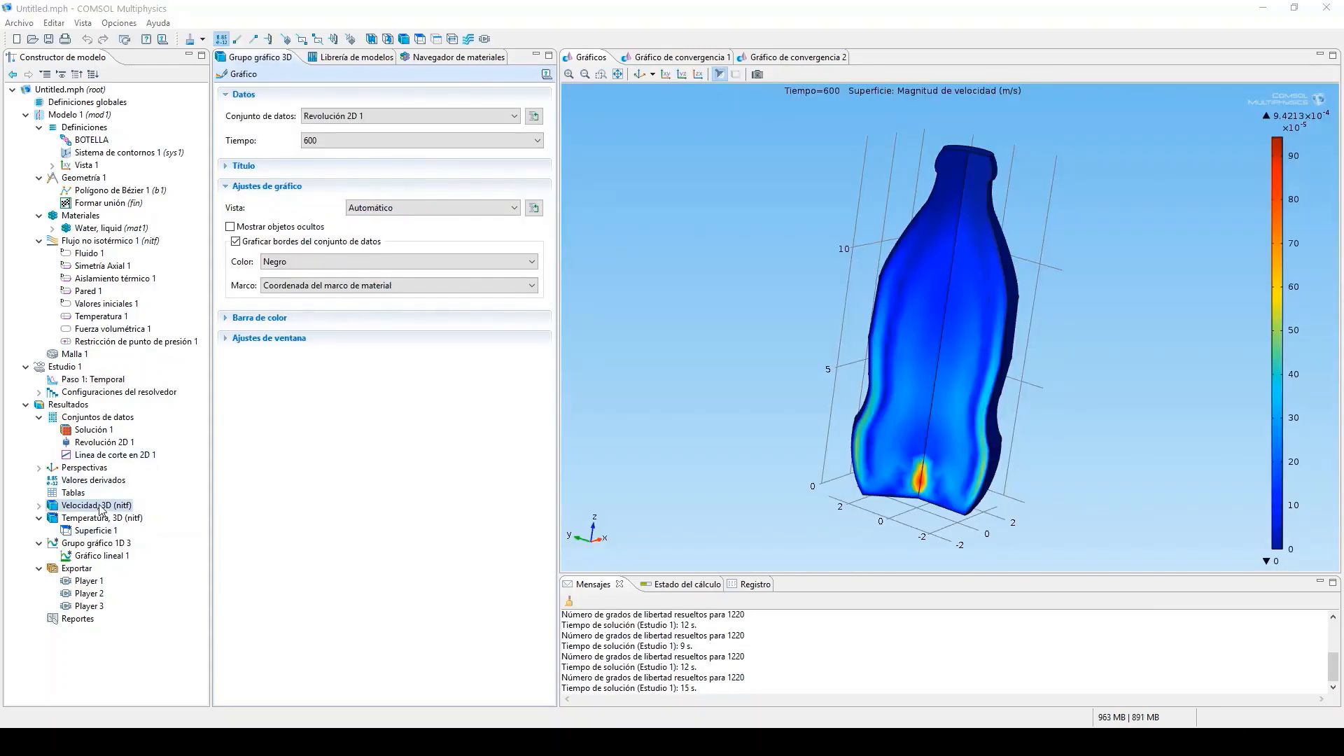
left_click(100, 556)
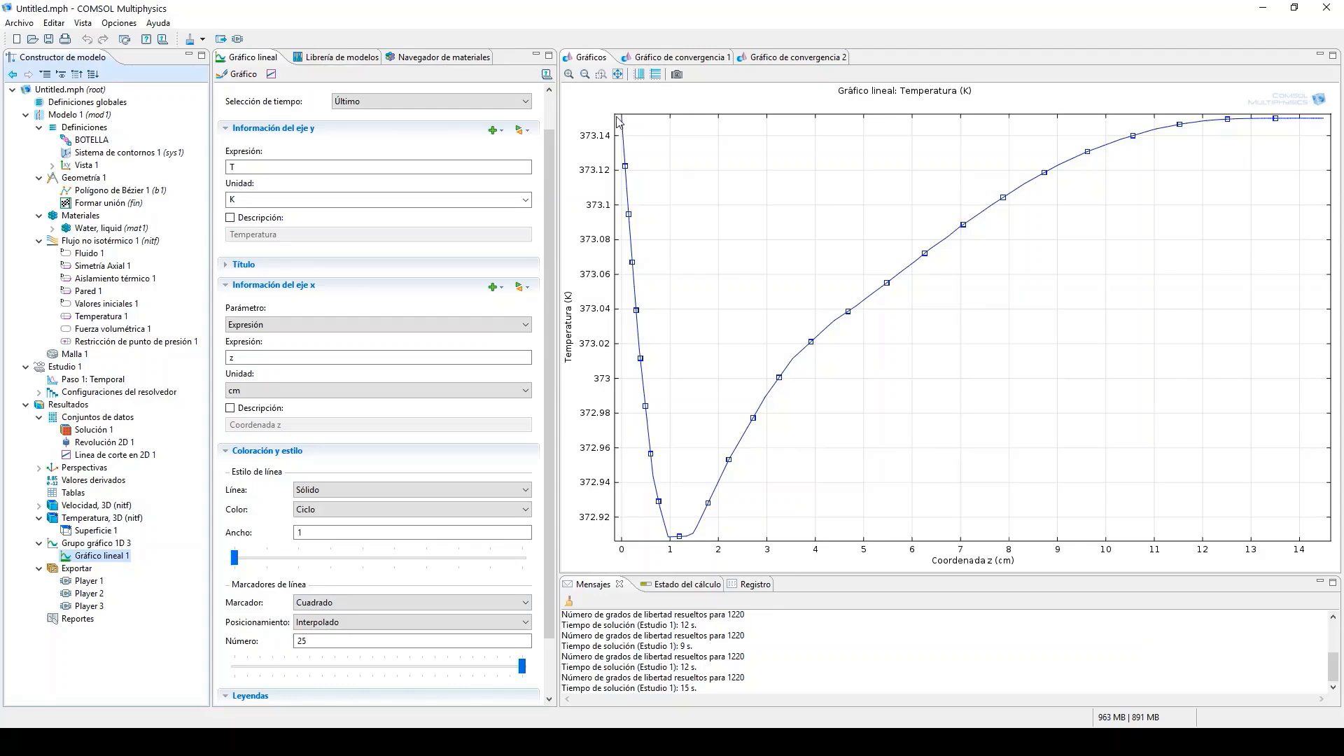
Step: Set the time-dependent study's times to range(0,1,3600) s and compute the study again
left_click(64, 366)
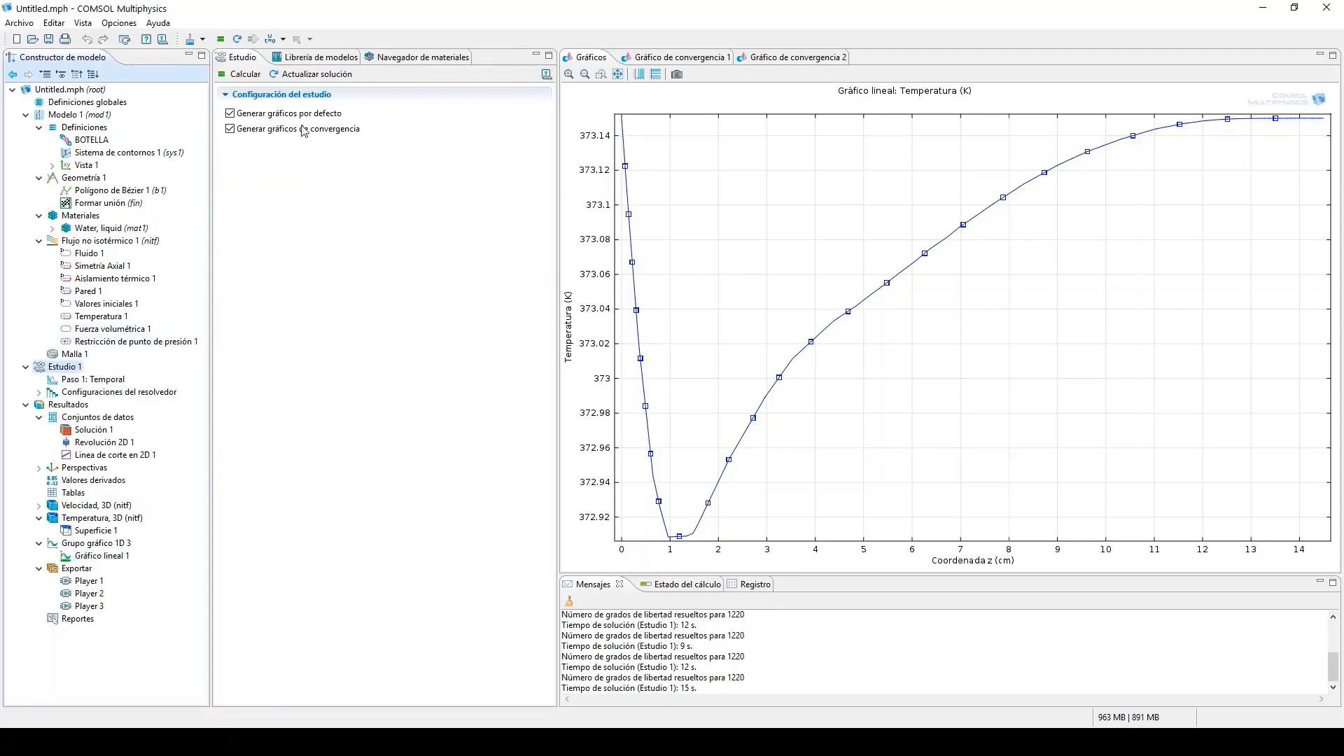
left_click(102, 381)
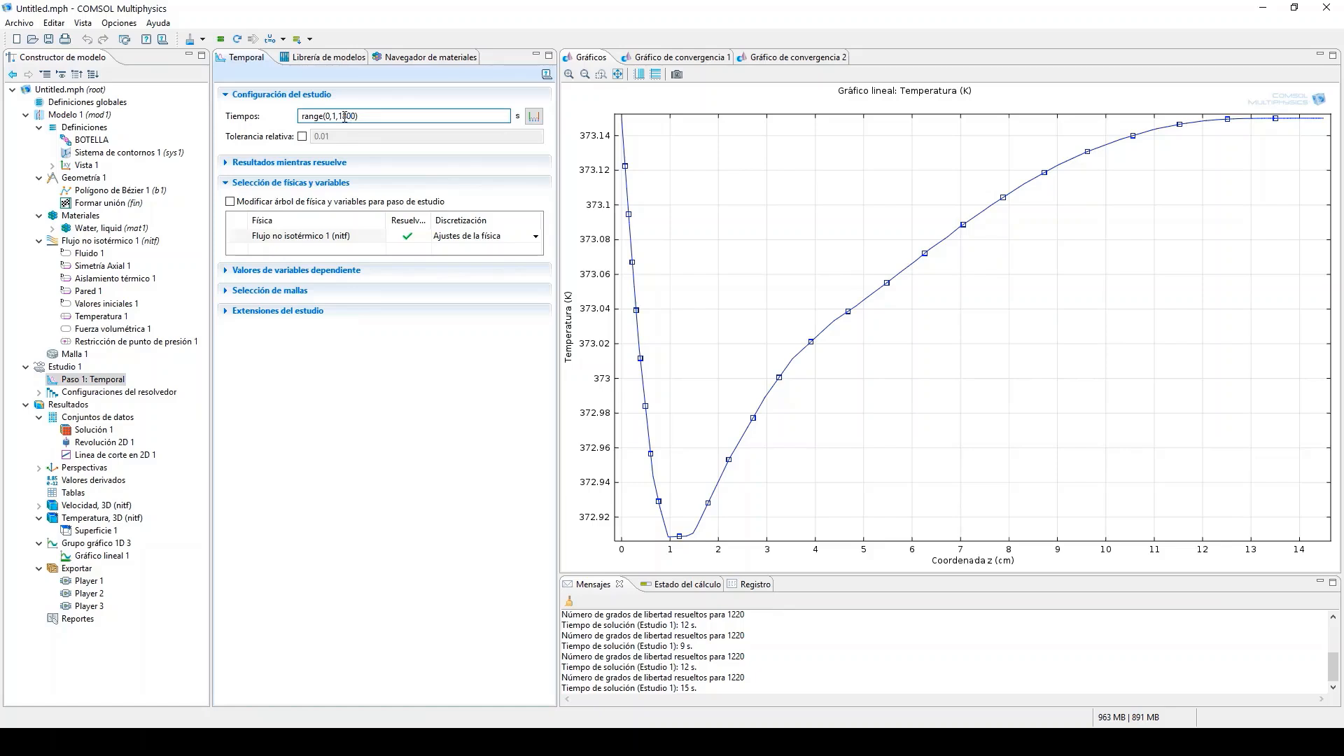
left_click_drag(345, 117, 342, 117)
type("36")
left_click(221, 39)
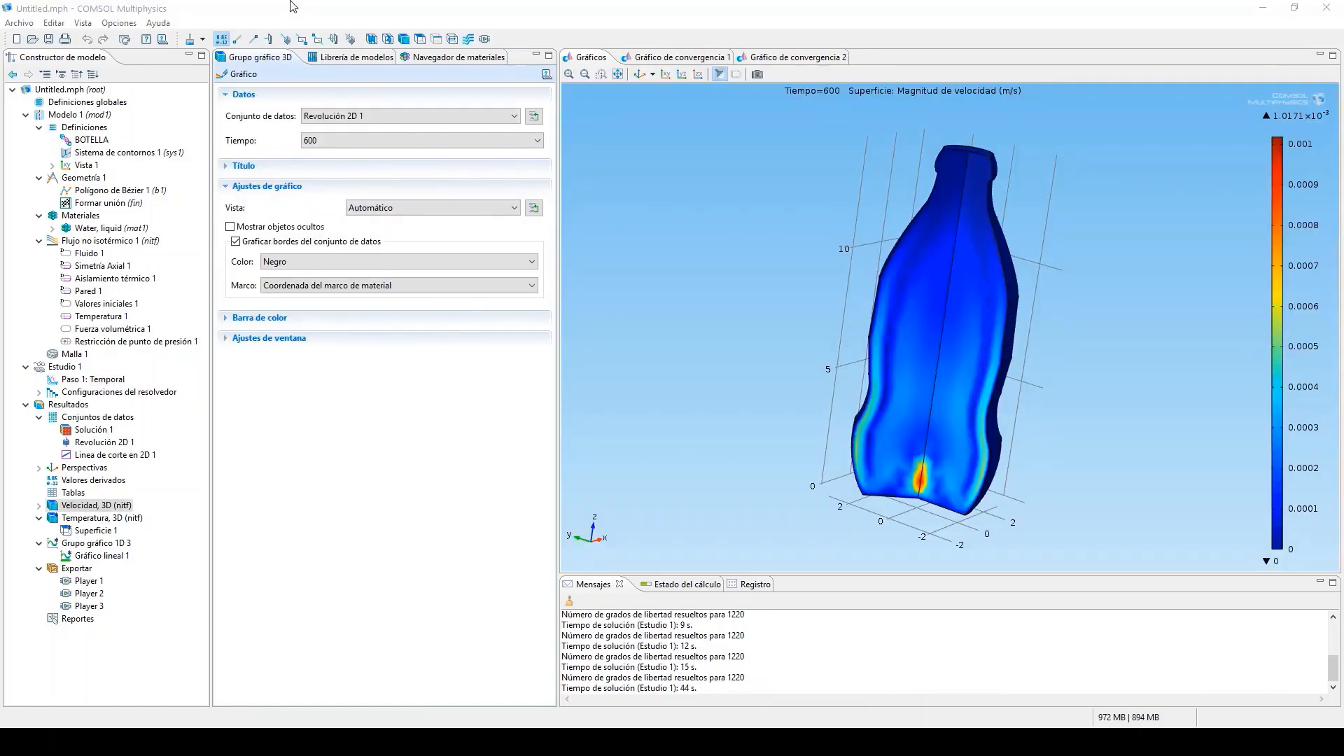
Step: Create players that animate the 3D velocity and 3D temperature plots, and display the temperature line graph
left_click(485, 43)
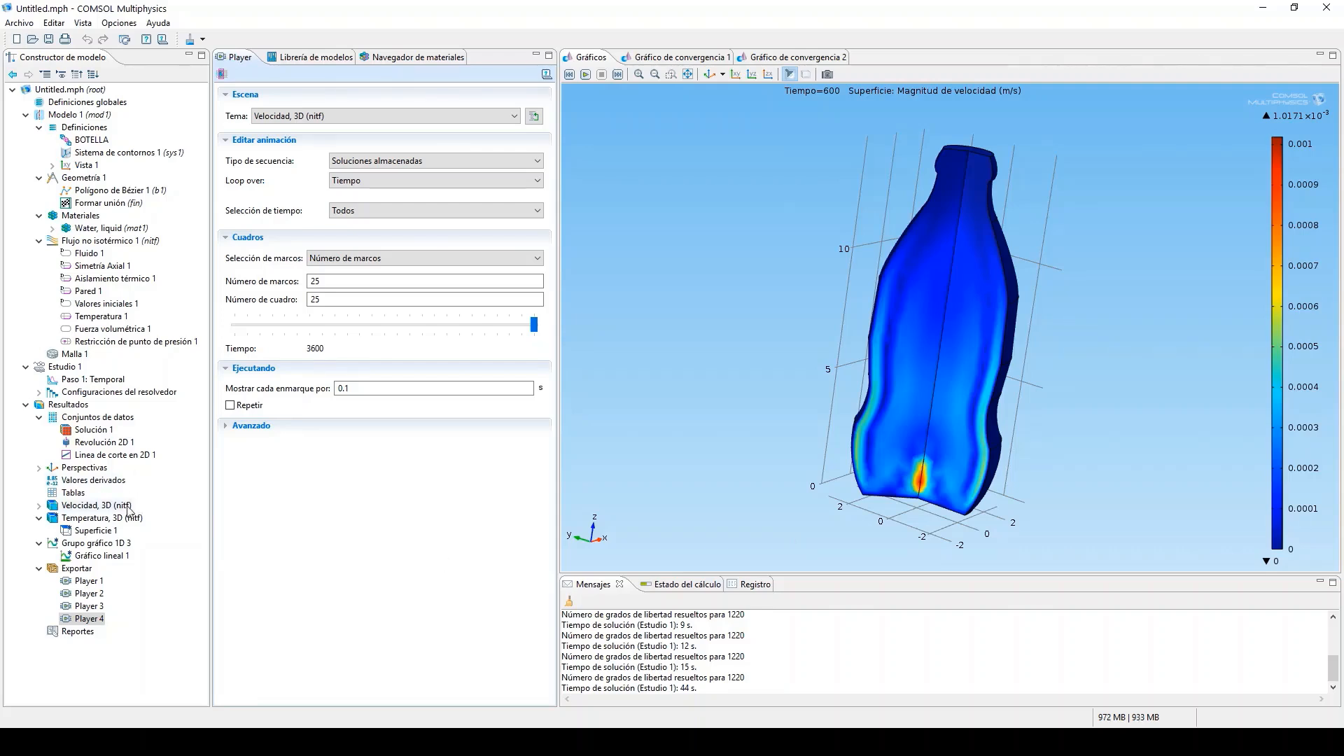
left_click(89, 519)
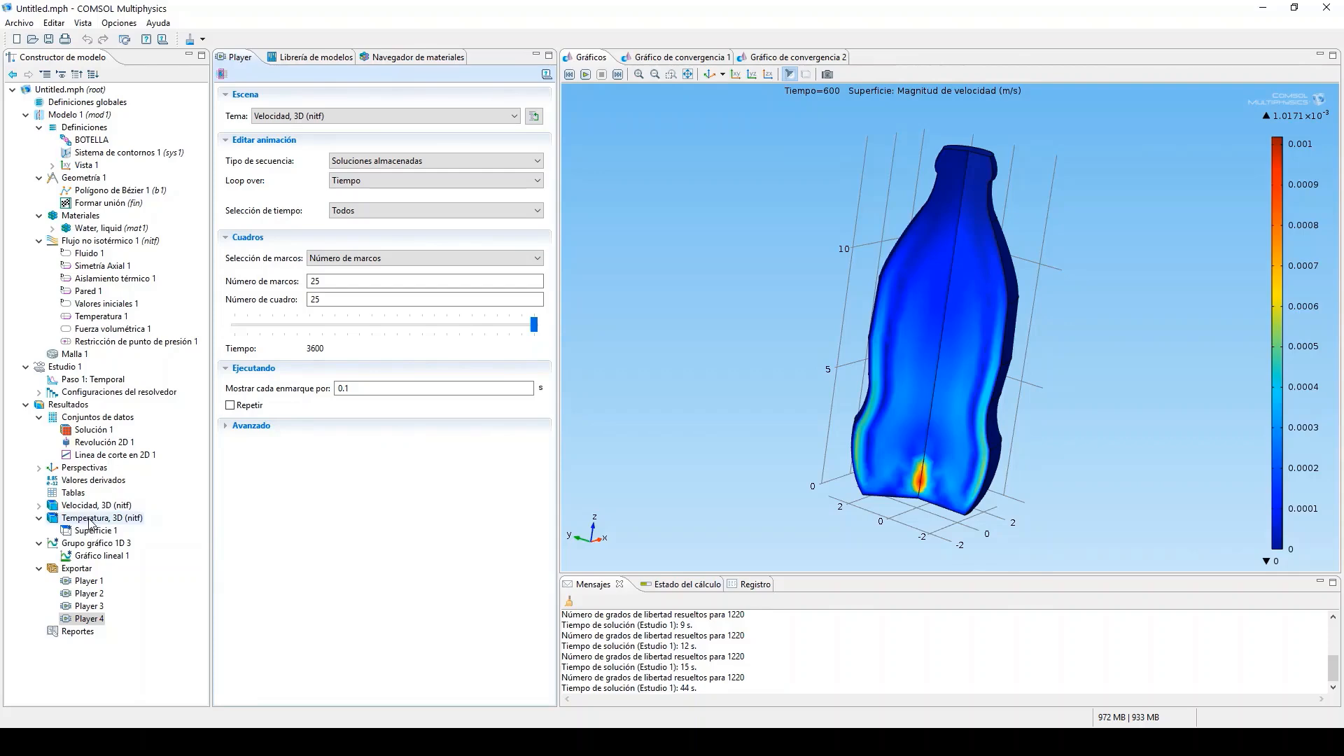
left_click(484, 39)
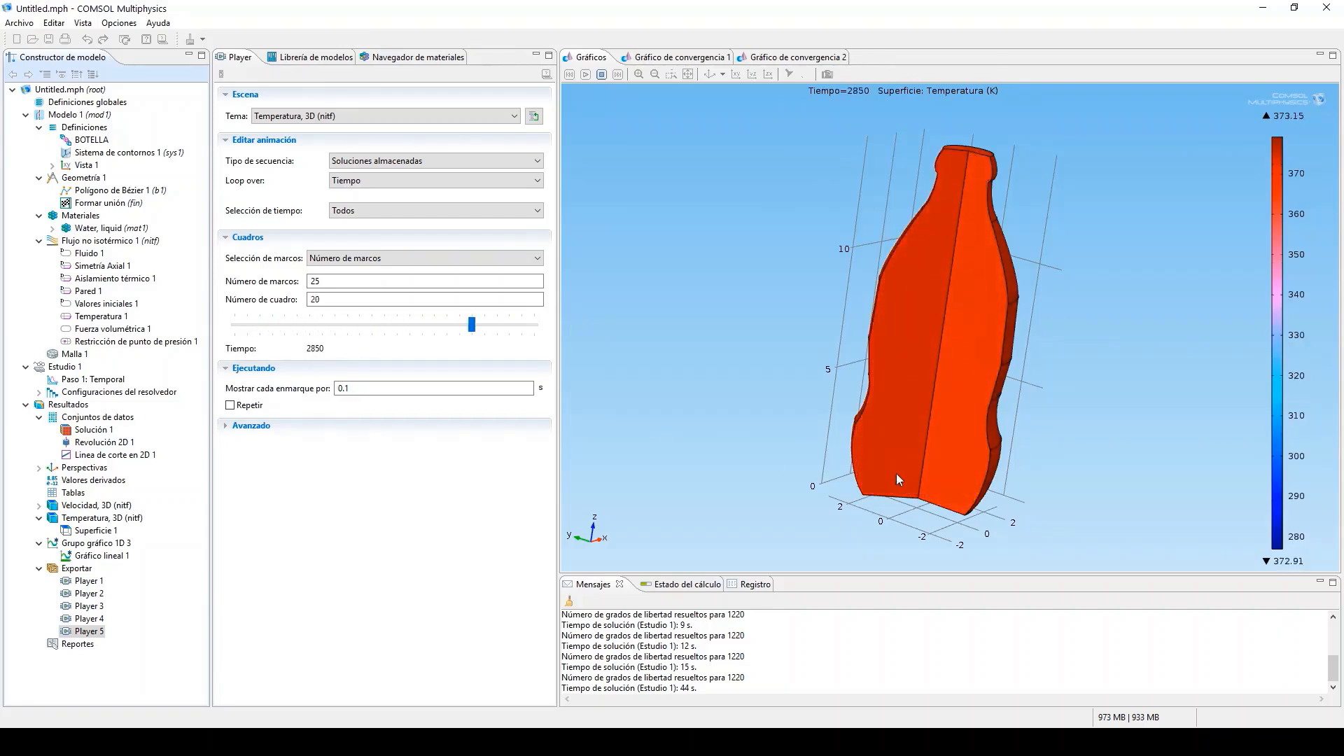
left_click(112, 556)
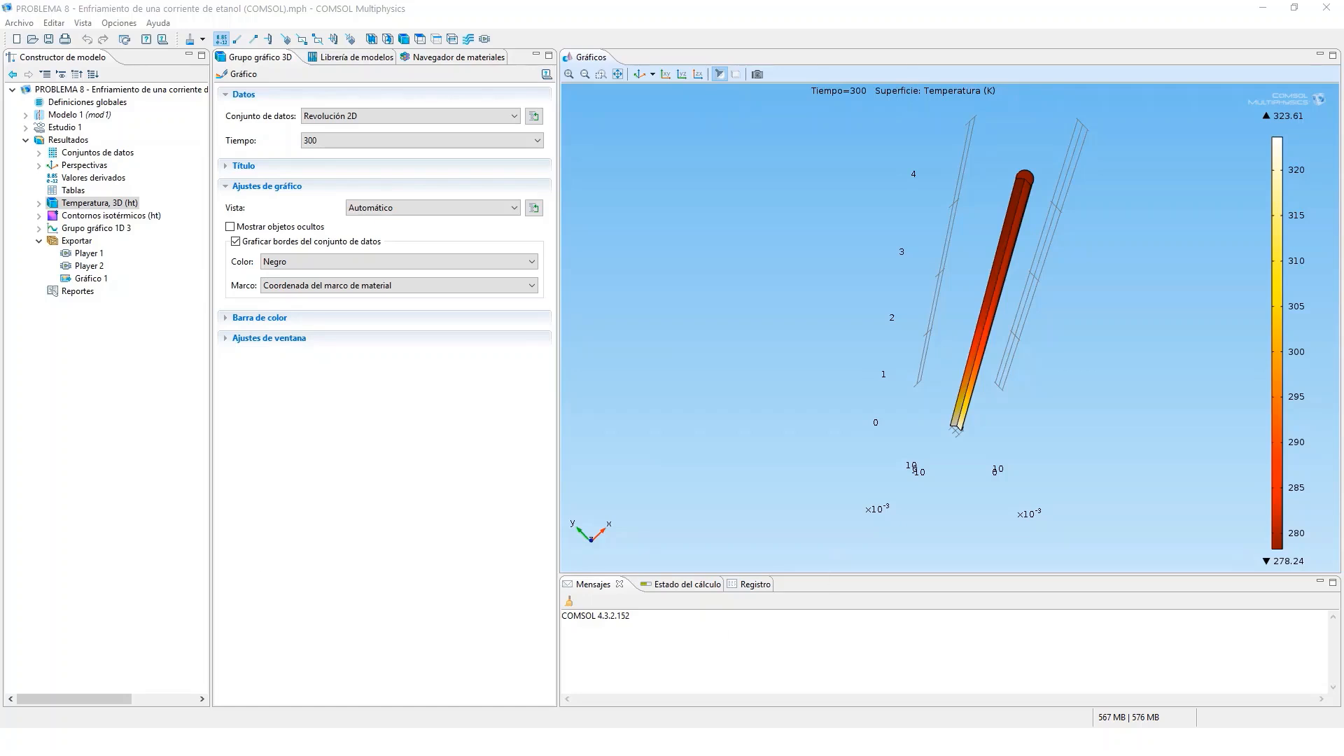
Step: Switch to File Explorer and open the exported PROBLEMA 8 CSV file from the Escritorio folder in Excel
key("super+Tab")
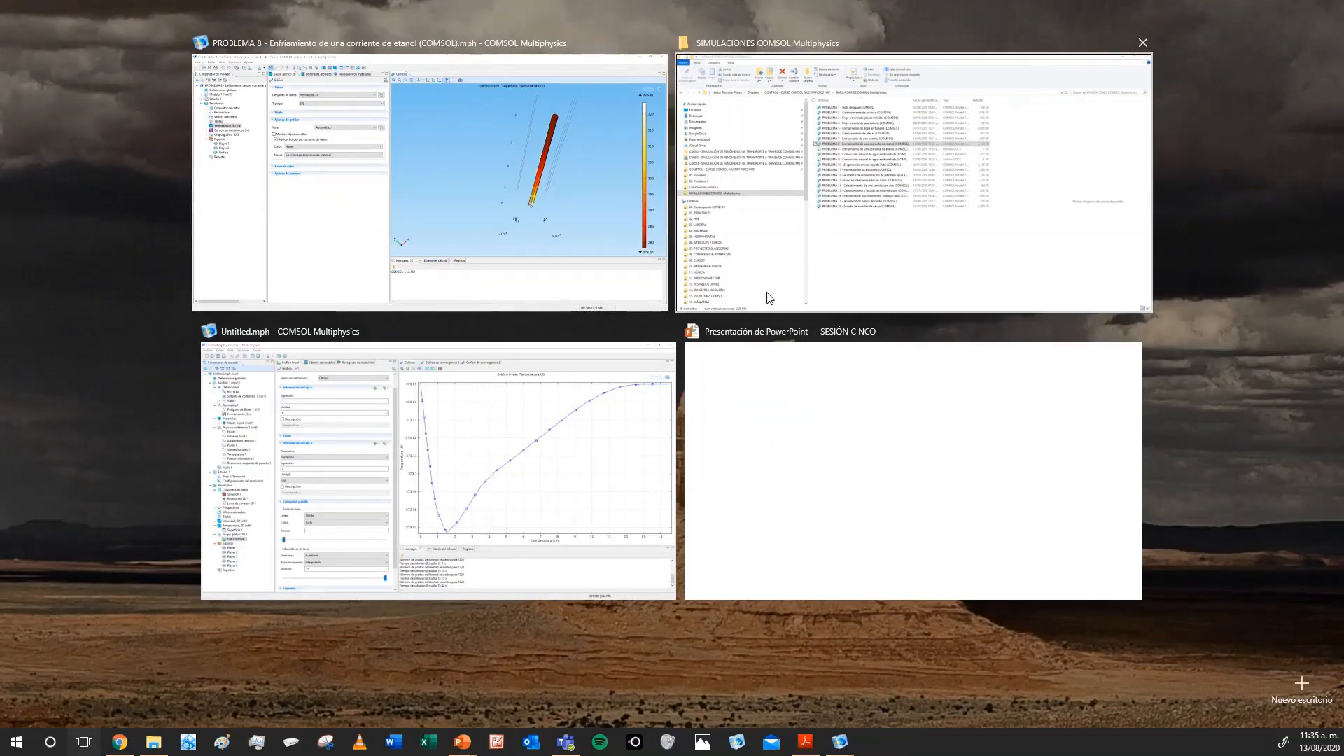
left_click(144, 267)
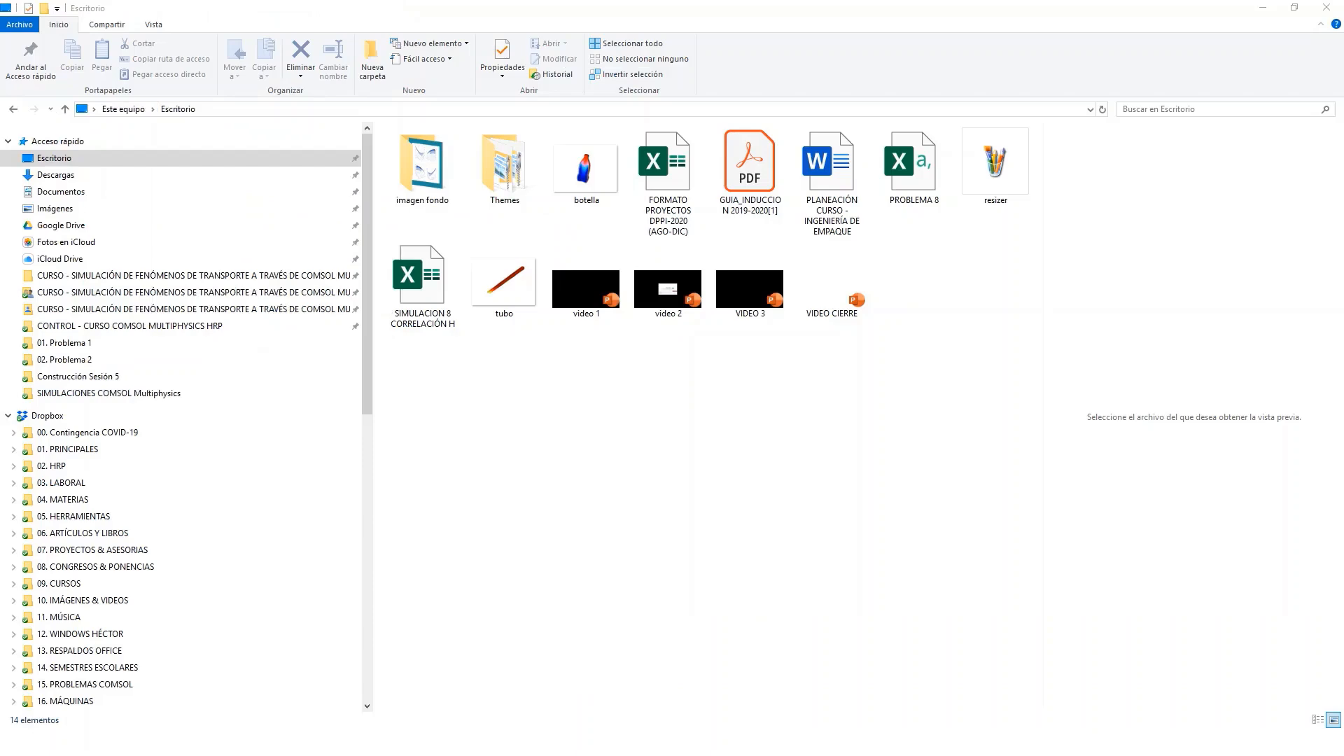
left_click(920, 204)
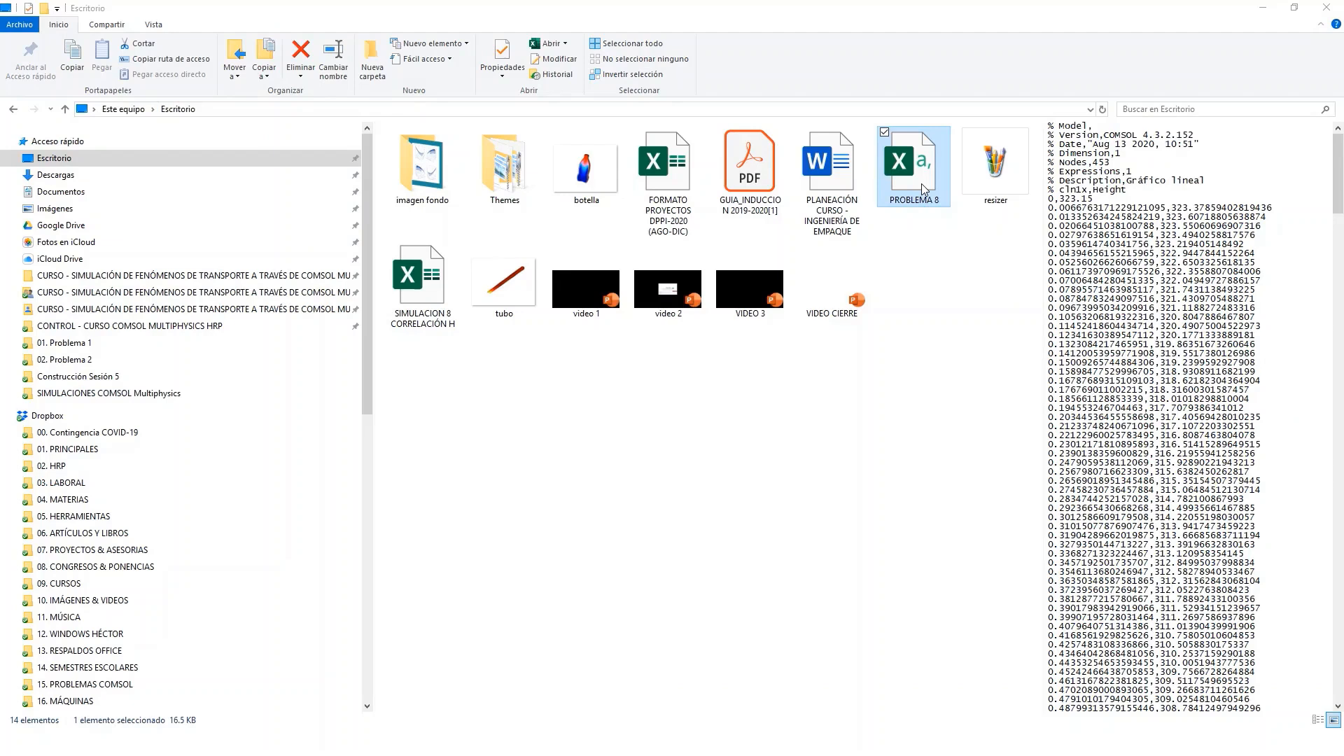
double_click(891, 175)
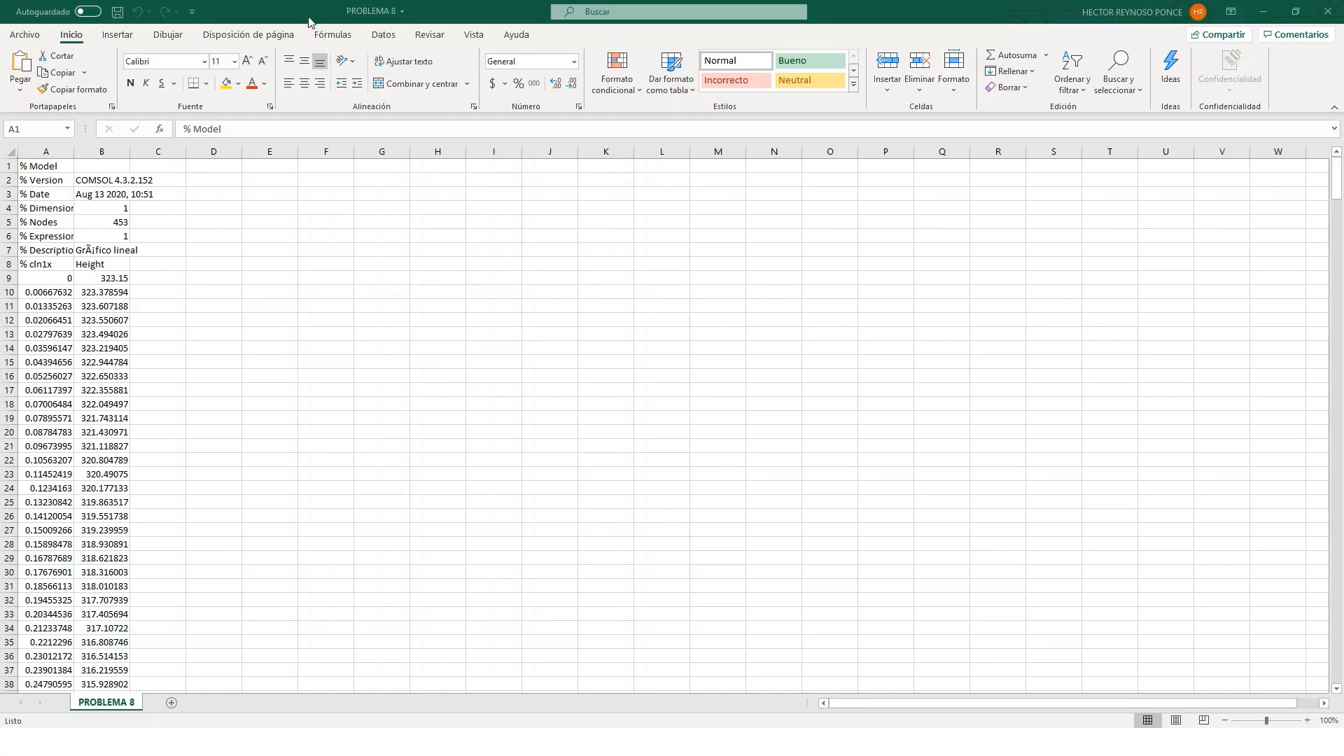
Step: Insert a scatter chart with smooth lines and markers from the PROBLEMA 8 data and save the file
left_click(132, 34)
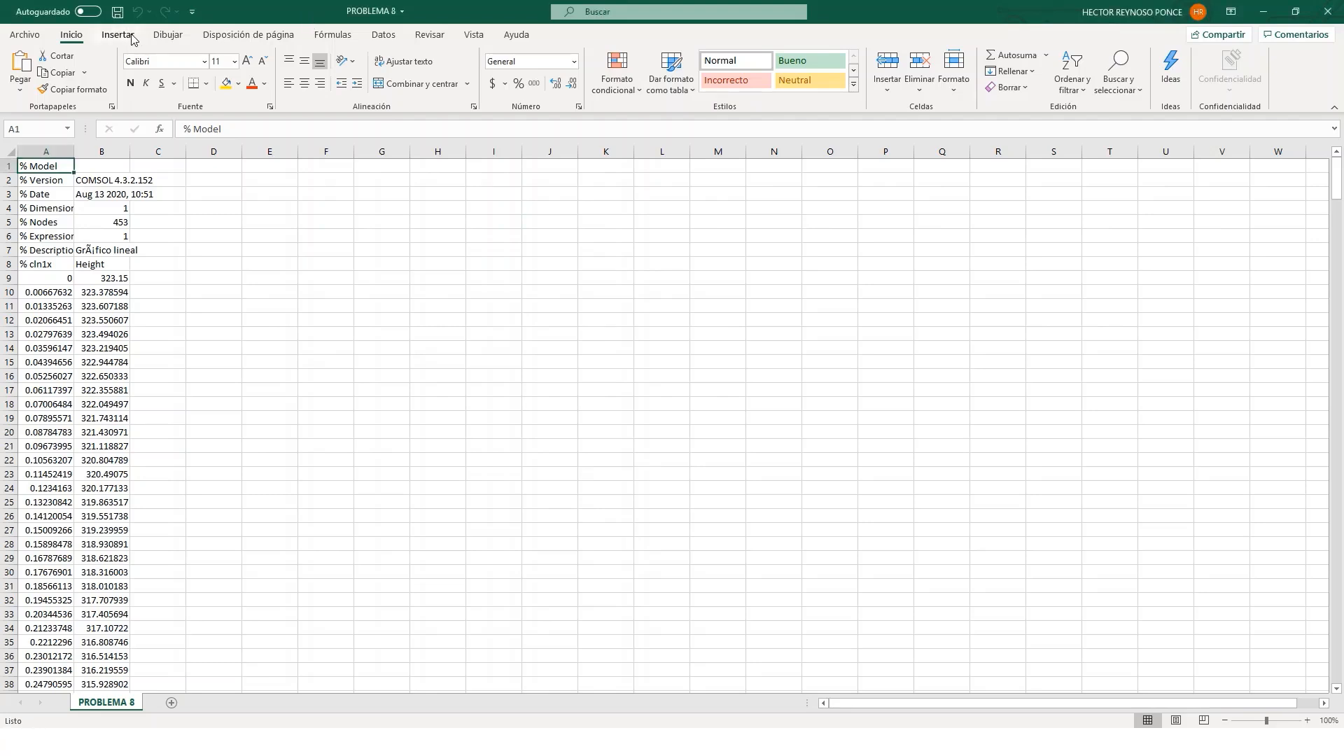
left_click(130, 36)
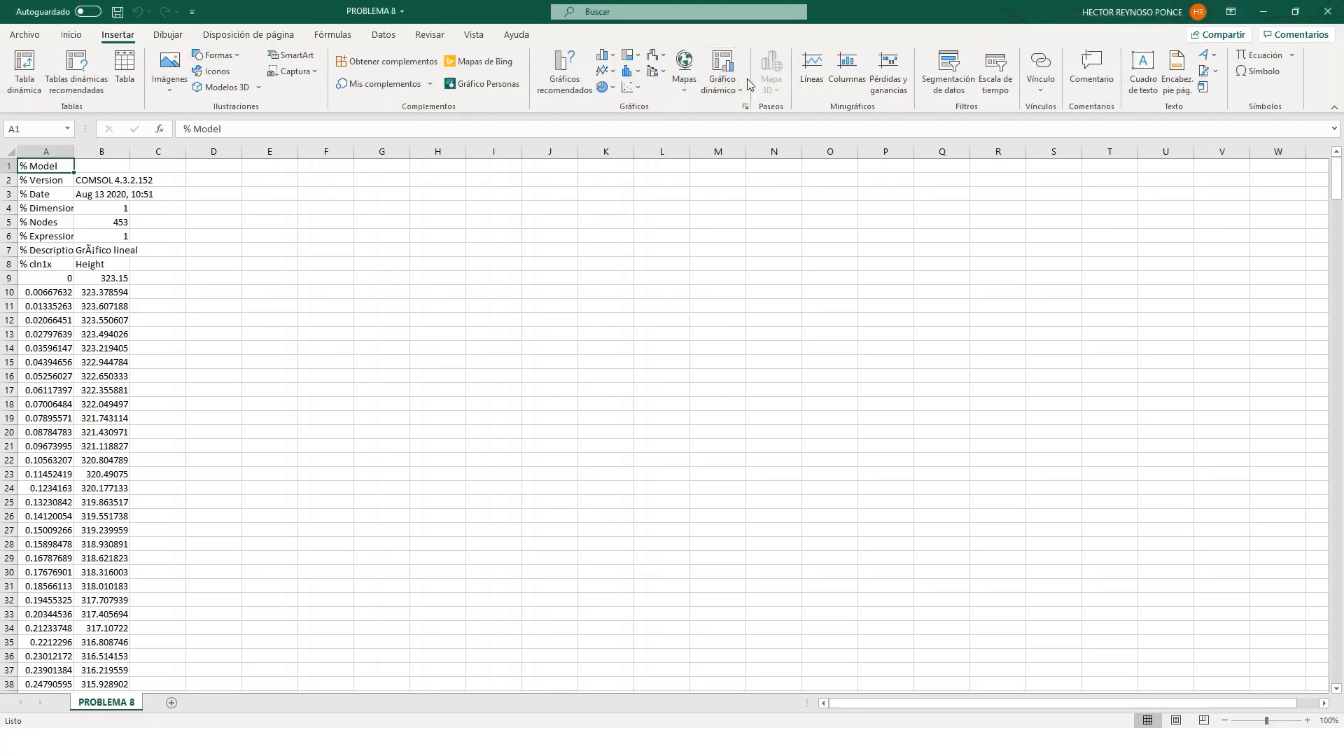
left_click(629, 87)
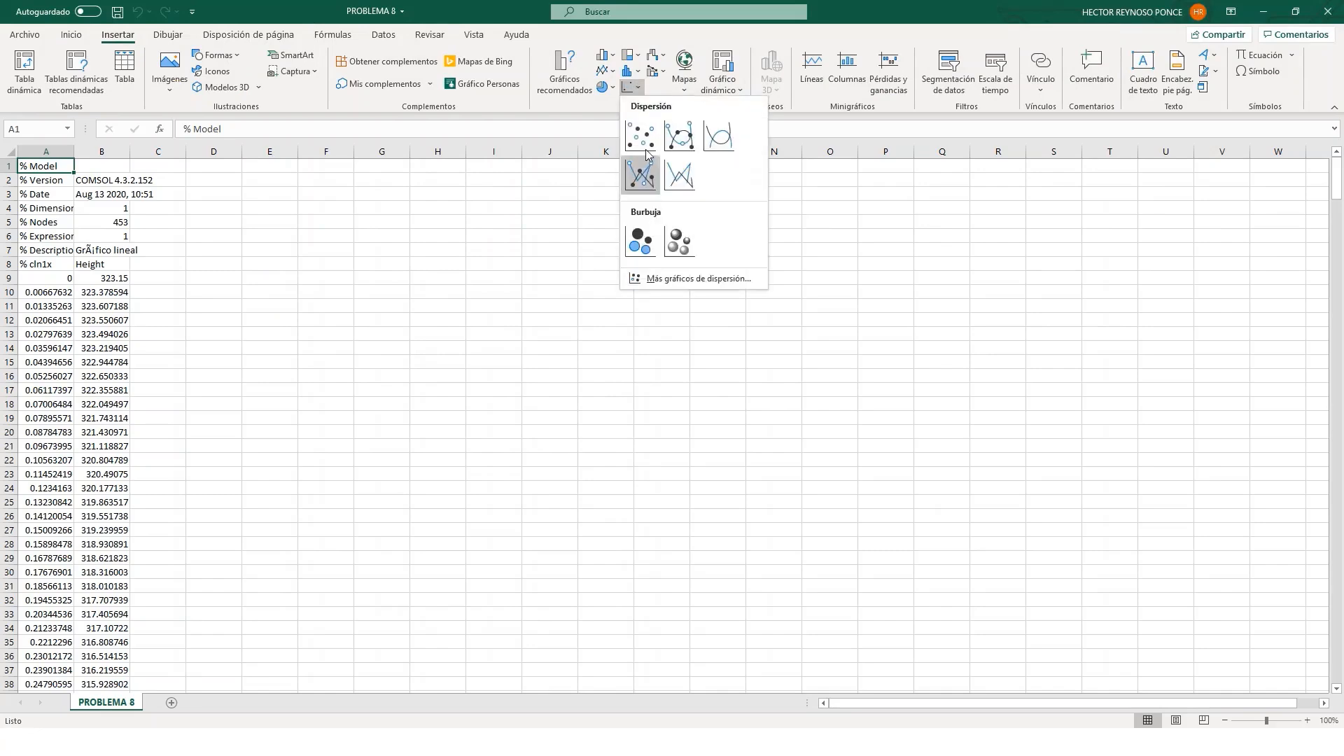
left_click(687, 139)
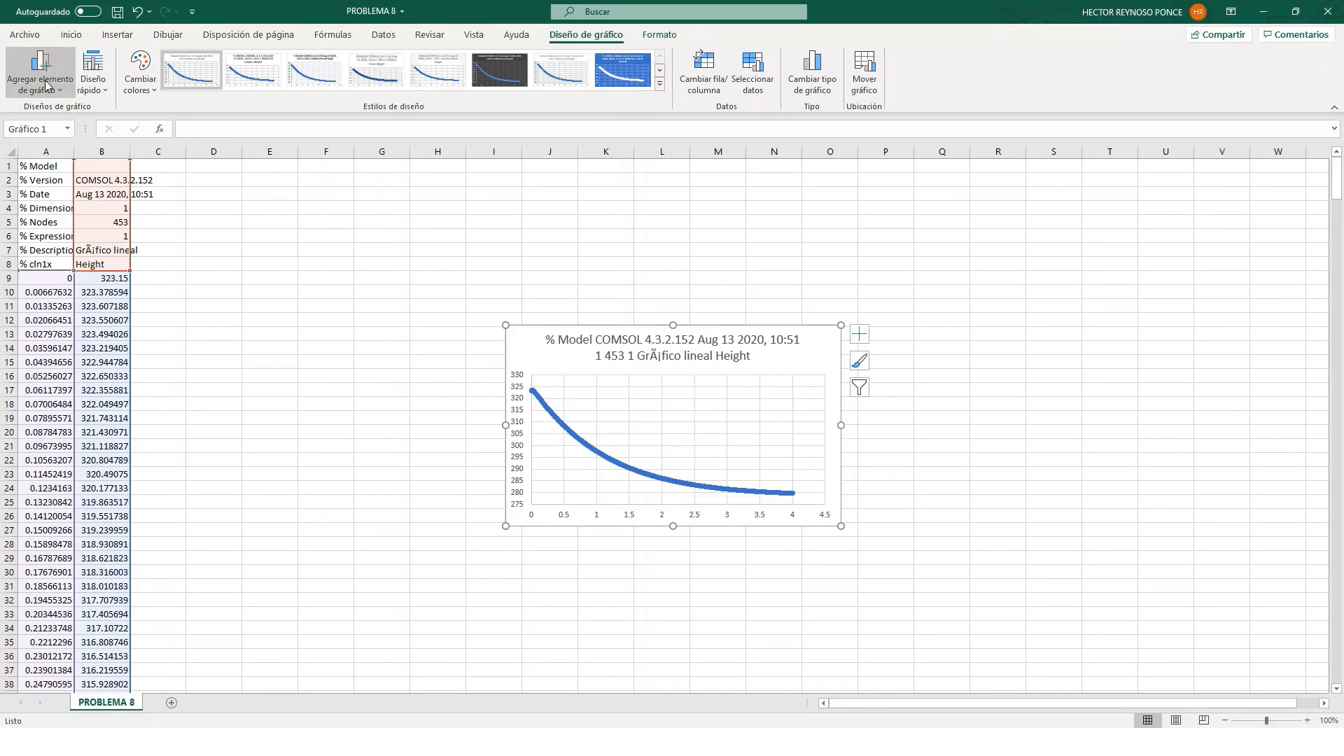
left_click(113, 12)
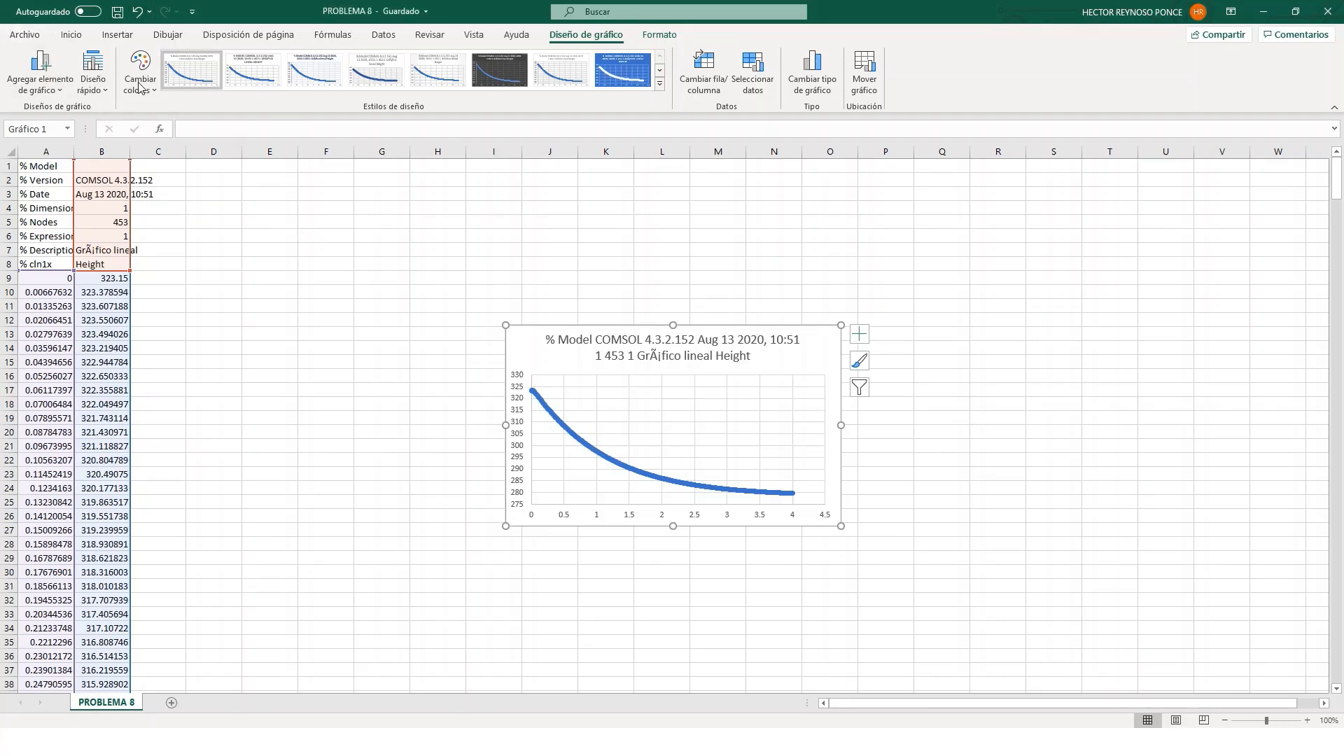
Step: Start saving a copy of PROBLEMA 8 and set its file format to Libro de Excel (*.xlsx)
left_click(44, 37)
left_click(57, 221)
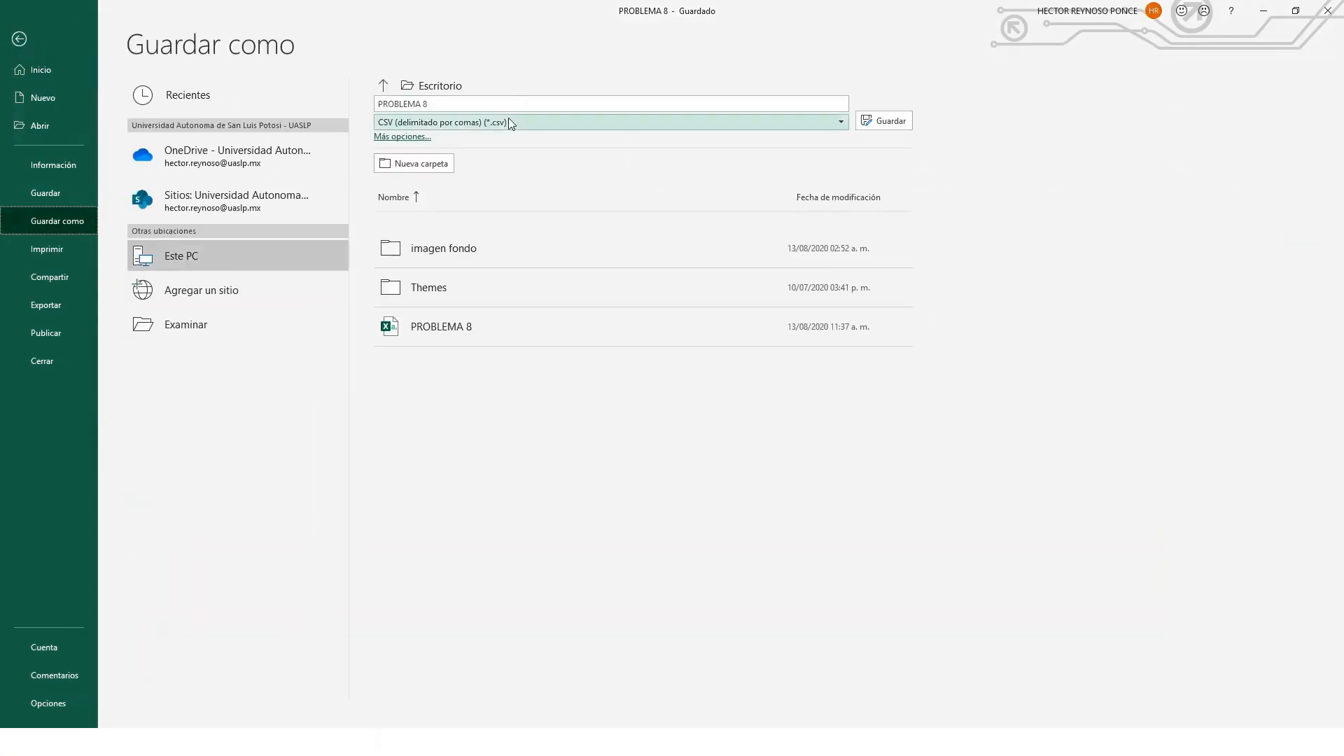
left_click(435, 123)
left_click(463, 138)
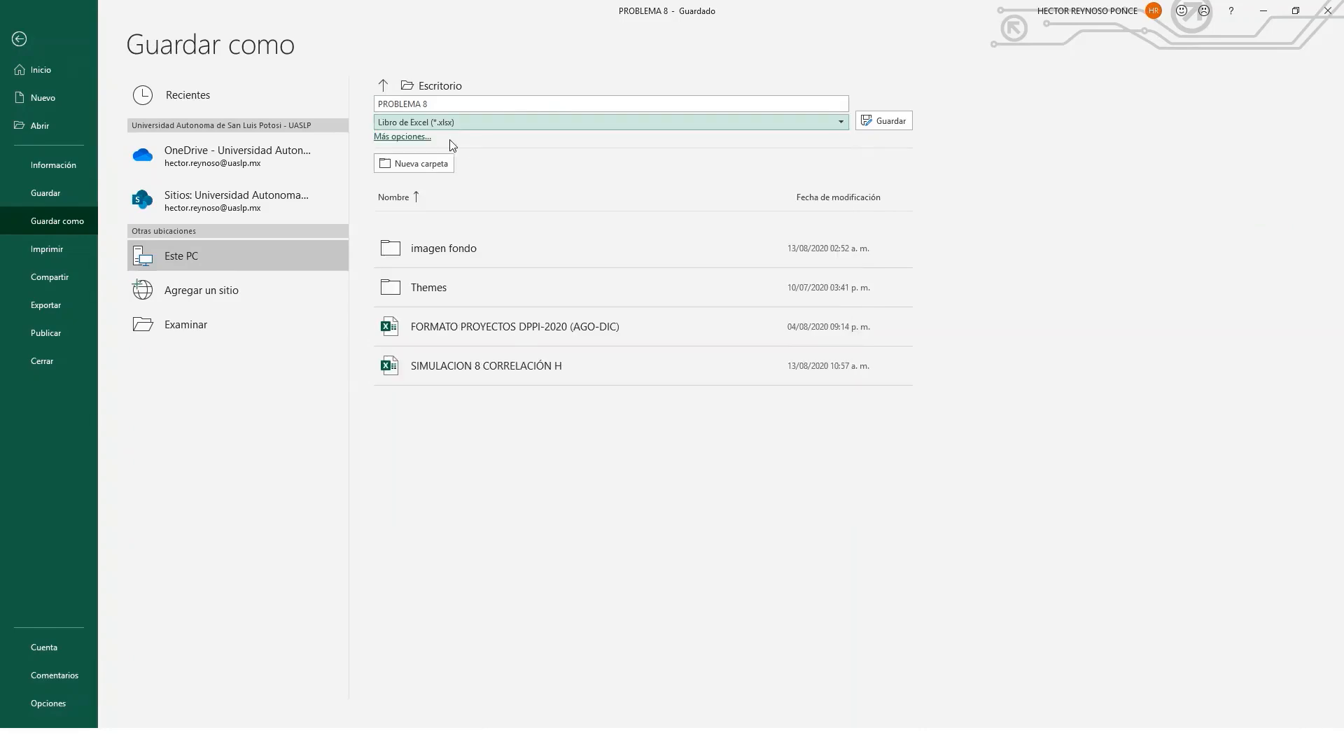
left_click(432, 91)
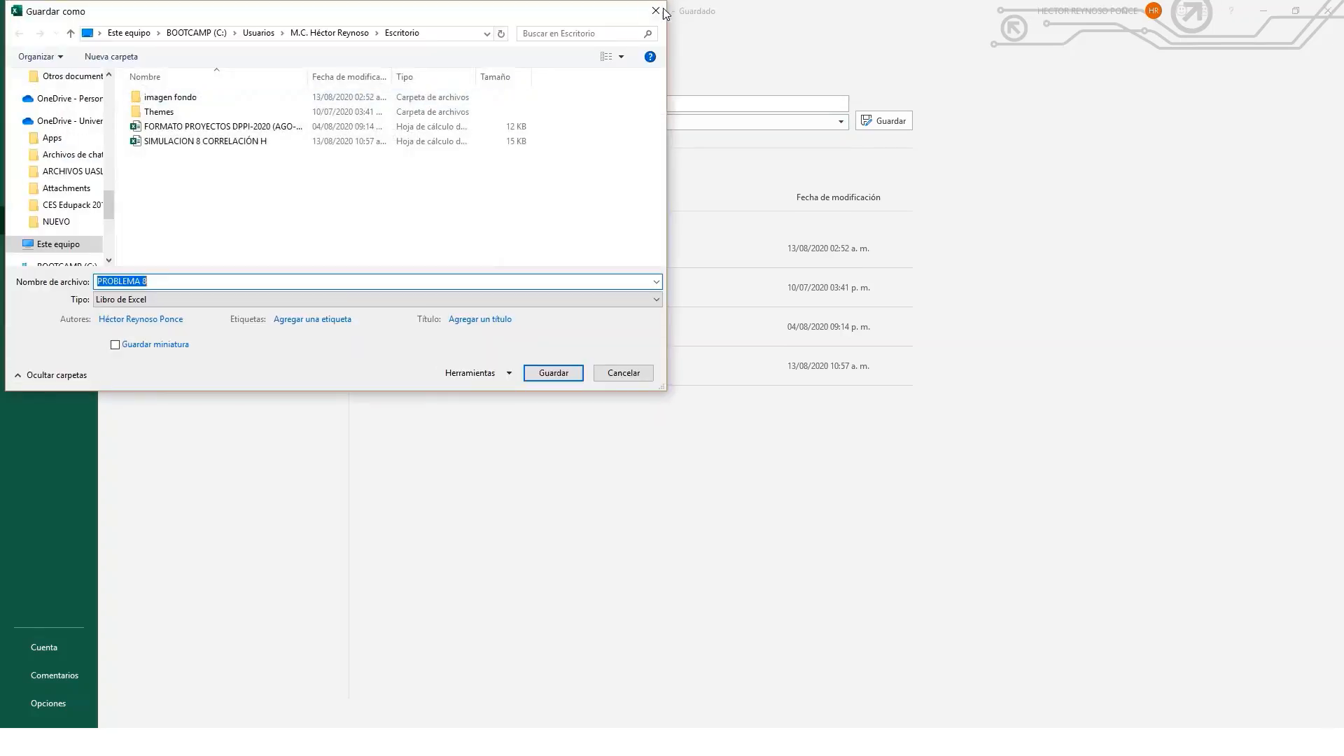
left_click(656, 10)
left_click(585, 90)
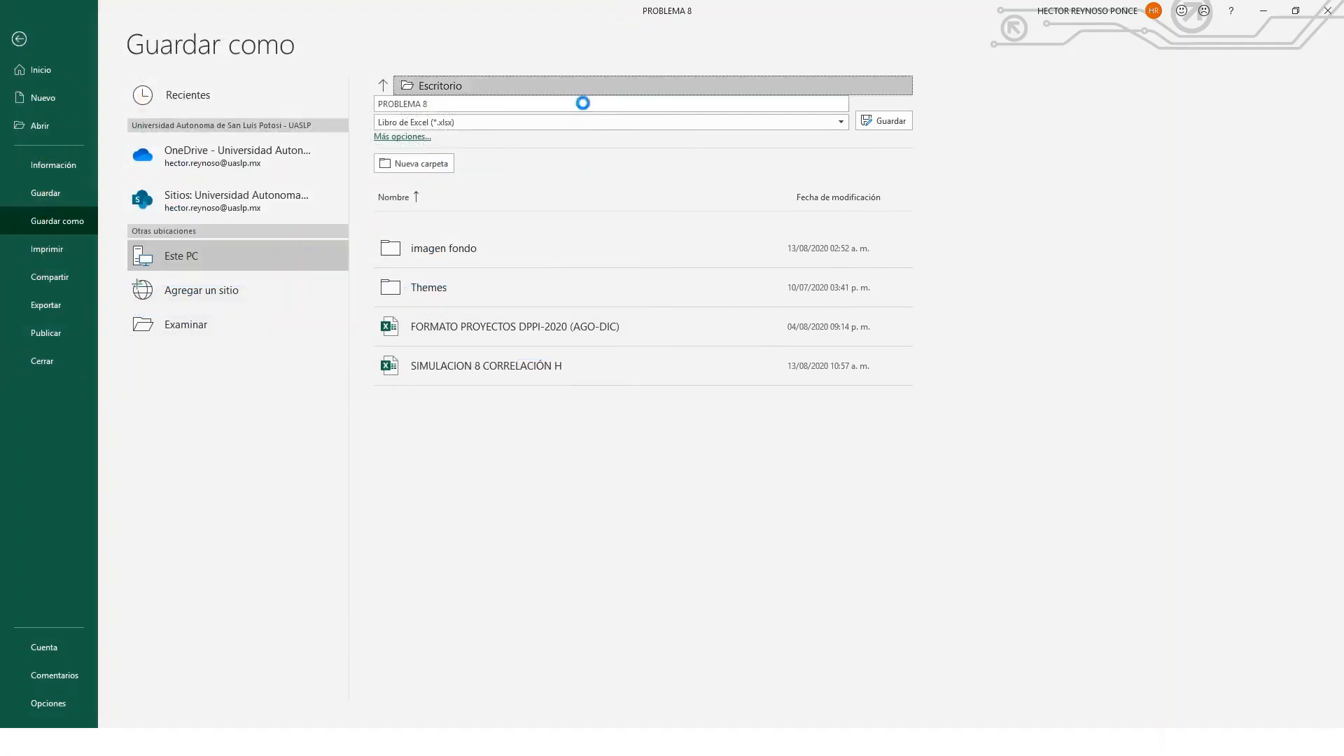
left_click(656, 12)
Step: Name the workbook SCM-0XX-EXCEL-NOMBRE and save it in the Escritorio folder
left_click(634, 103)
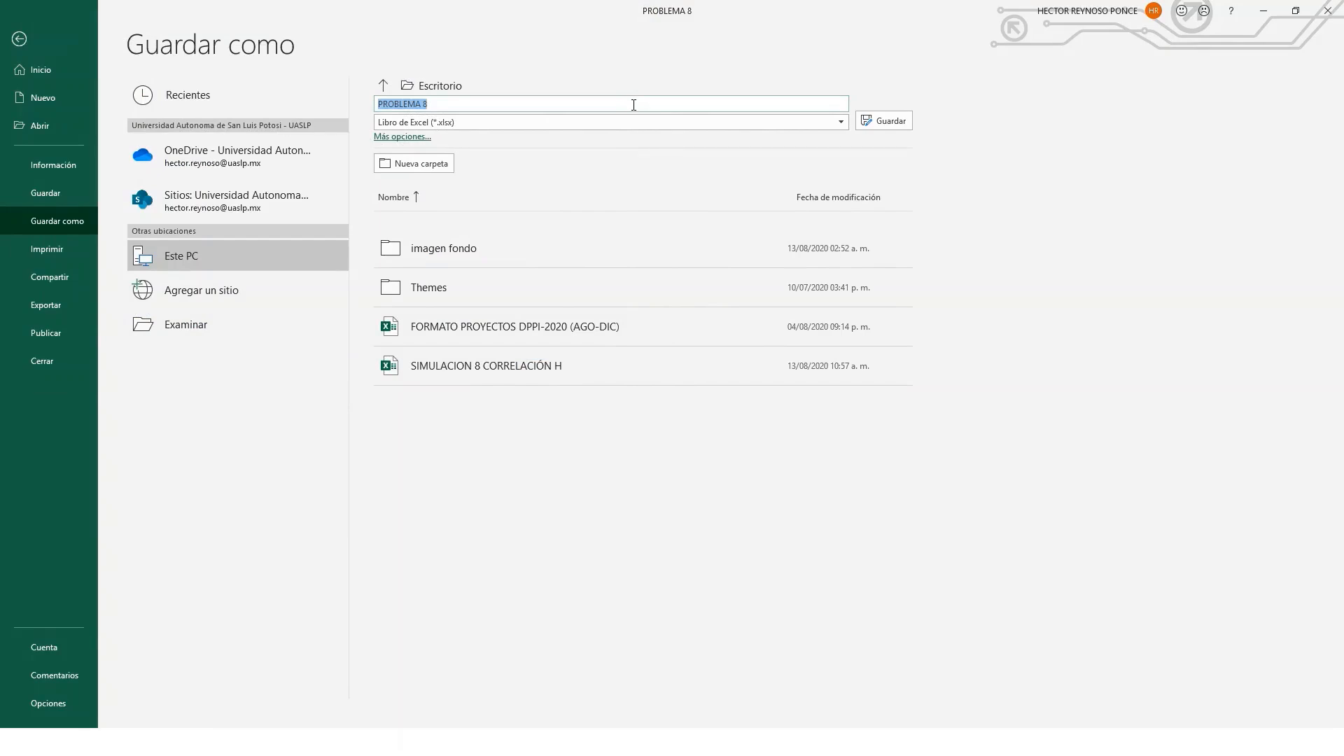
type("CS")
key("BackSpace")
key("BackSpace")
type("SCM-0XX")
type("-EXCEL-NOMBRE")
left_click(884, 120)
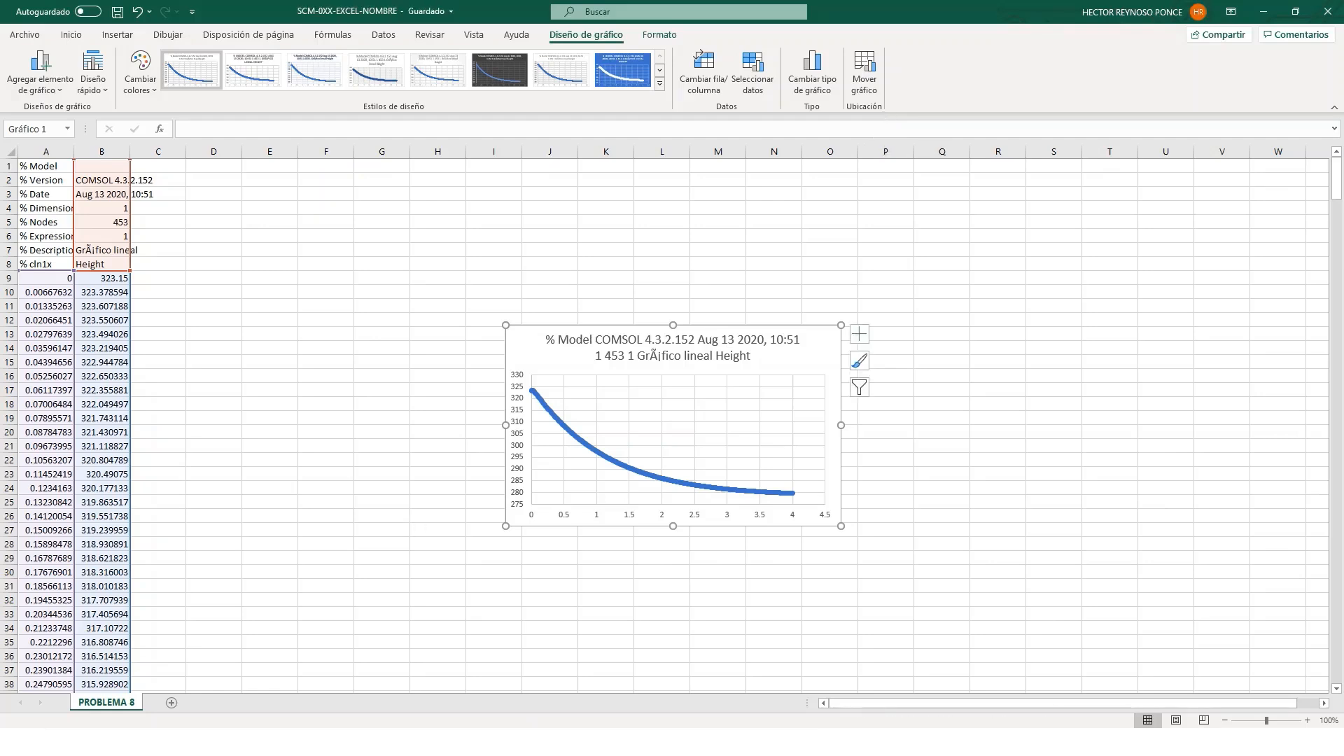
Step: Close the Excel workbook and switch back to the Untitled.mph model in COMSOL Multiphysics
left_click(569, 434)
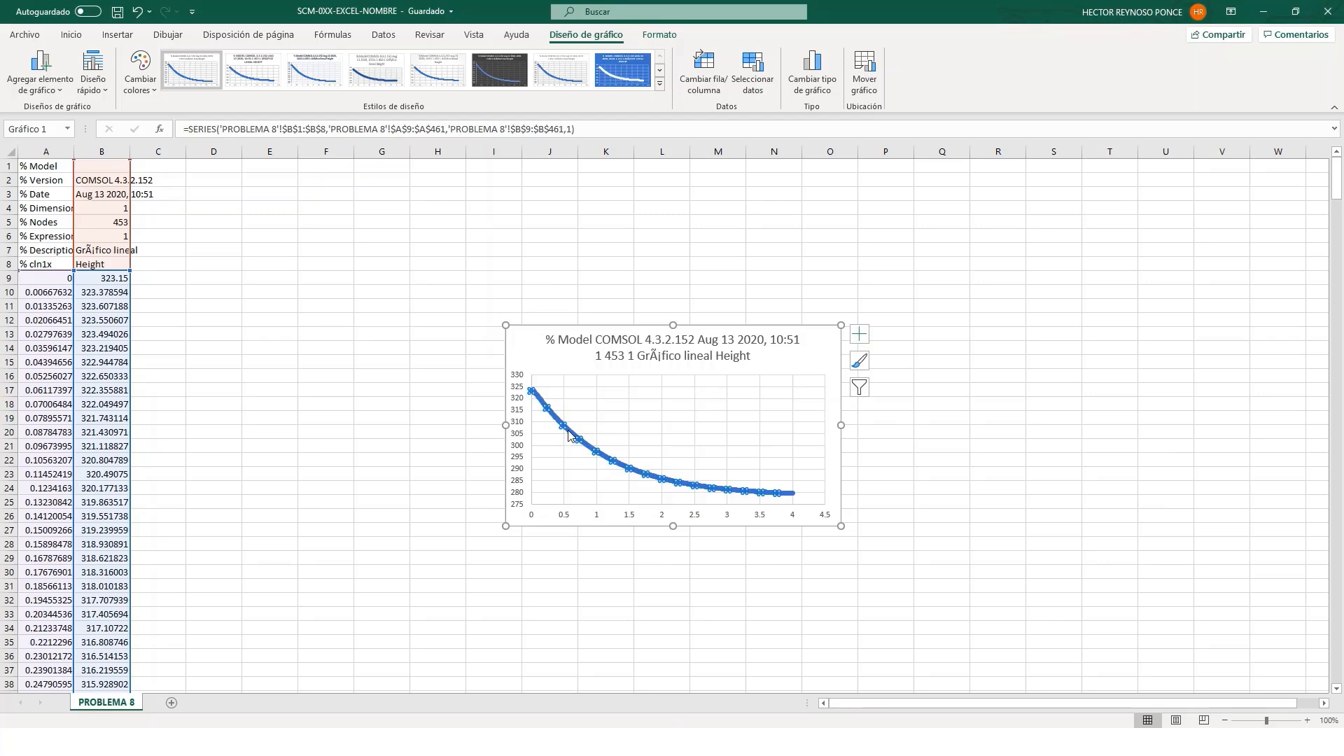
left_click(1325, 11)
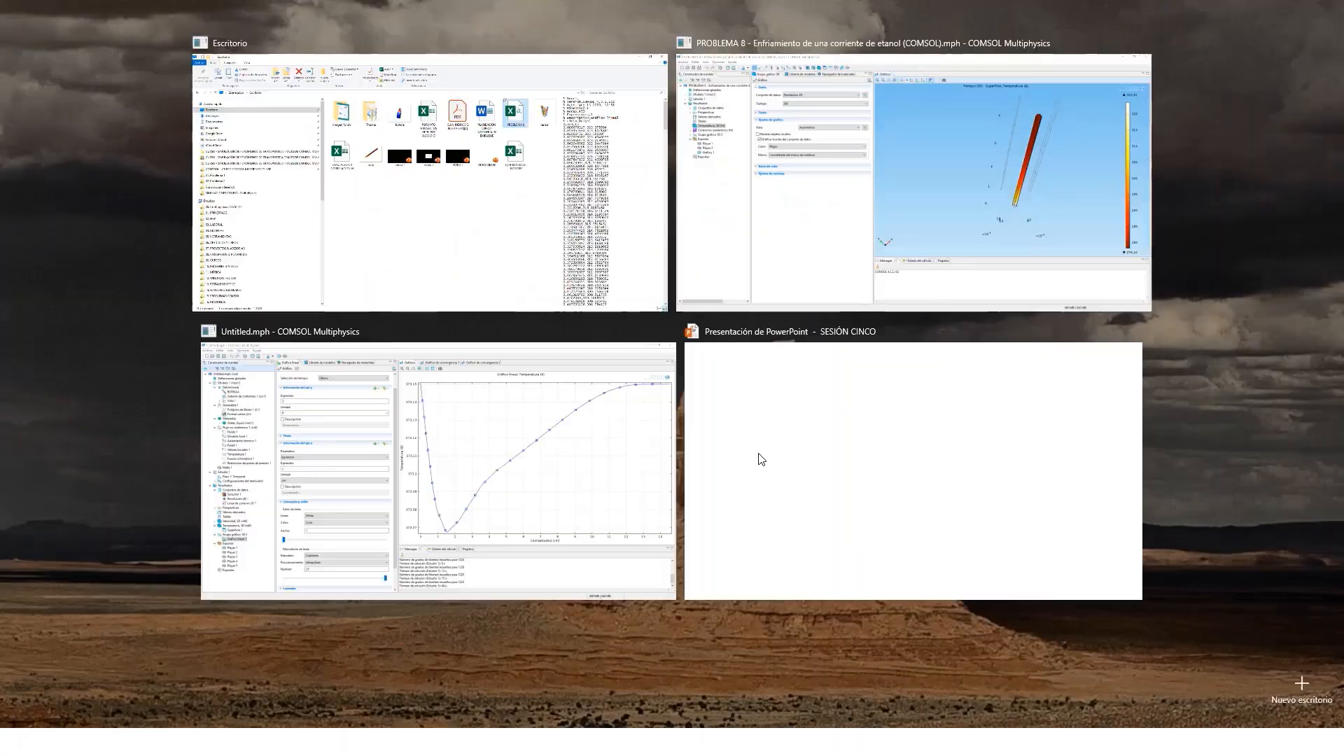
key("super+Tab")
left_click(595, 468)
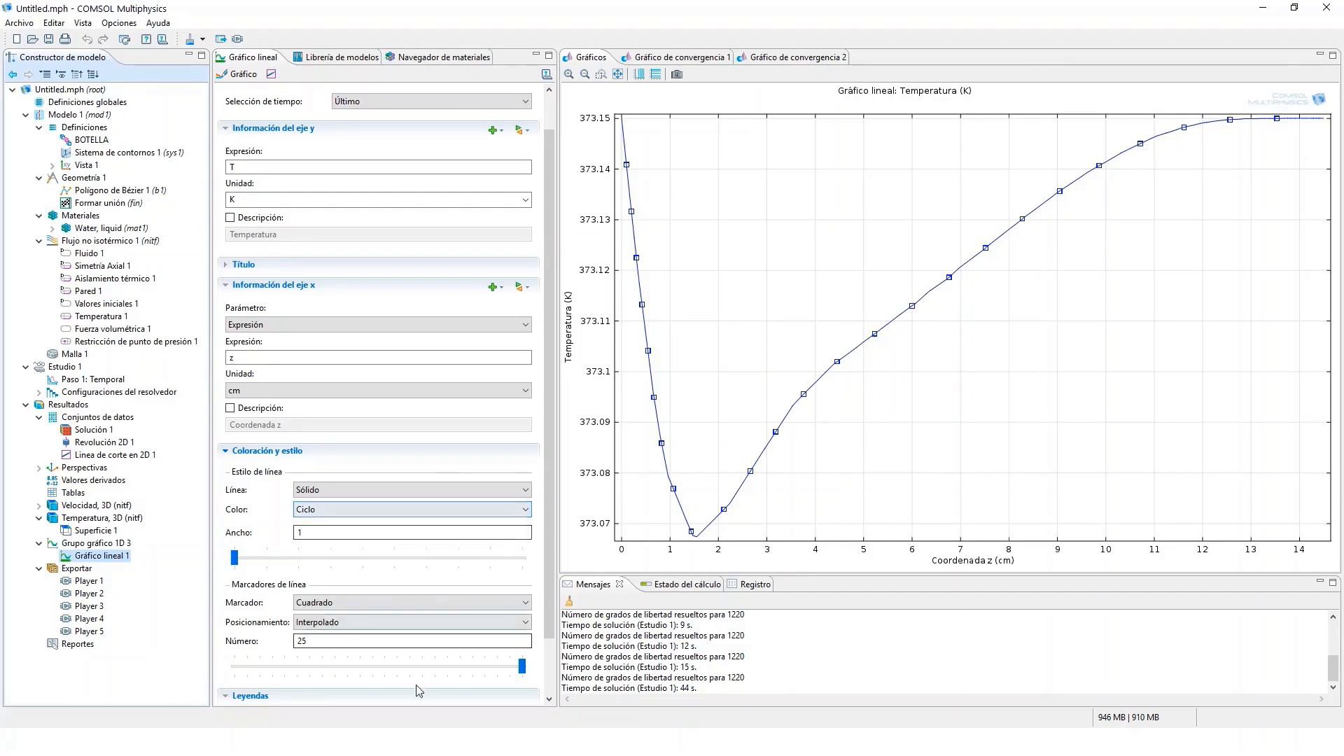
Step: Switch to the Schoology course and view the questions of EVALUACIÓN SESIÓN 1 within SESIONES PREVIAS
key("alt+Tab")
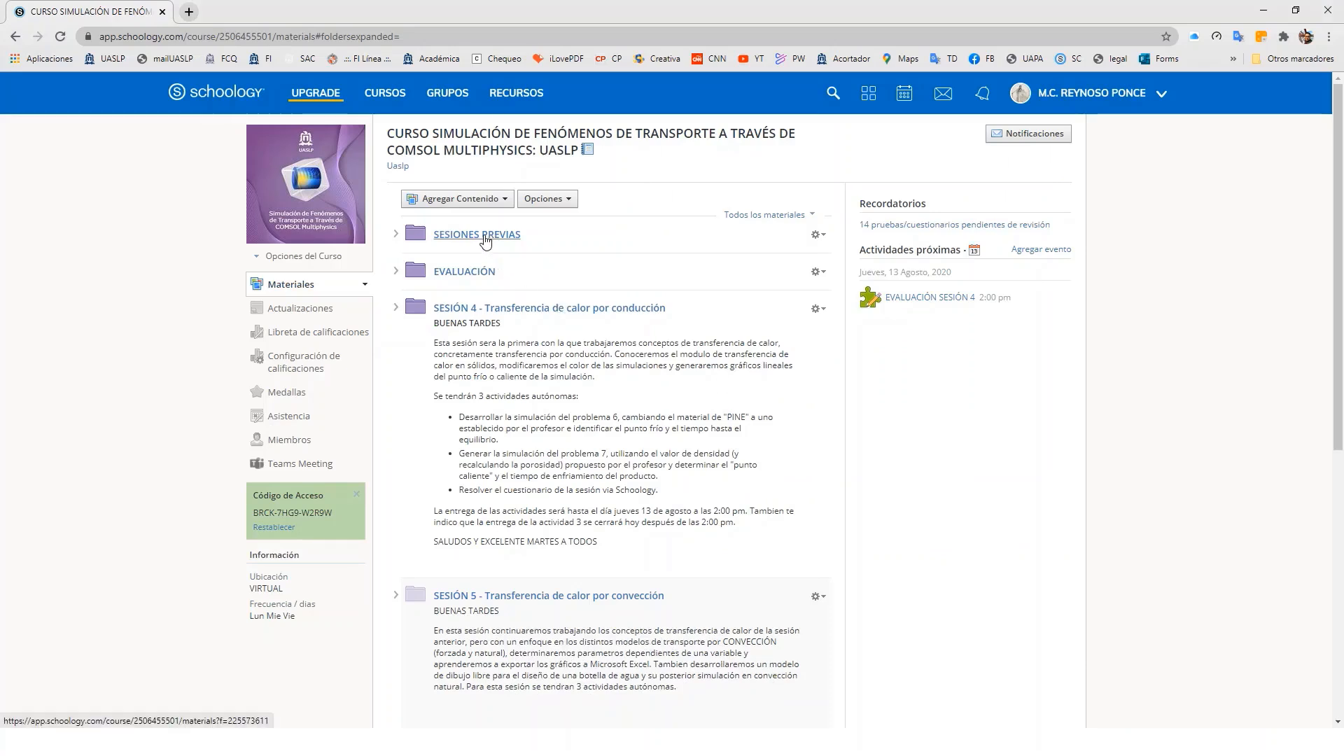
left_click(393, 236)
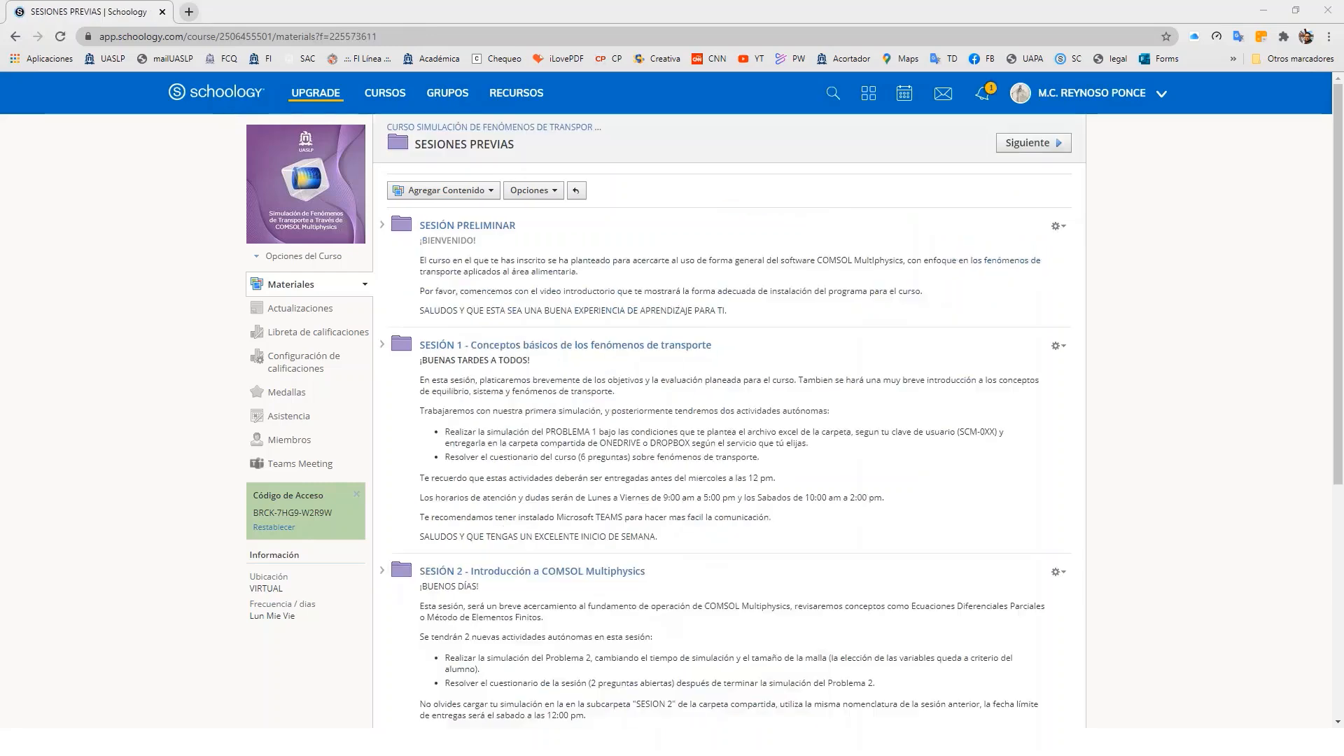
left_click(560, 347)
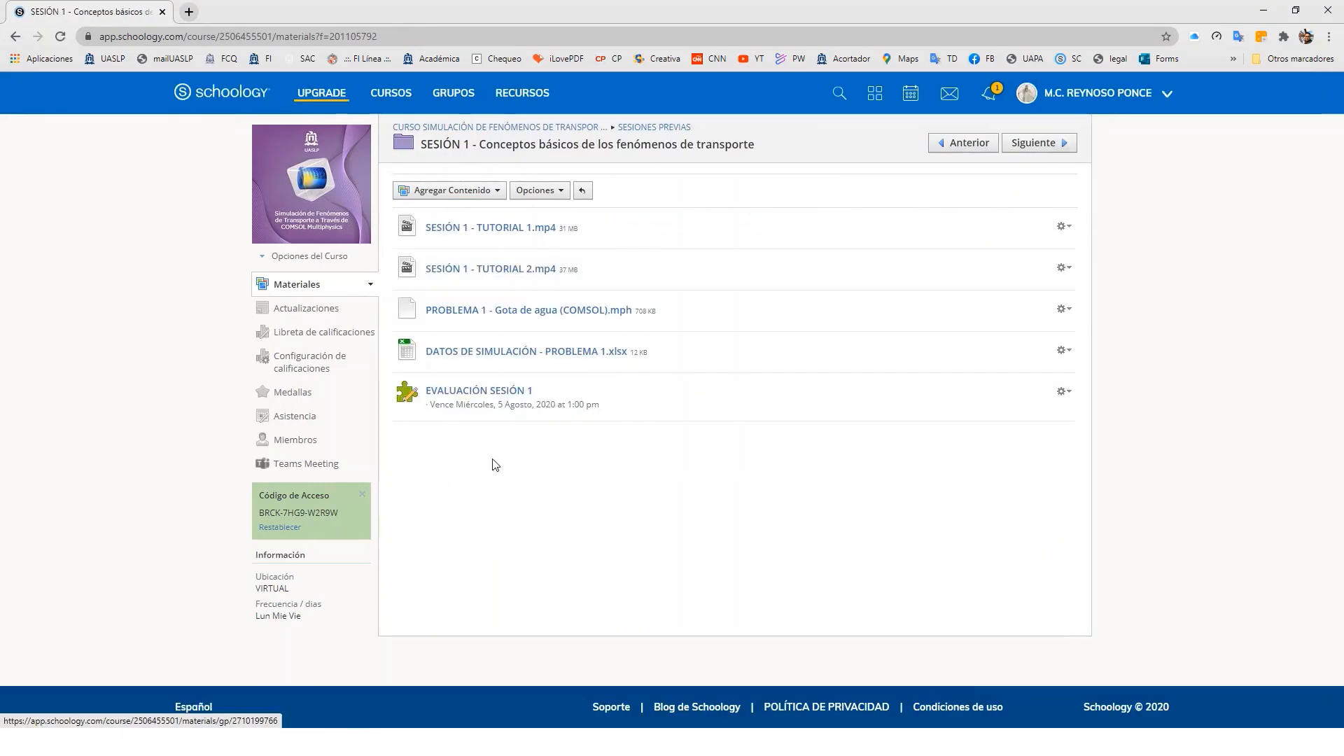
left_click(497, 393)
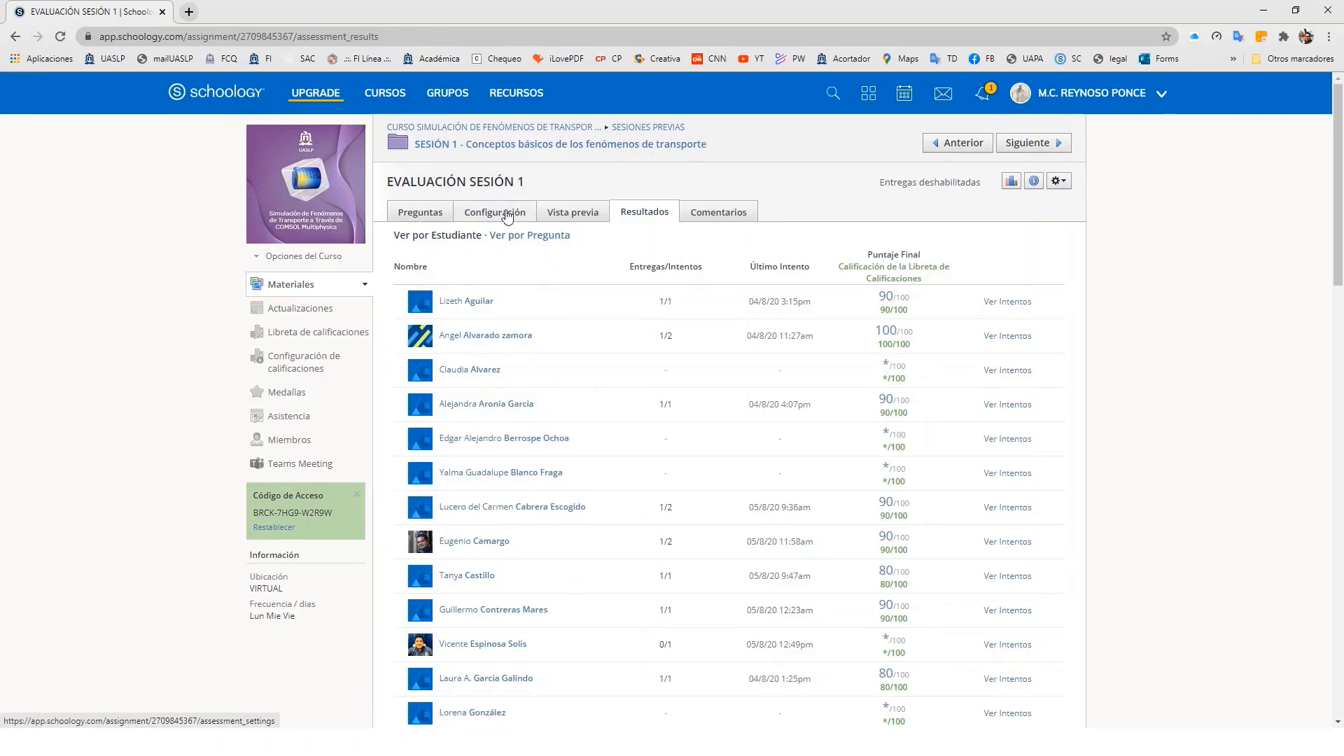
left_click(445, 211)
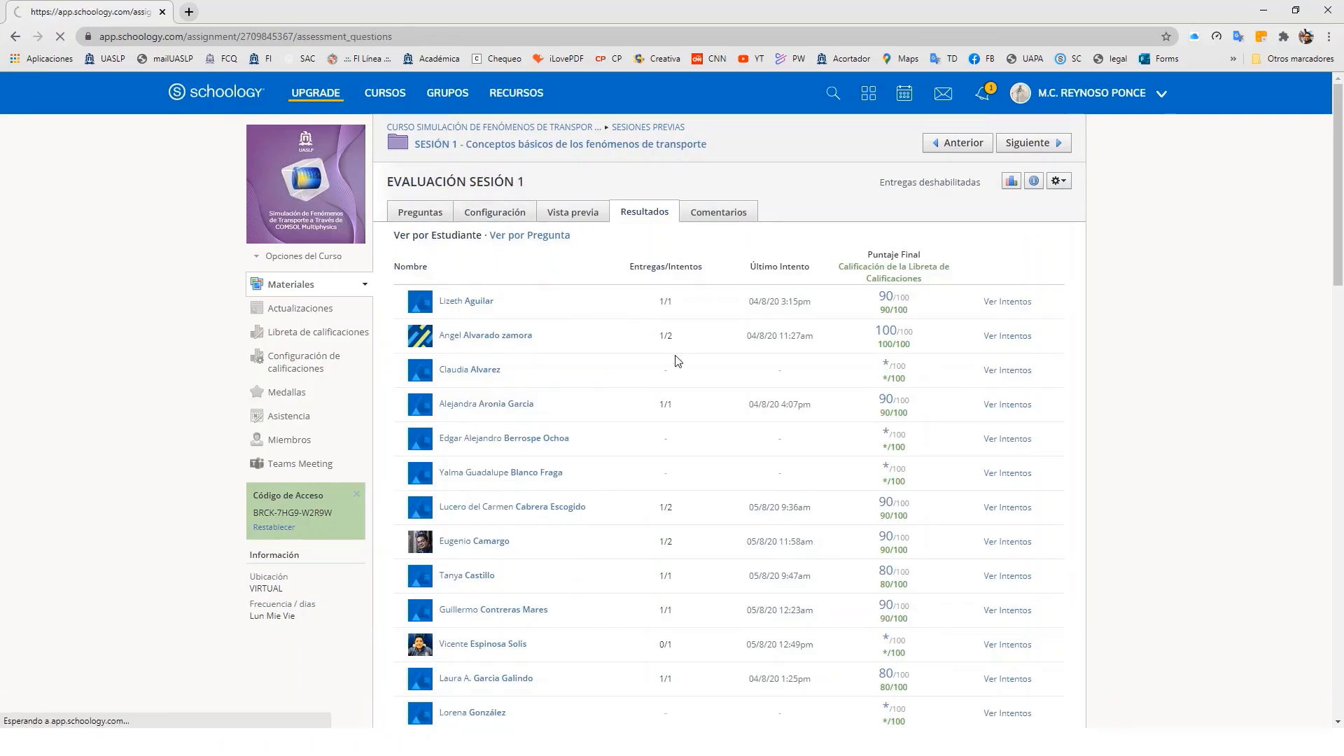